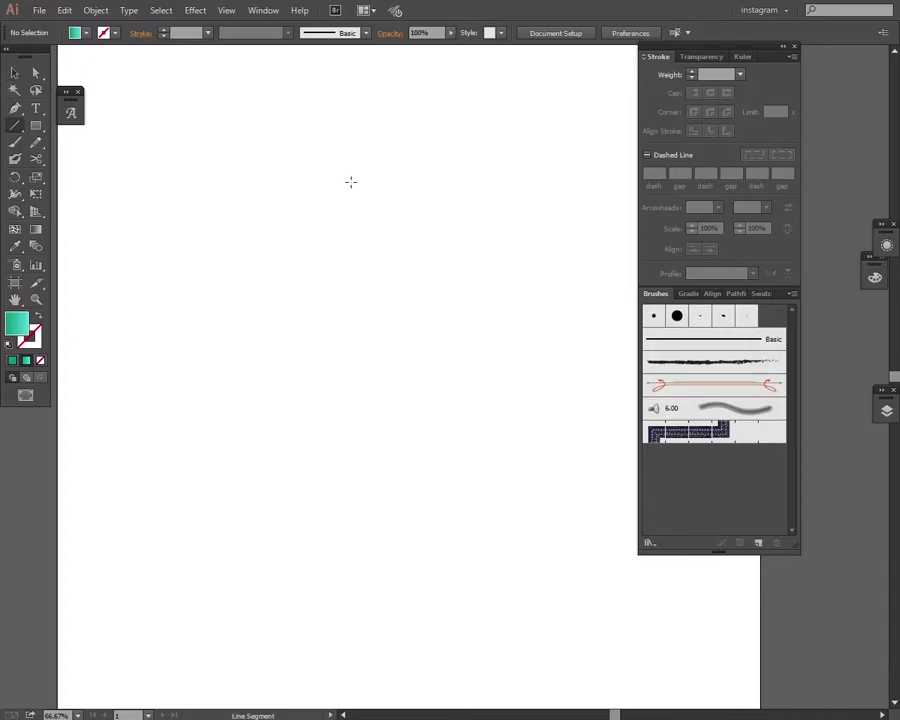
Step: Draw a vertical trunk line with a black 8 pt stroke
drag(350, 182, 349, 517)
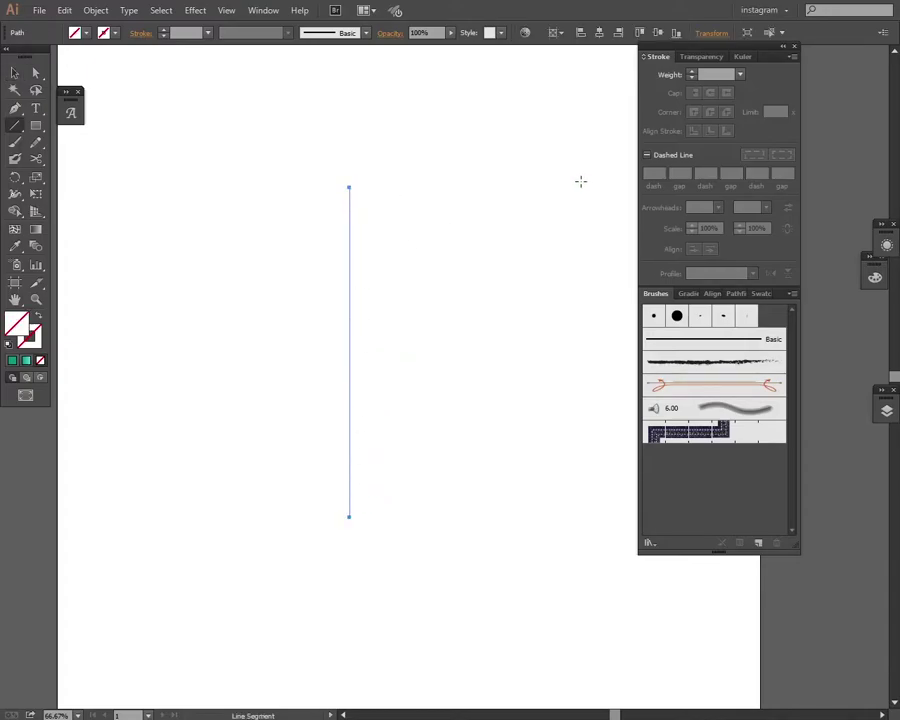
click(761, 293)
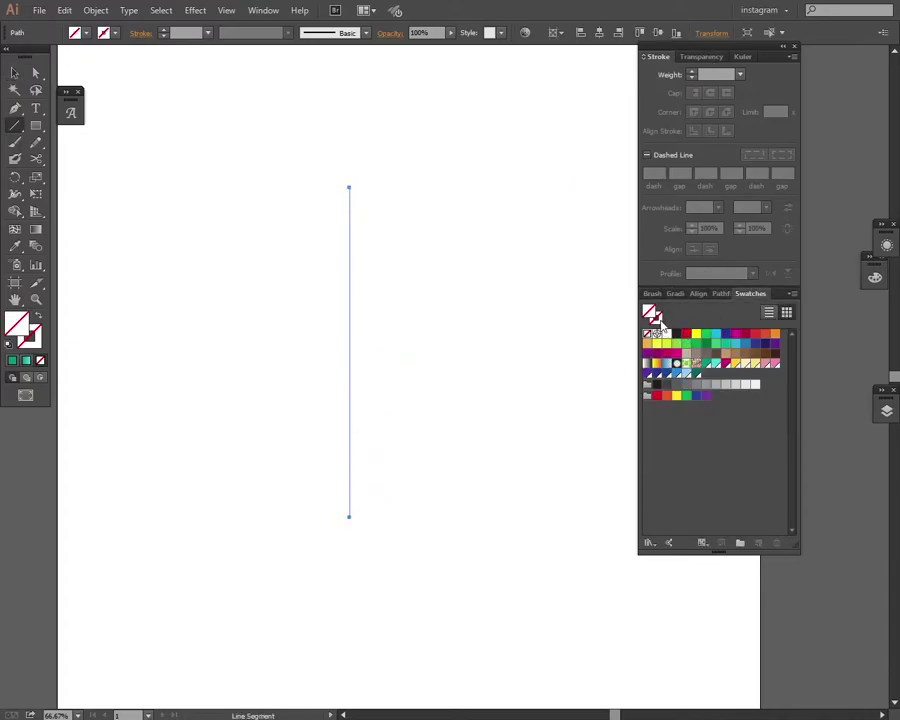
click(656, 387)
double_click(653, 316)
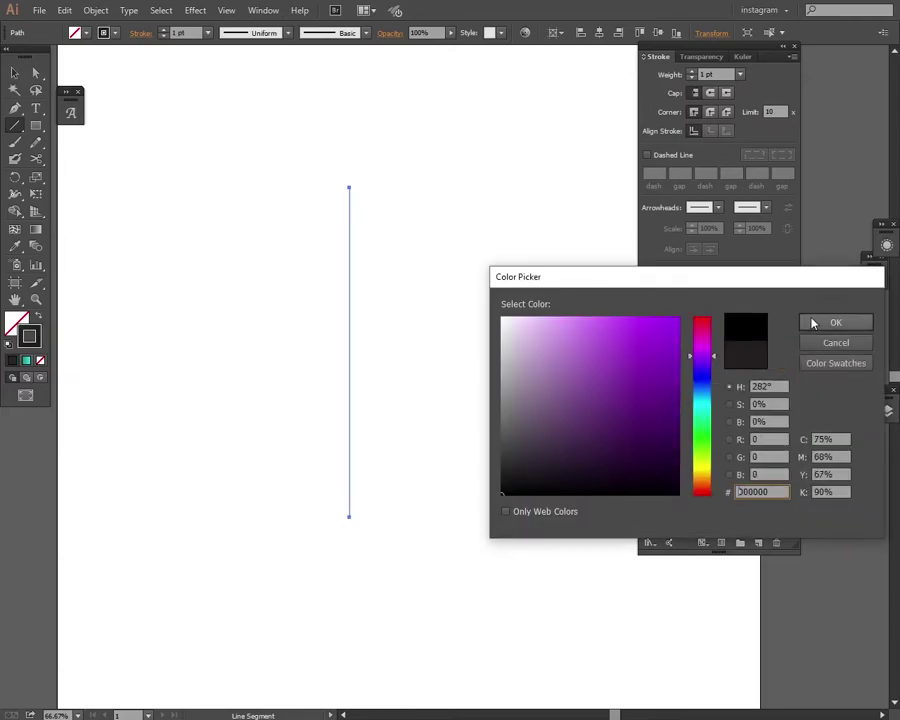
click(812, 323)
click(690, 72)
click(691, 72)
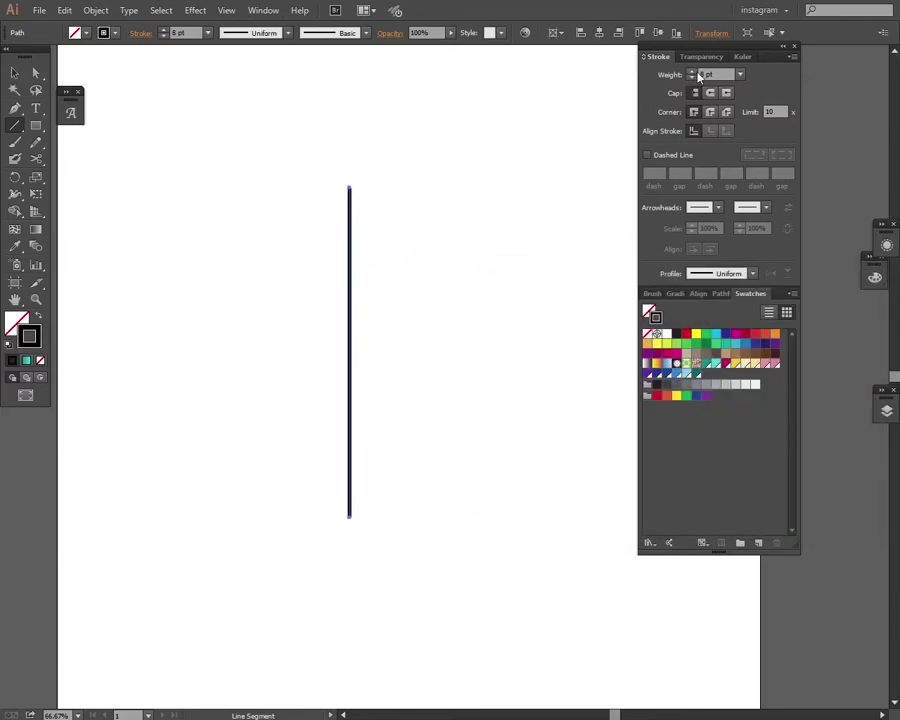
click(678, 93)
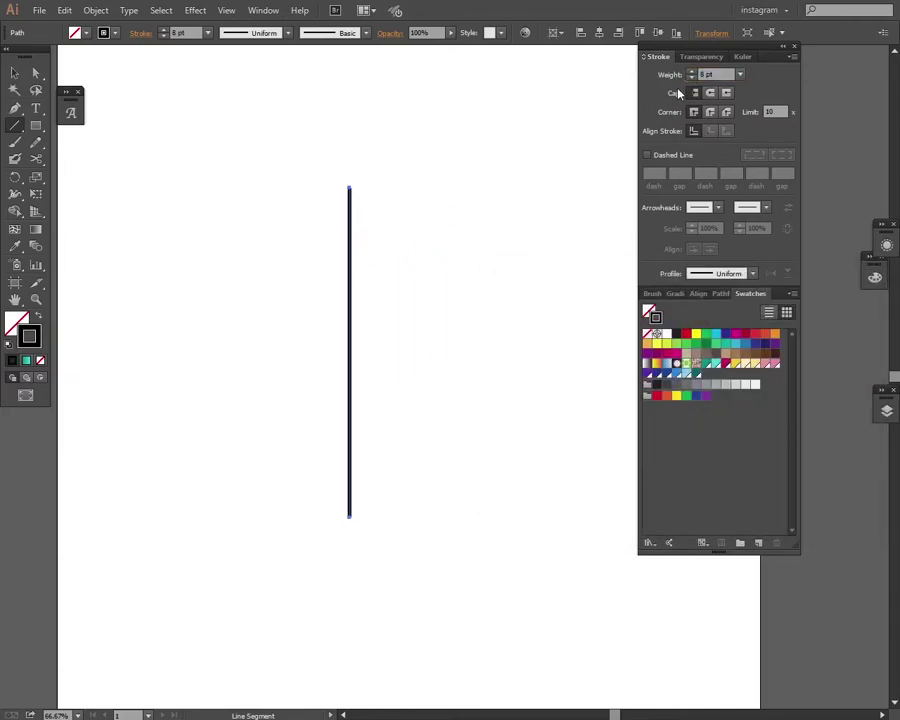
Step: Apply a reversed tapered width profile and widen the trunk's base with the Width tool
click(716, 276)
click(703, 382)
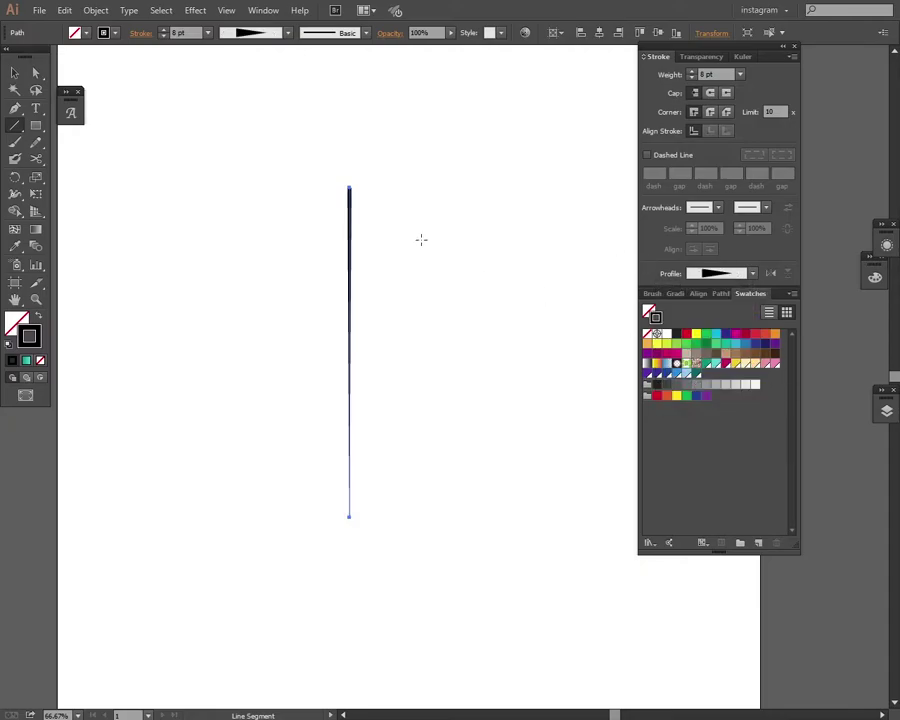
click(770, 273)
key(shift+w)
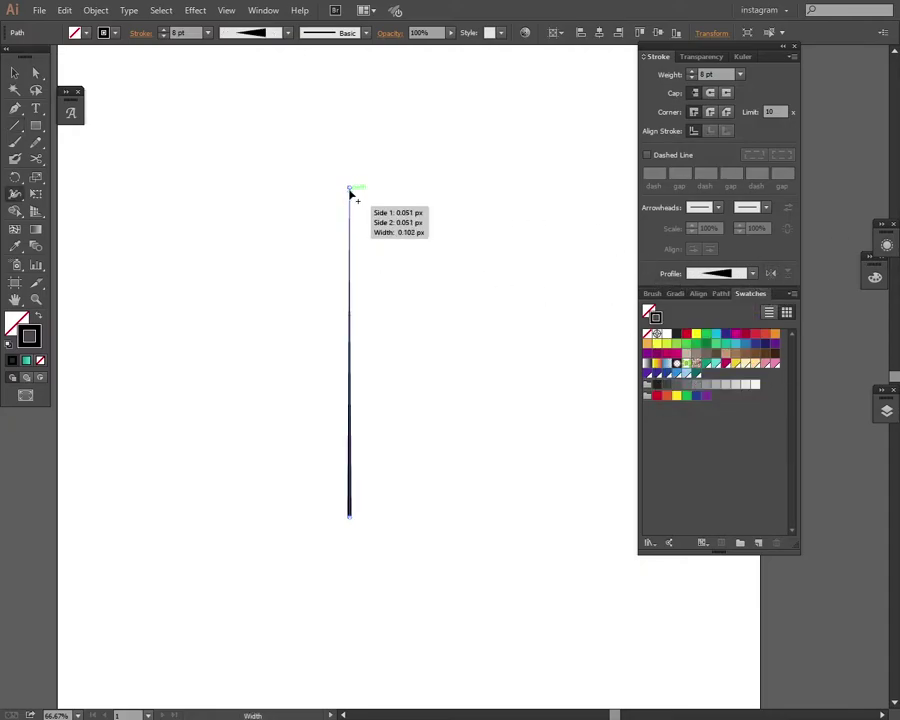
drag(350, 518, 355, 521)
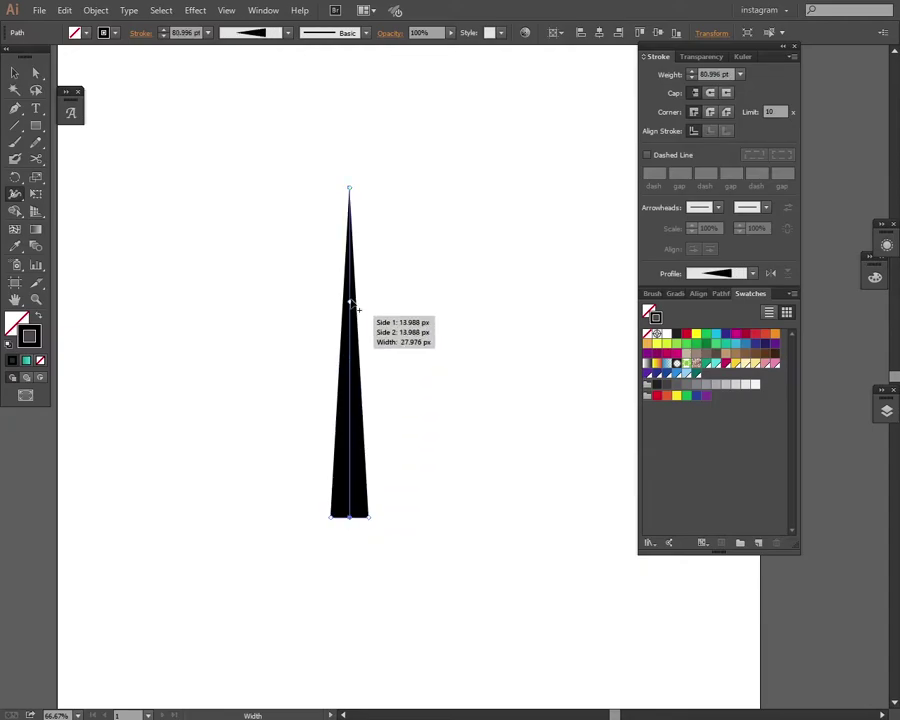
click(350, 190)
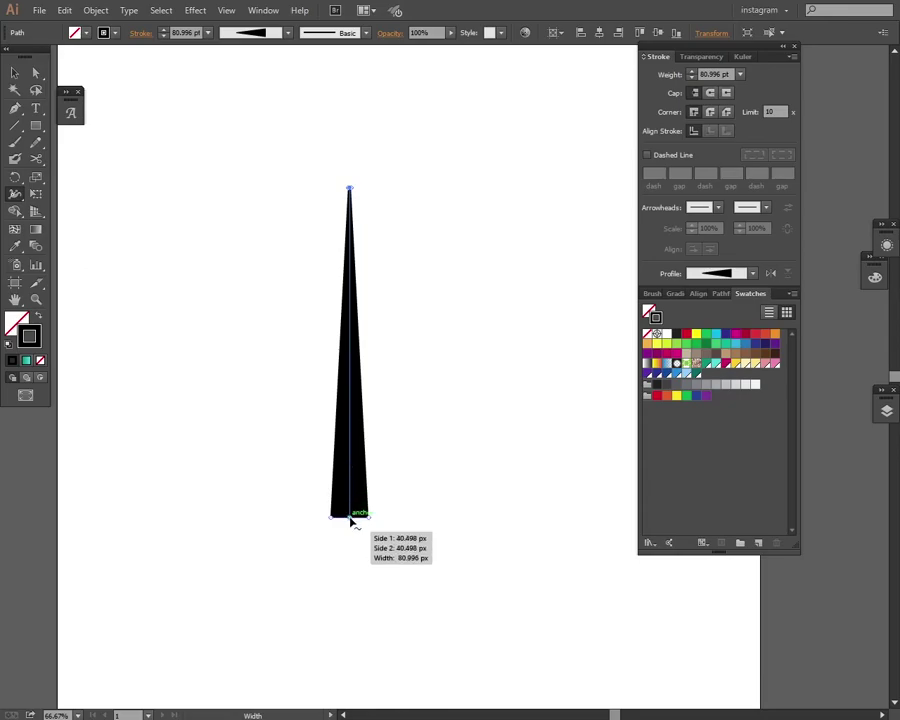
drag(367, 523, 362, 520)
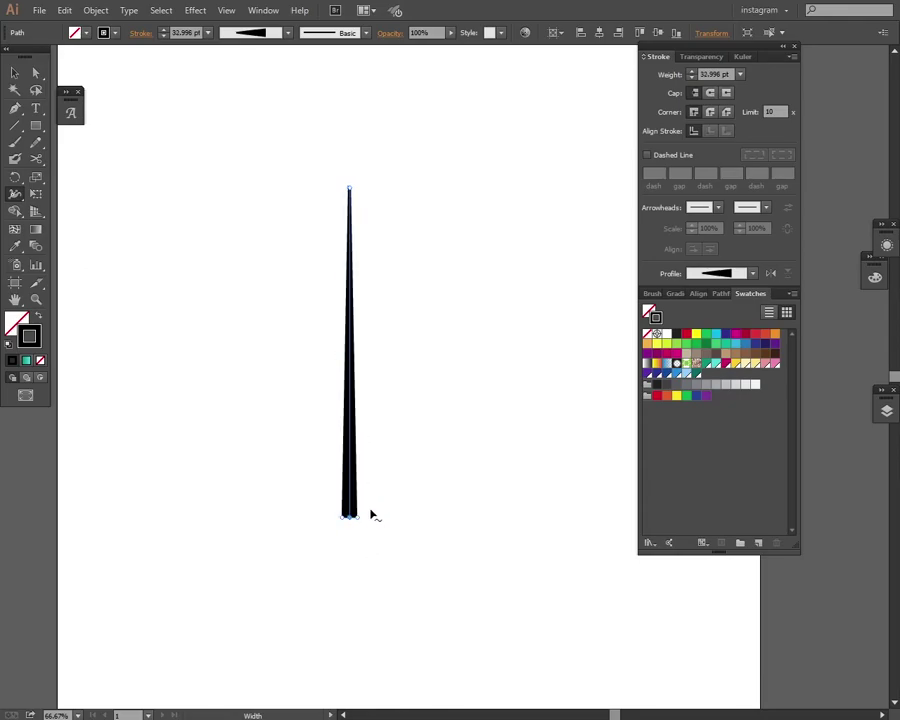
key(v)
click(354, 487)
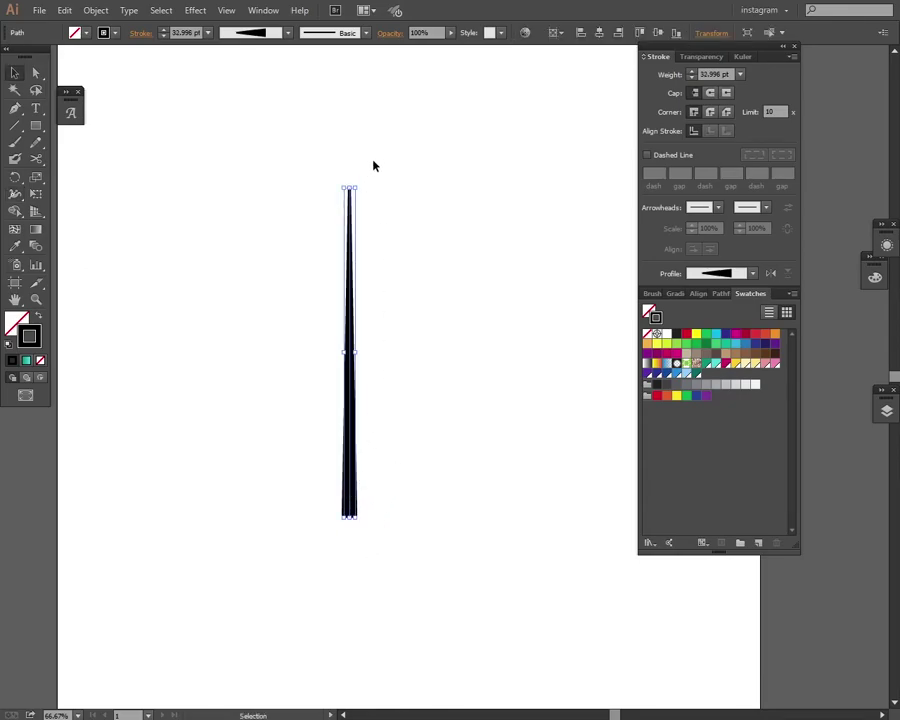
click(357, 179)
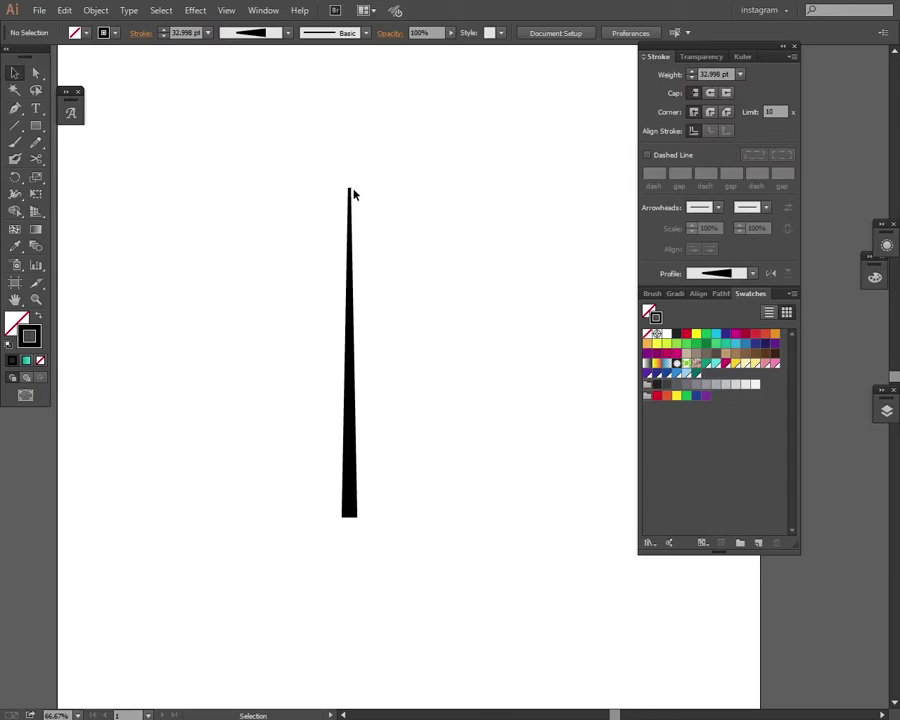
key(backslash)
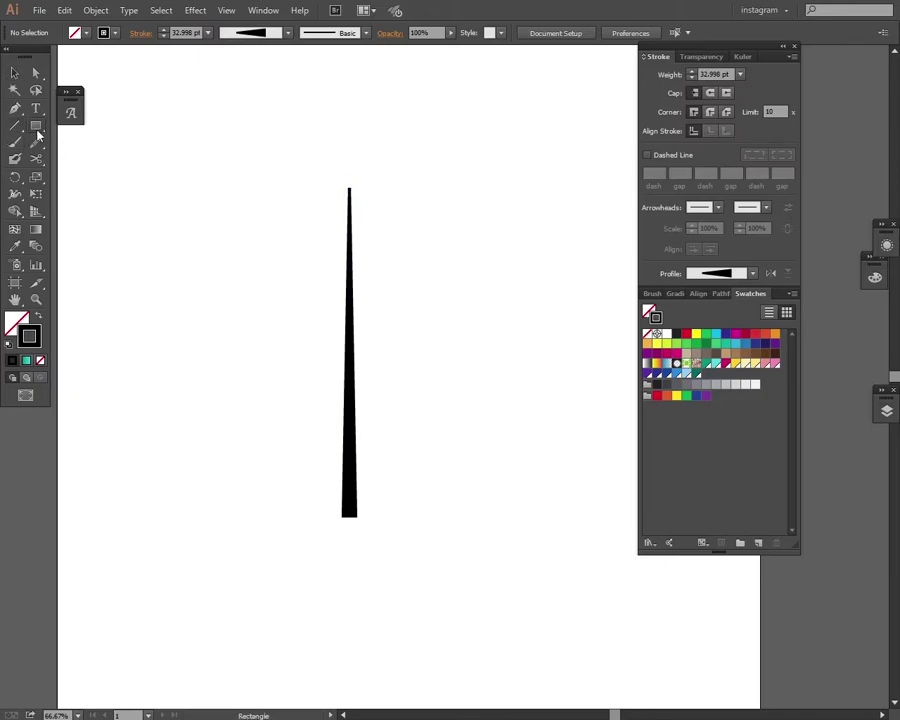
Step: Draw a short horizontal line across the trunk top with a Uniform width profile
click(15, 127)
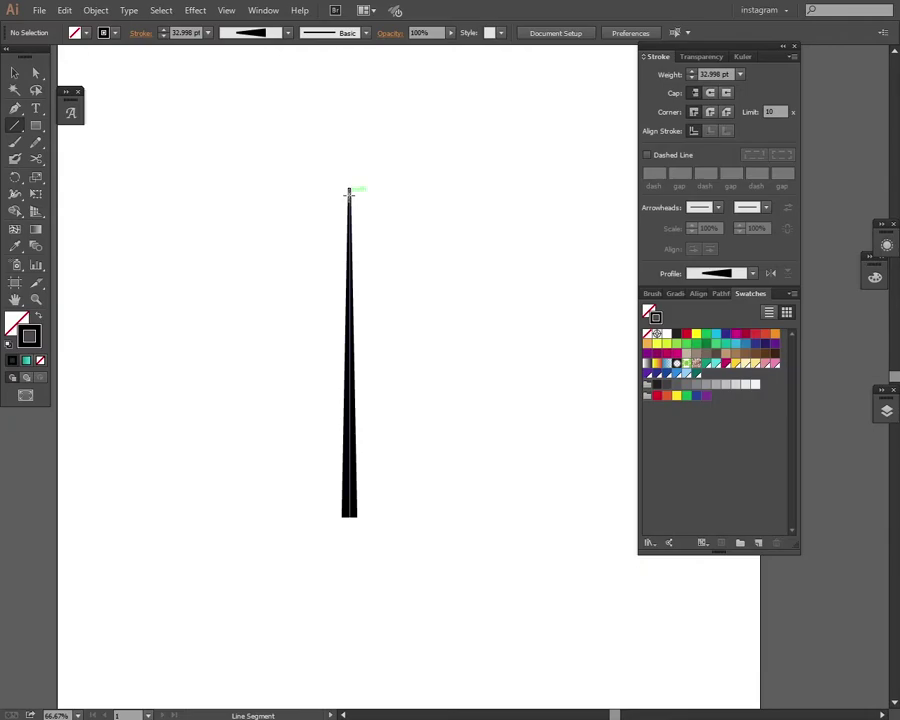
drag(350, 190, 357, 201)
click(752, 273)
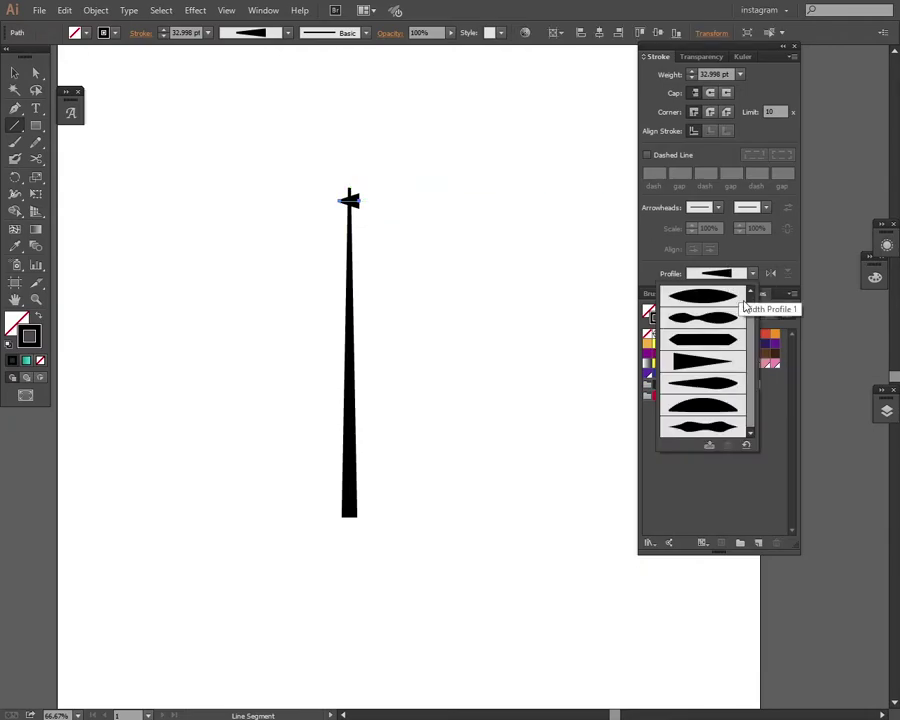
click(712, 306)
text(4)
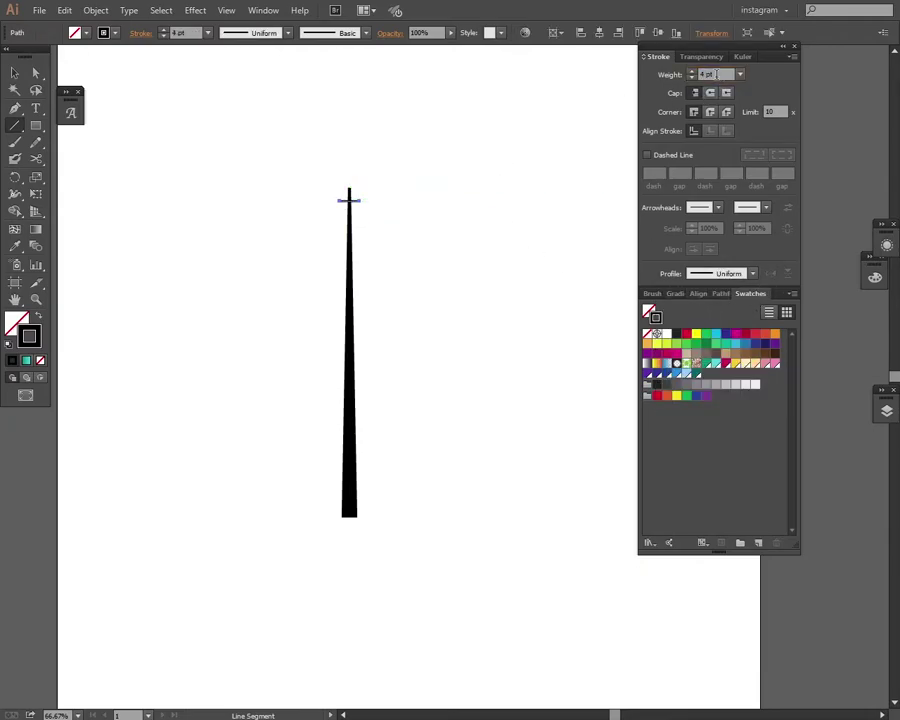
key(v)
click(389, 225)
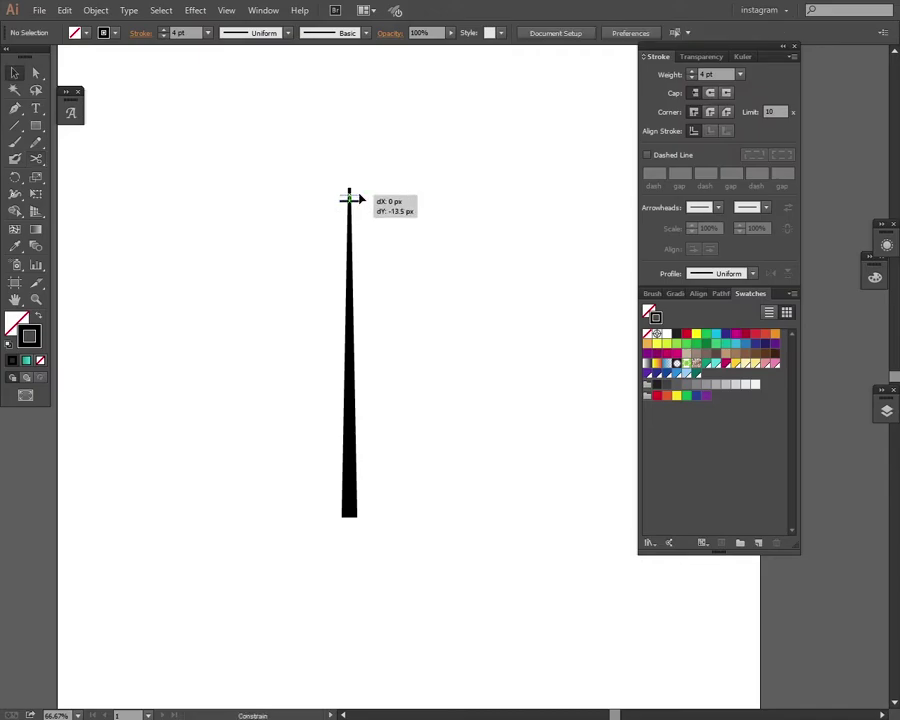
Step: Move the short line down to the trunk base and stretch it wider
click(380, 496)
key(a)
drag(399, 455, 489, 433)
key(v)
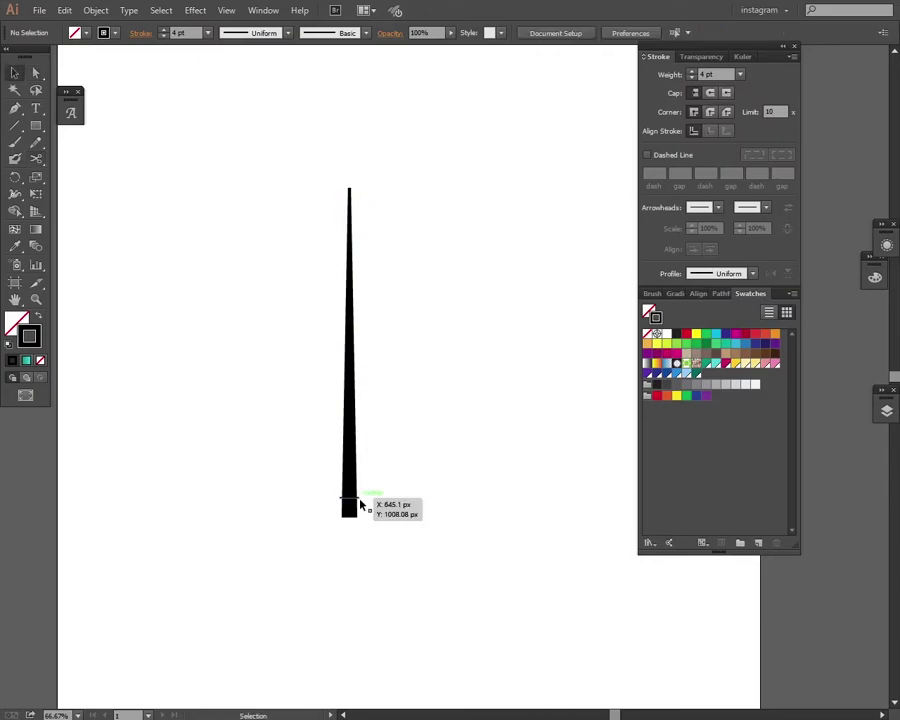
drag(360, 497, 404, 506)
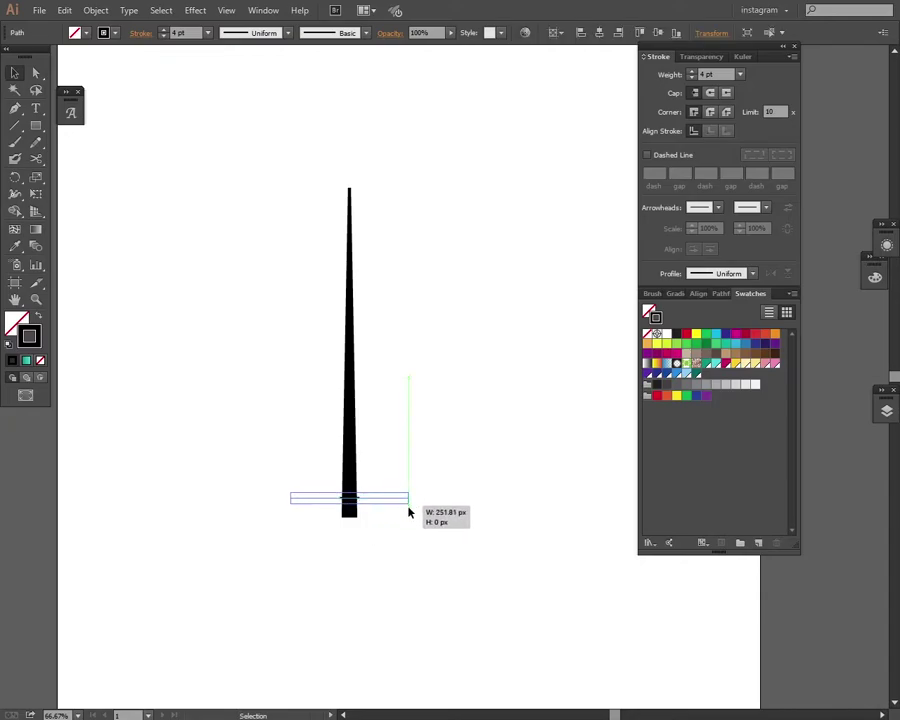
click(375, 216)
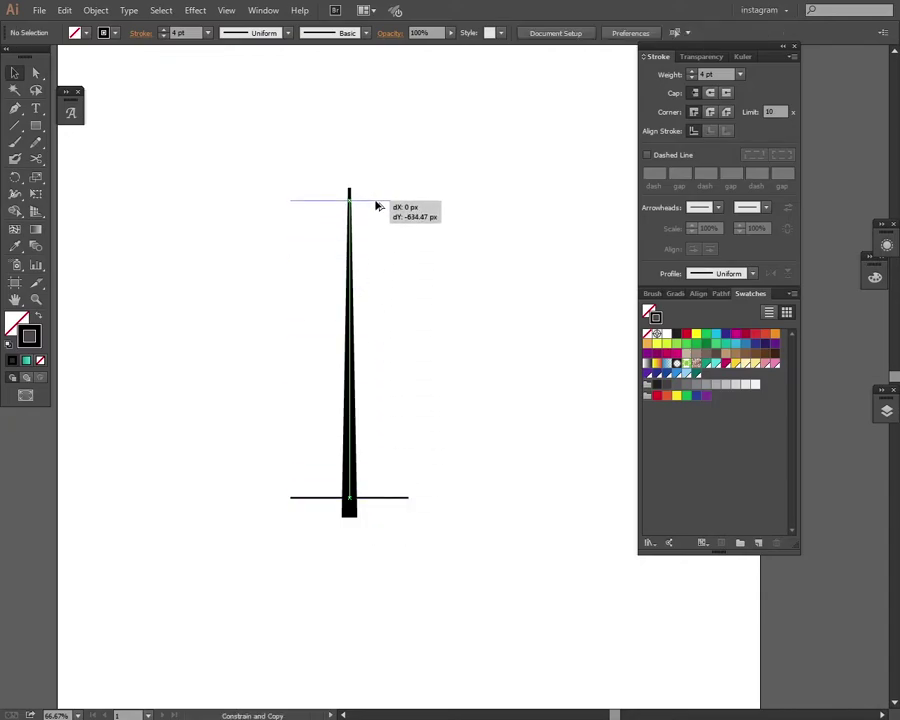
Step: Copy the bottom line up to the trunk top, shorten it, and select both branch lines
mouse_move(386, 502)
mouse_down()
mouse_move(375, 201)
mouse_move(395, 204)
mouse_move(361, 207)
mouse_up()
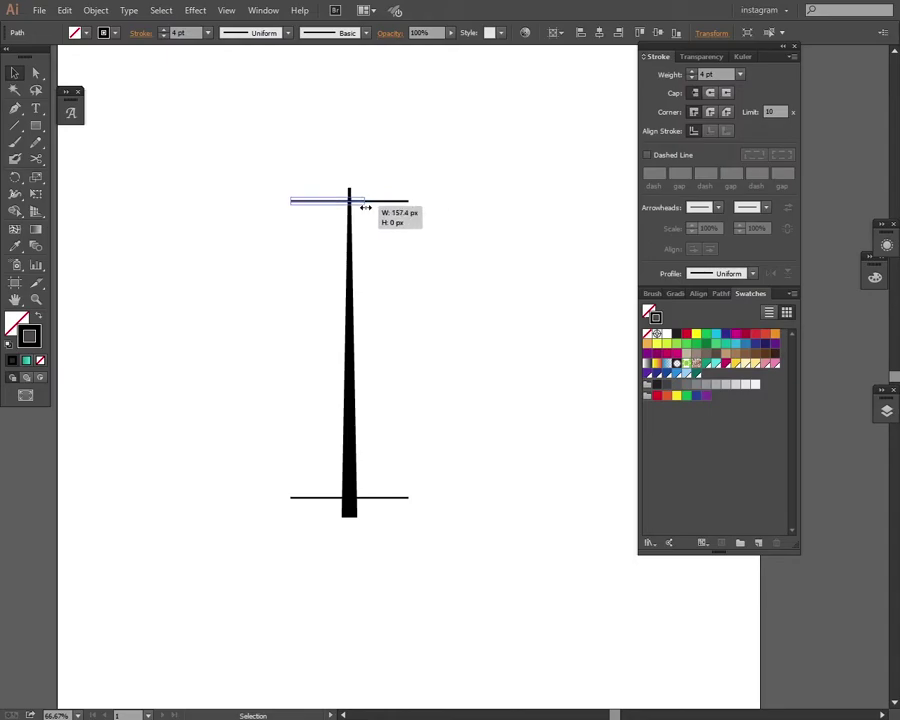
click(366, 204)
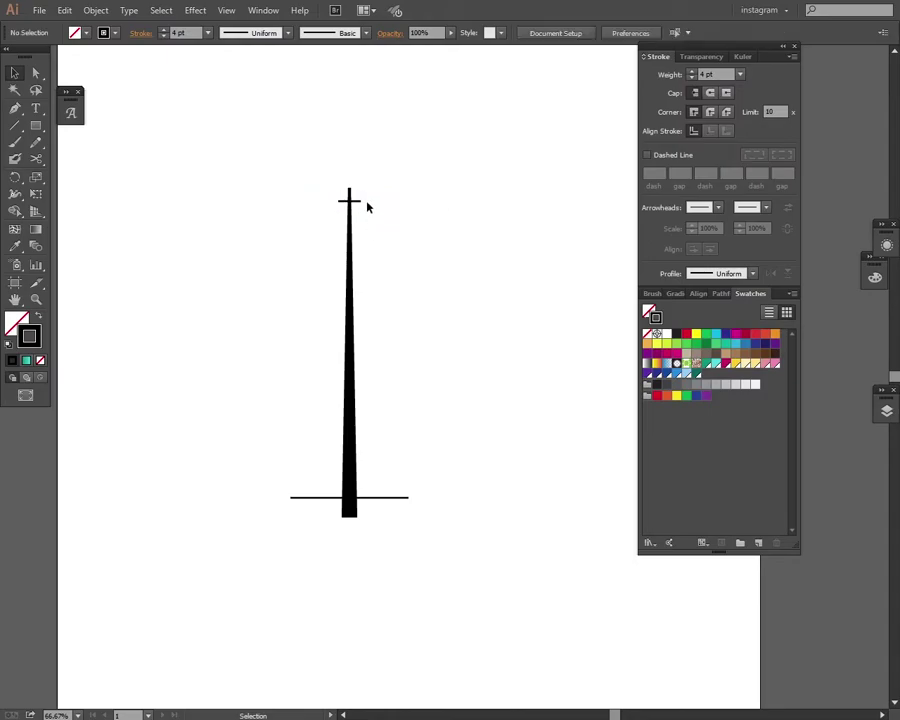
click(350, 200)
shift+click(395, 497)
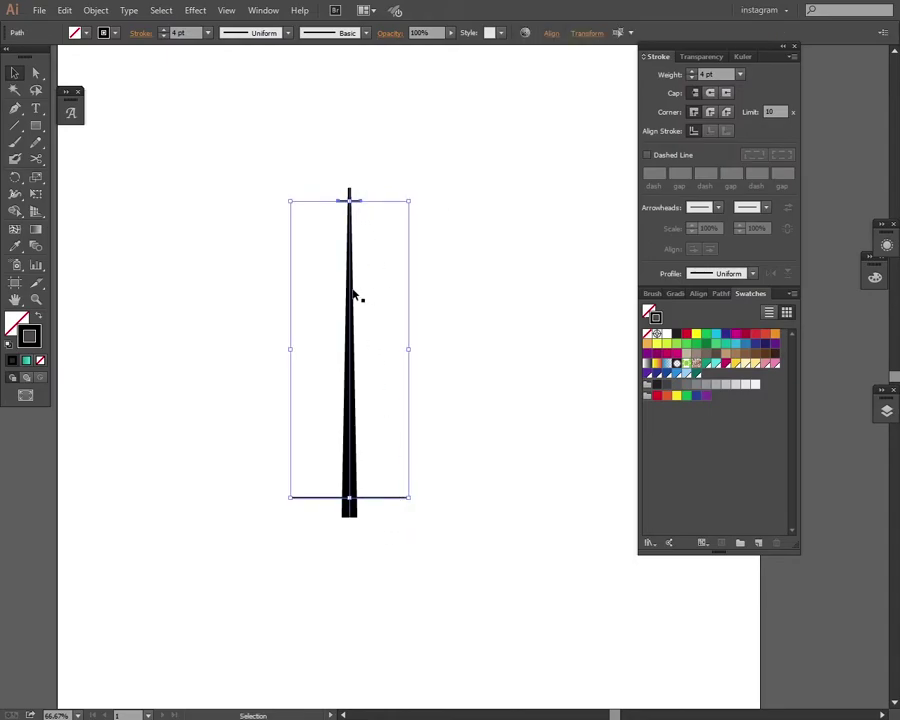
Step: Blend the top and bottom lines with 10 specified steps
click(96, 10)
mouse_move(113, 340)
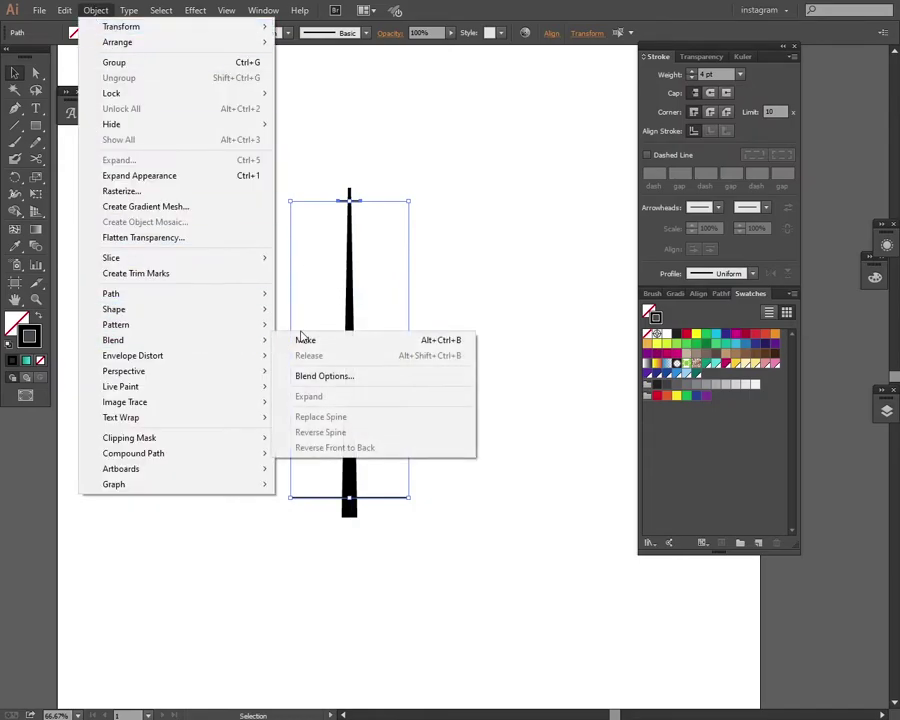
click(298, 337)
double_click(36, 232)
click(344, 392)
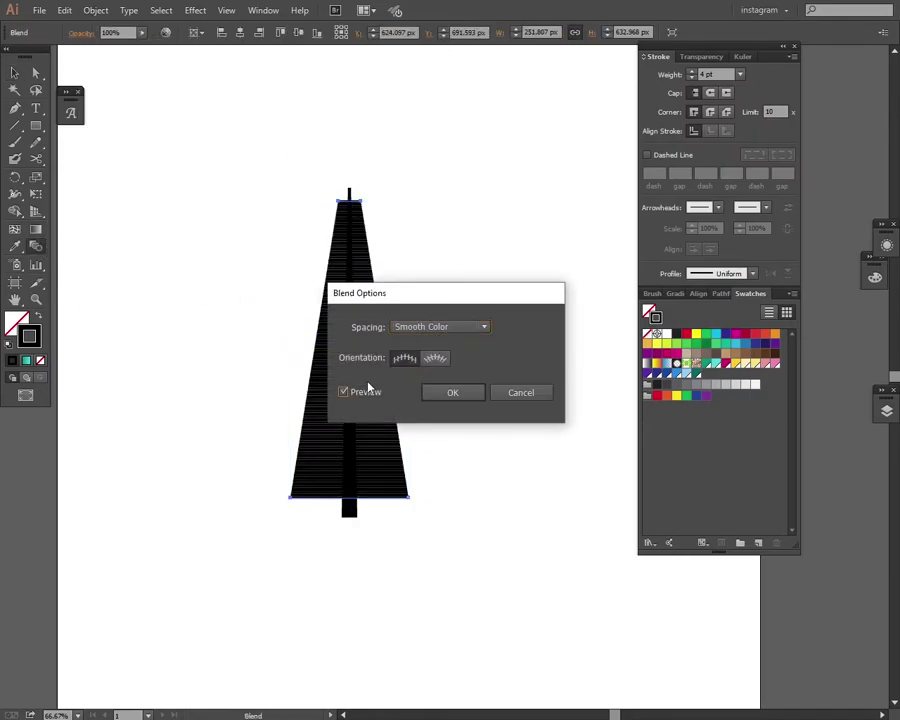
click(440, 326)
click(440, 346)
text(10)
key(Return)
key(v)
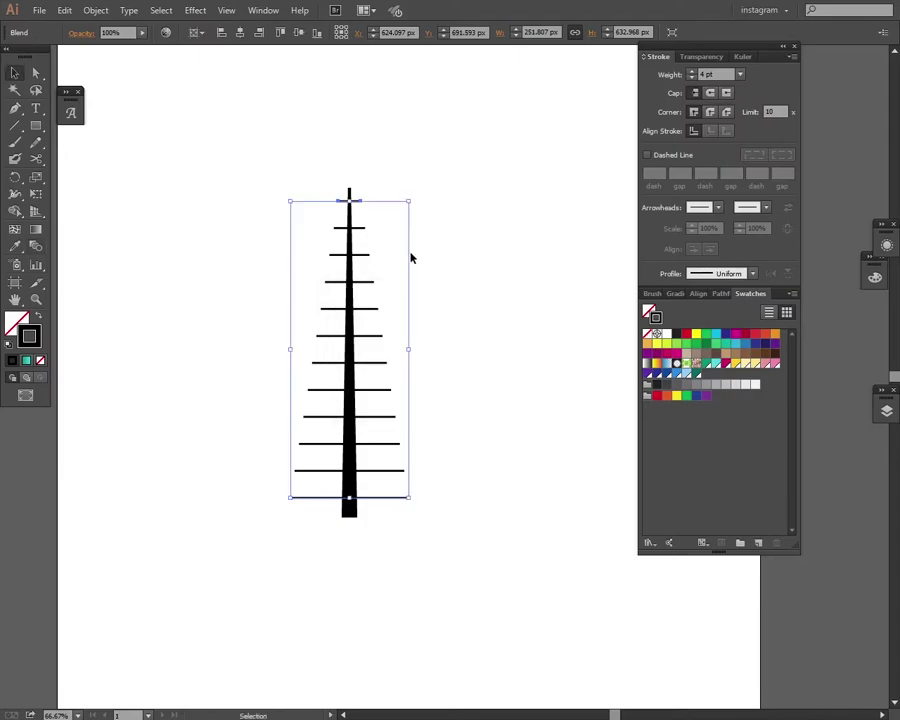
Step: Scale up the top branch of the blend to widen the upper branches
click(356, 208)
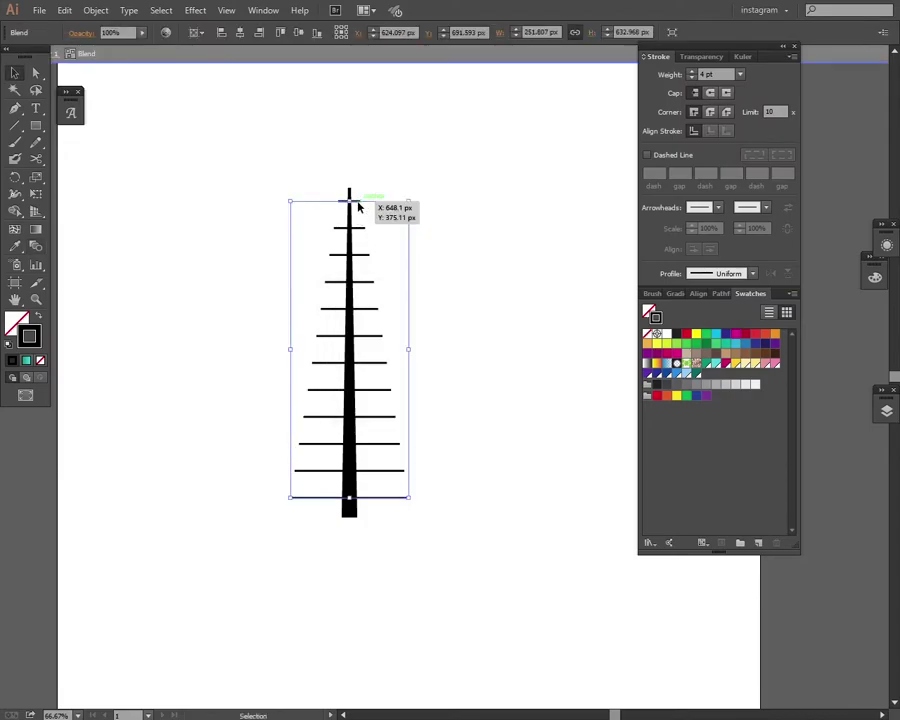
key(s)
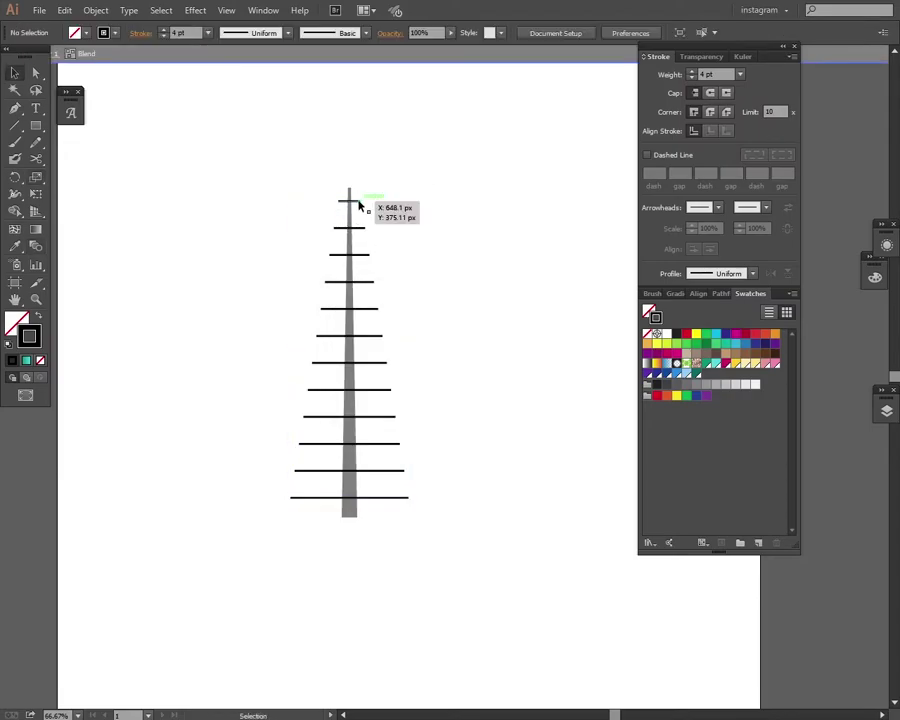
drag(363, 207, 403, 203)
key(v)
click(402, 222)
click(356, 203)
key(s)
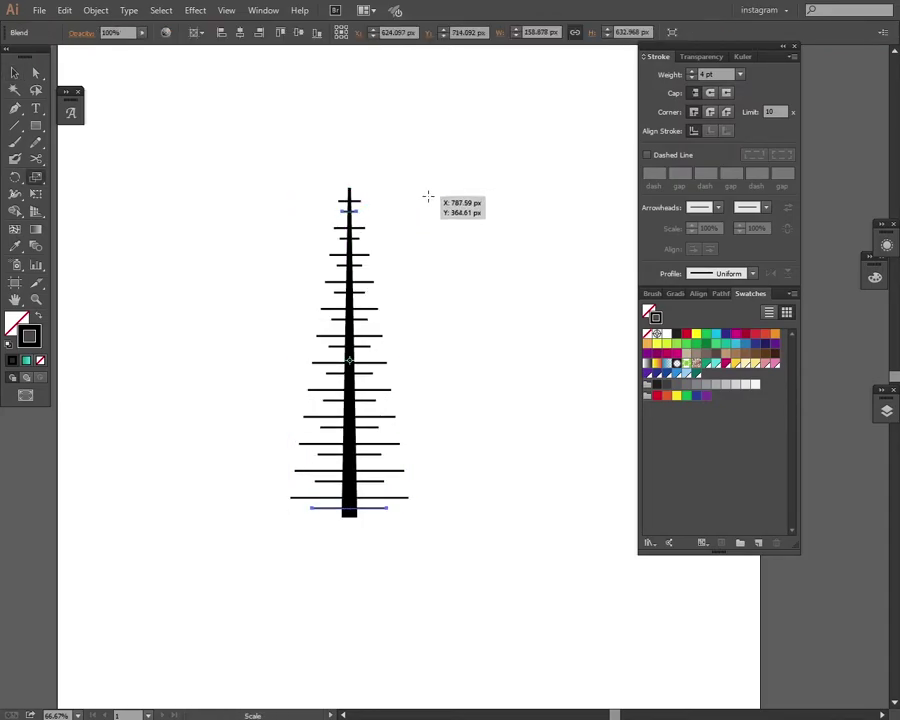
key(v)
Step: Add a narrower, slightly shifted copy of the branch blend between the original branches
click(412, 205)
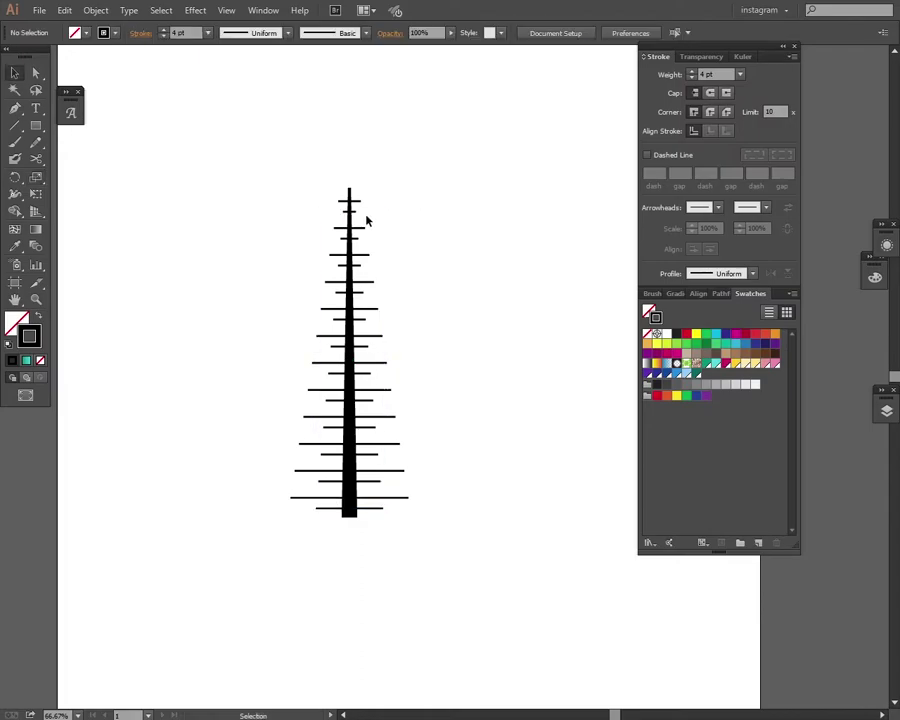
drag(352, 209, 355, 222)
key(s)
drag(412, 211, 408, 213)
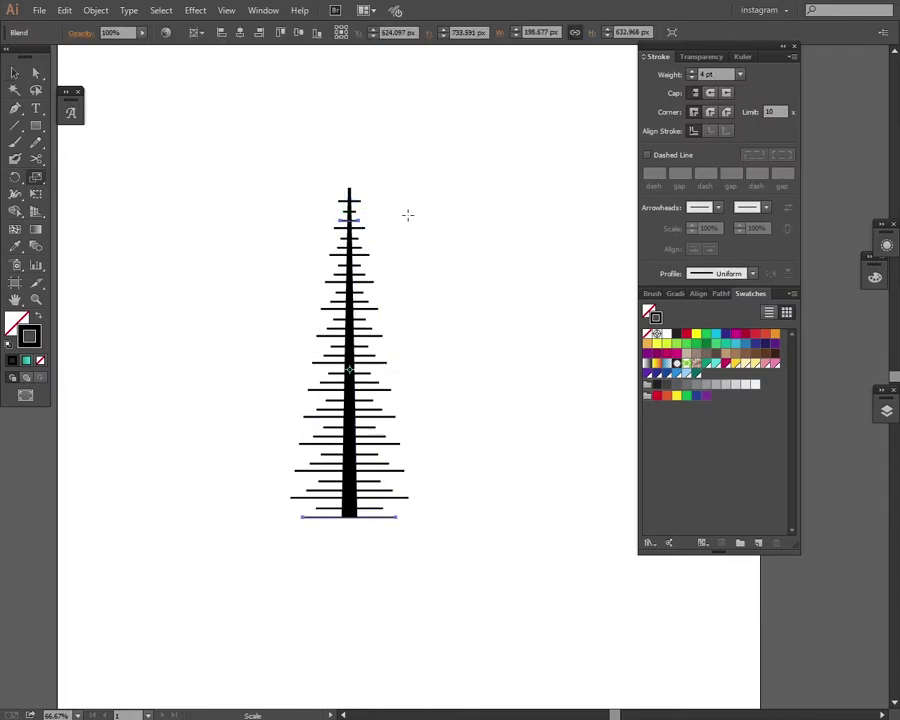
key(v)
key(a)
click(352, 508)
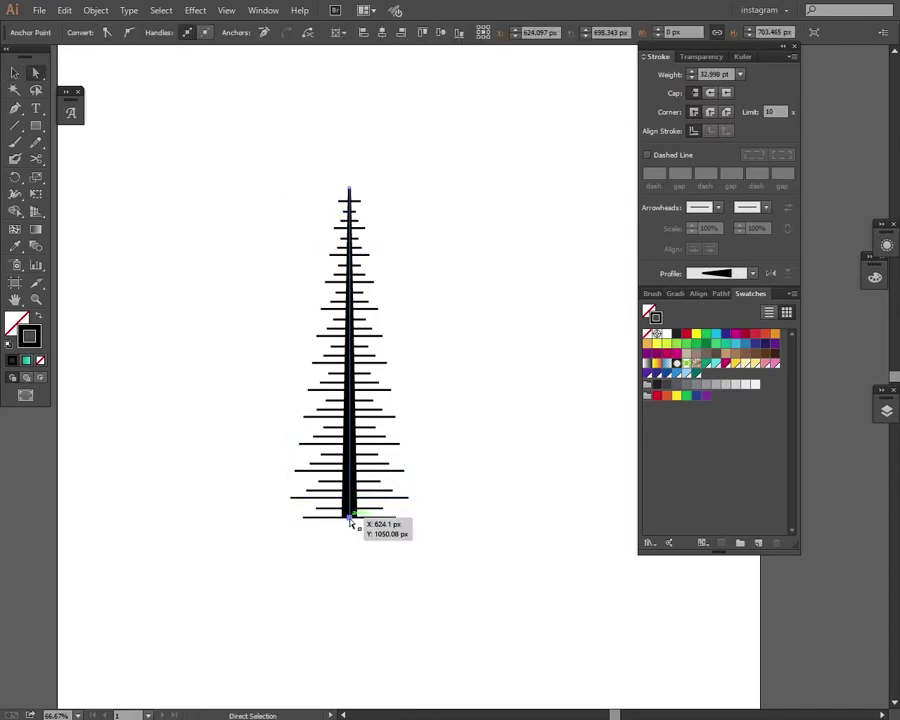
Step: Drag the trunk's bottom anchor down and nudge the branch blend slightly lower
drag(352, 508, 352, 566)
key(v)
click(397, 175)
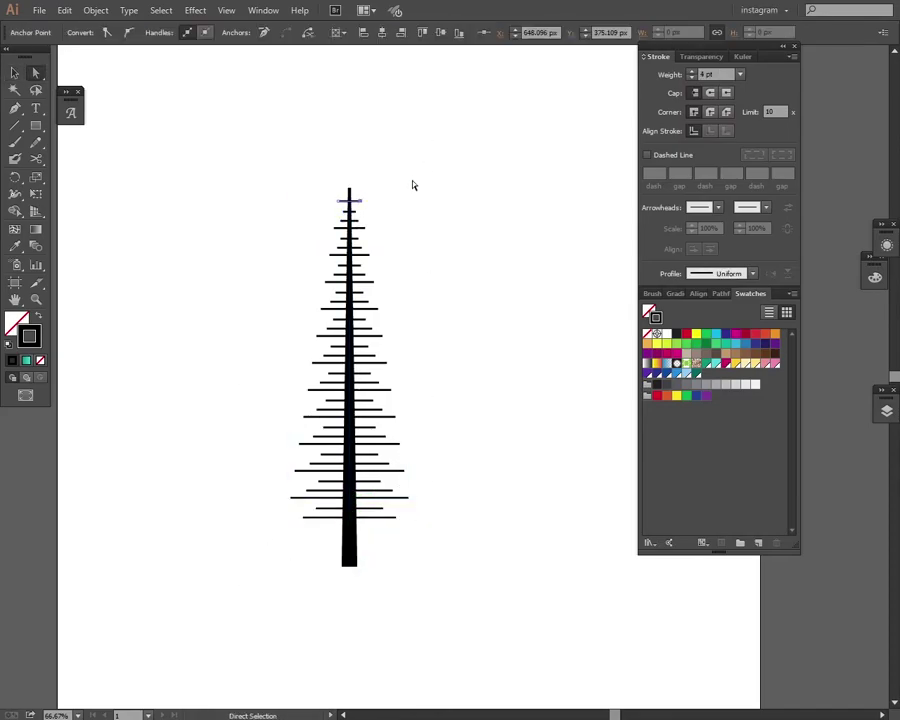
drag(412, 167, 303, 548)
key(shift+Down)
key(shift+Down)
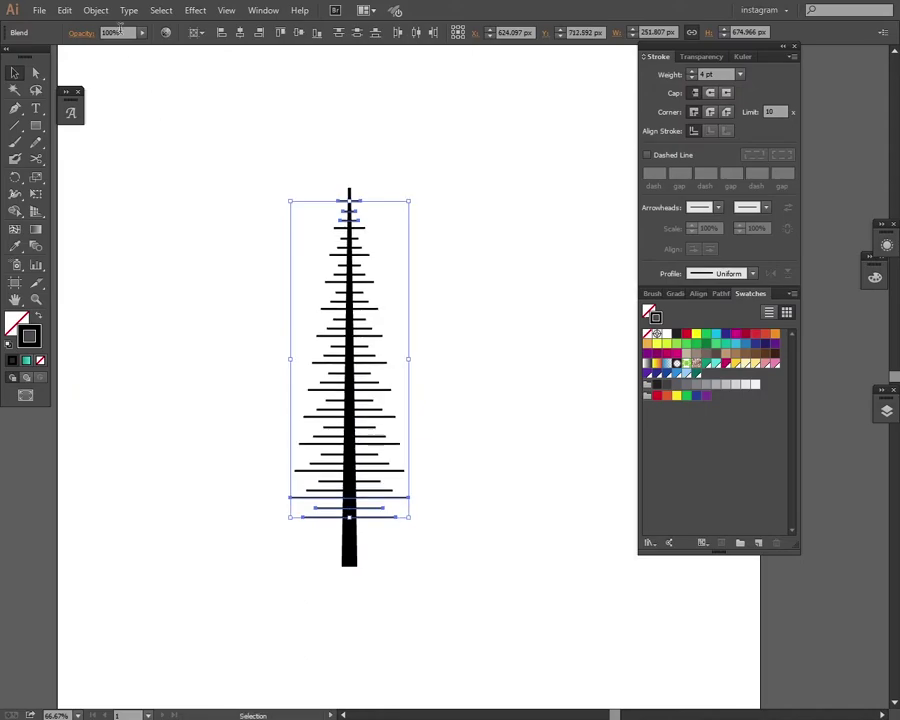
Step: Expand the branch blend into separate lines with Object > Expand
click(64, 10)
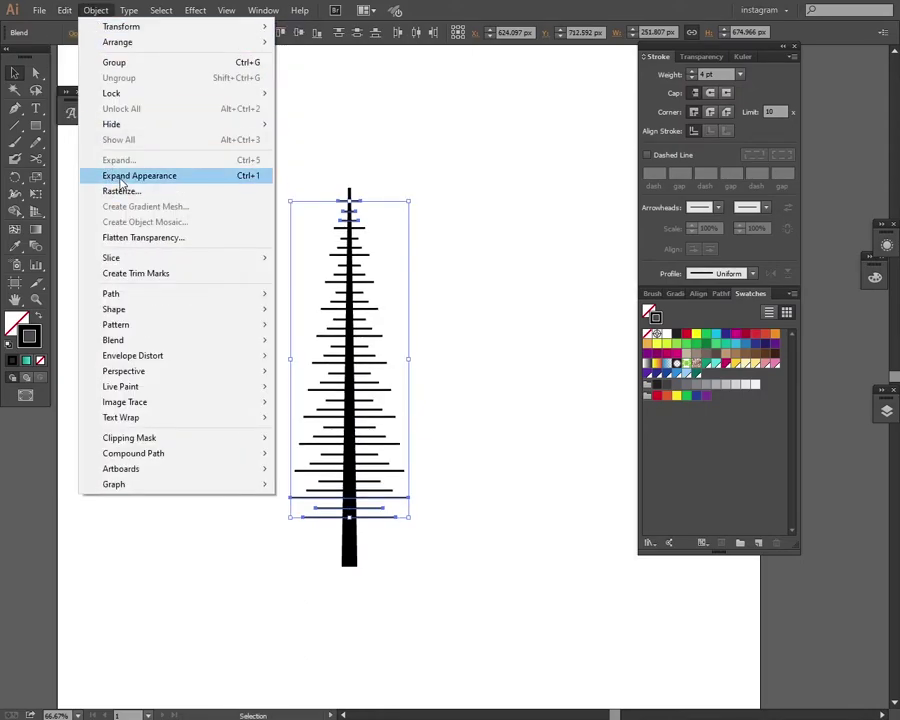
key(Escape)
click(96, 10)
click(125, 157)
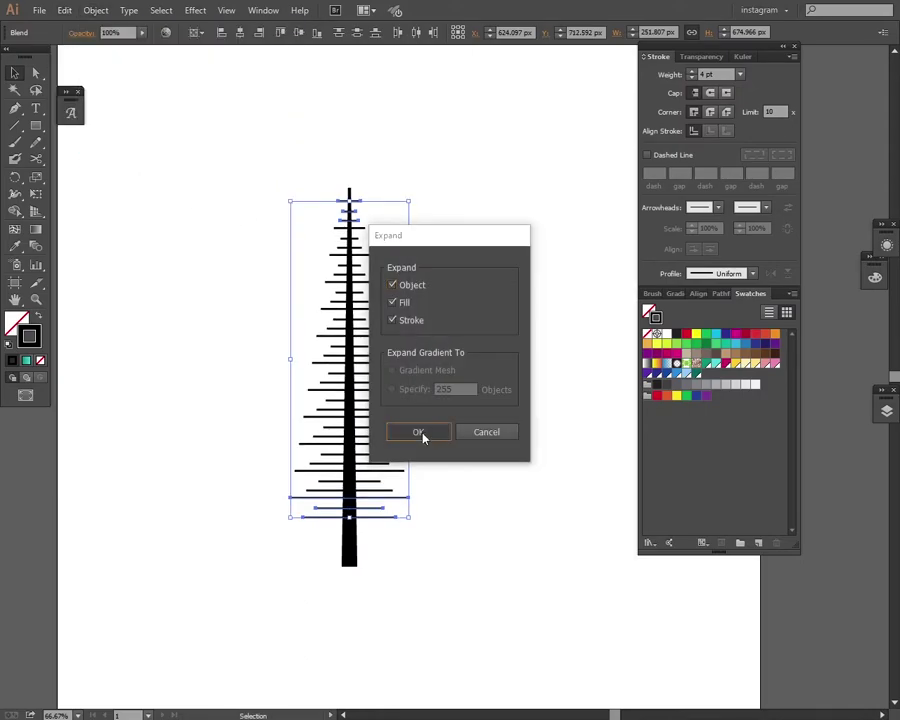
click(419, 433)
Step: Reselect the expanded branch group and drag-select the longer branch lines
click(364, 223)
click(364, 222)
click(364, 222)
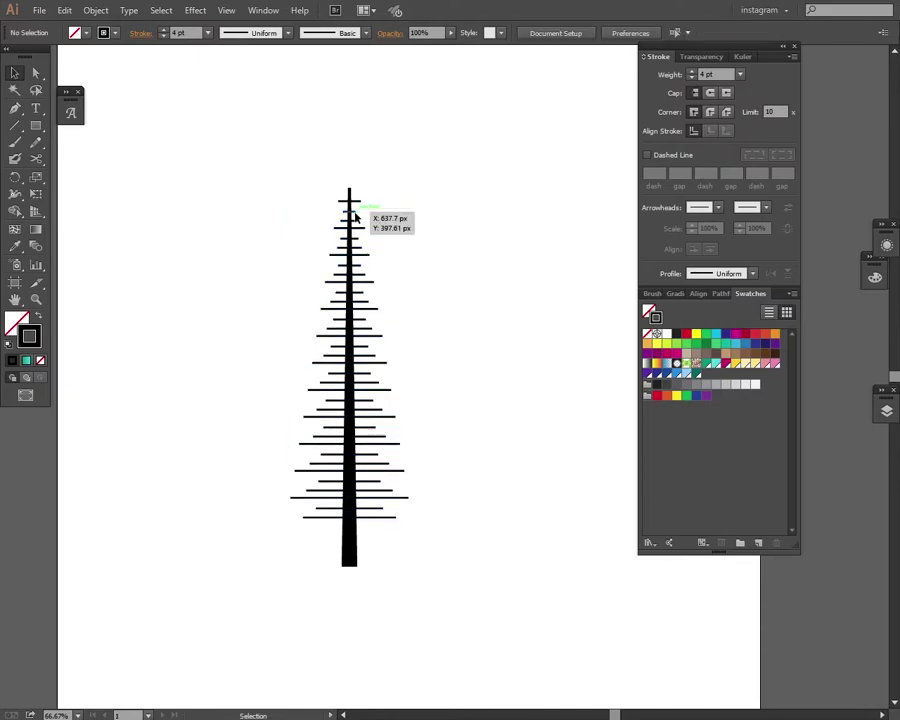
click(364, 222)
drag(386, 176, 392, 514)
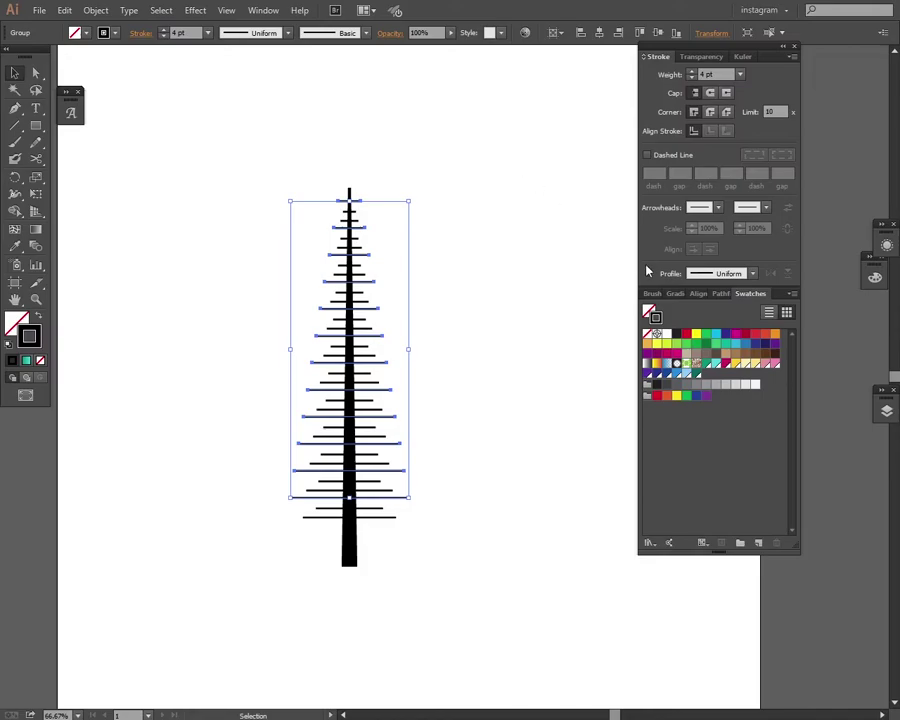
Step: Give the selected branches a heavier stroke and a tapered elliptical width profile
click(691, 72)
click(691, 72)
click(691, 72)
click(691, 72)
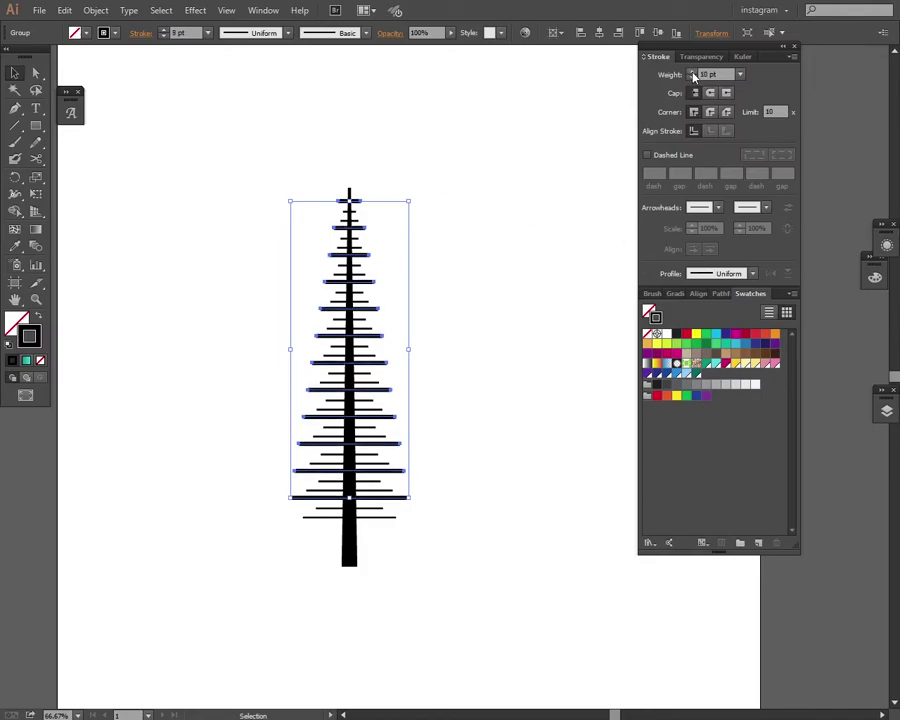
click(752, 273)
click(704, 314)
click(691, 72)
click(691, 72)
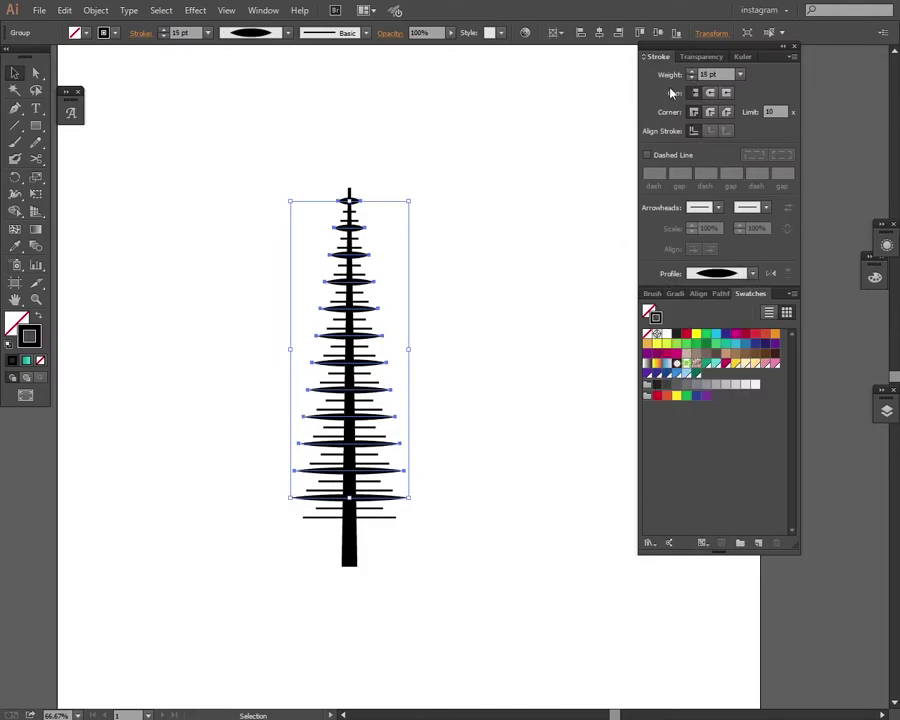
Step: Apply Roughen to the branches: 10 px Absolute, 22 per inch, Smooth points
click(195, 10)
mouse_move(238, 124)
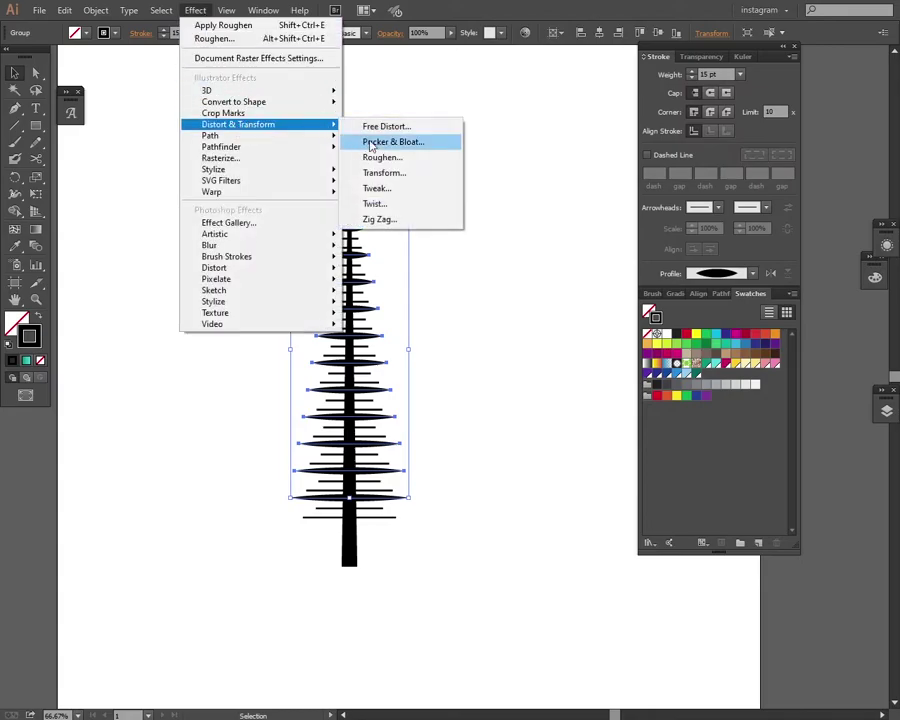
click(425, 162)
click(600, 278)
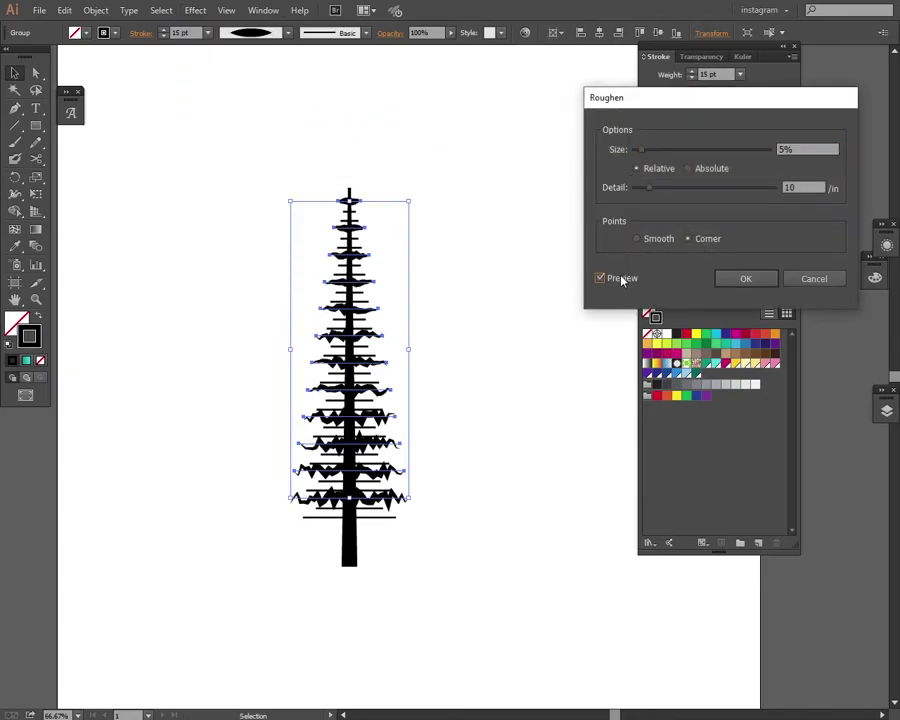
click(660, 239)
click(689, 169)
drag(644, 150, 651, 150)
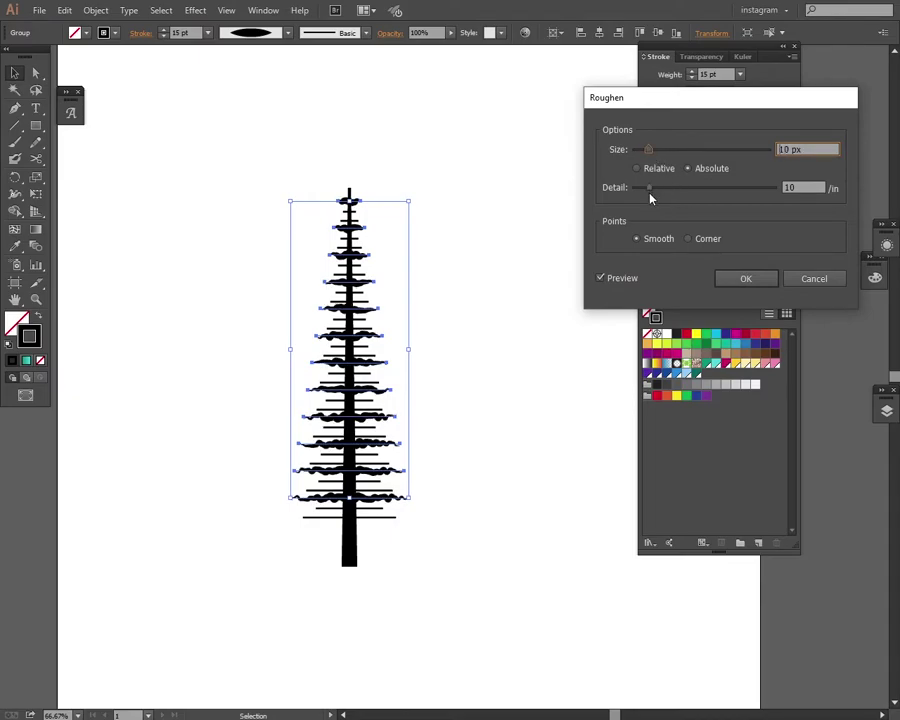
drag(650, 190, 666, 186)
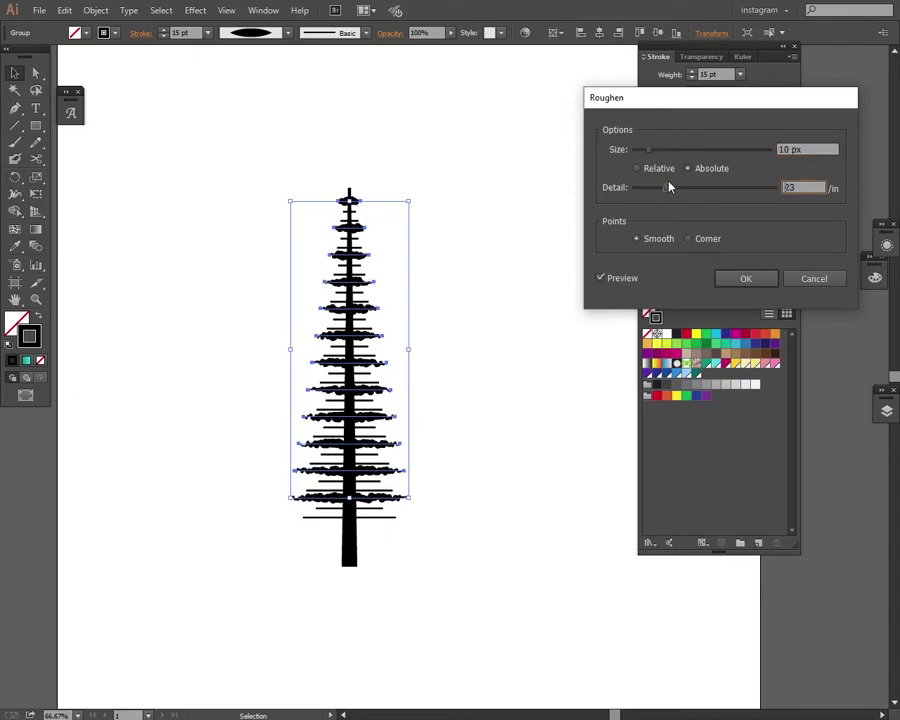
click(745, 279)
Step: Give another branch group a tapered elliptical profile and a heavier stroke weight
click(448, 301)
click(355, 280)
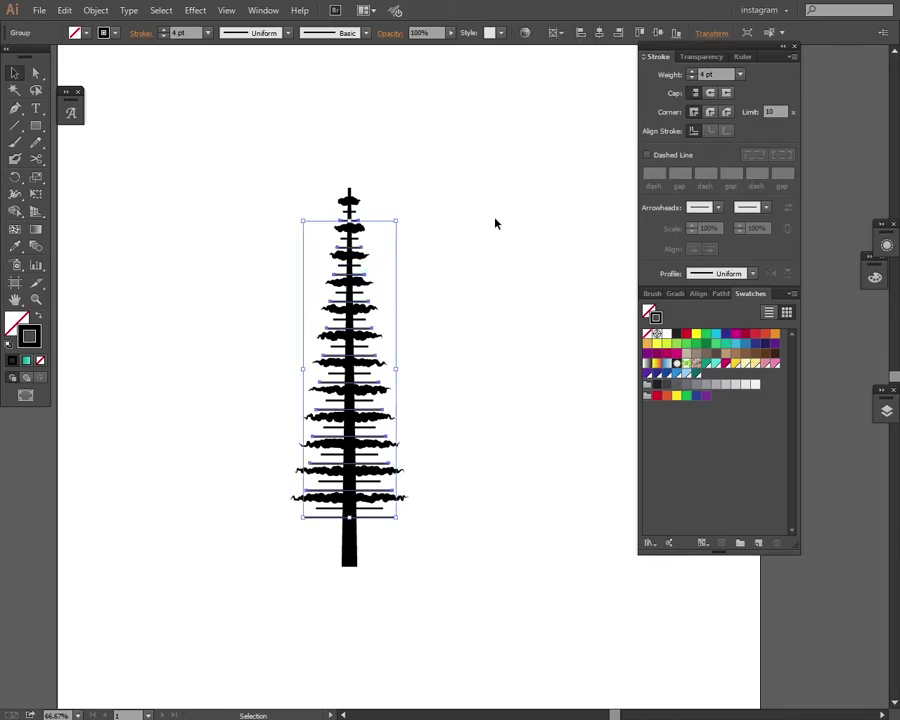
click(752, 273)
click(755, 362)
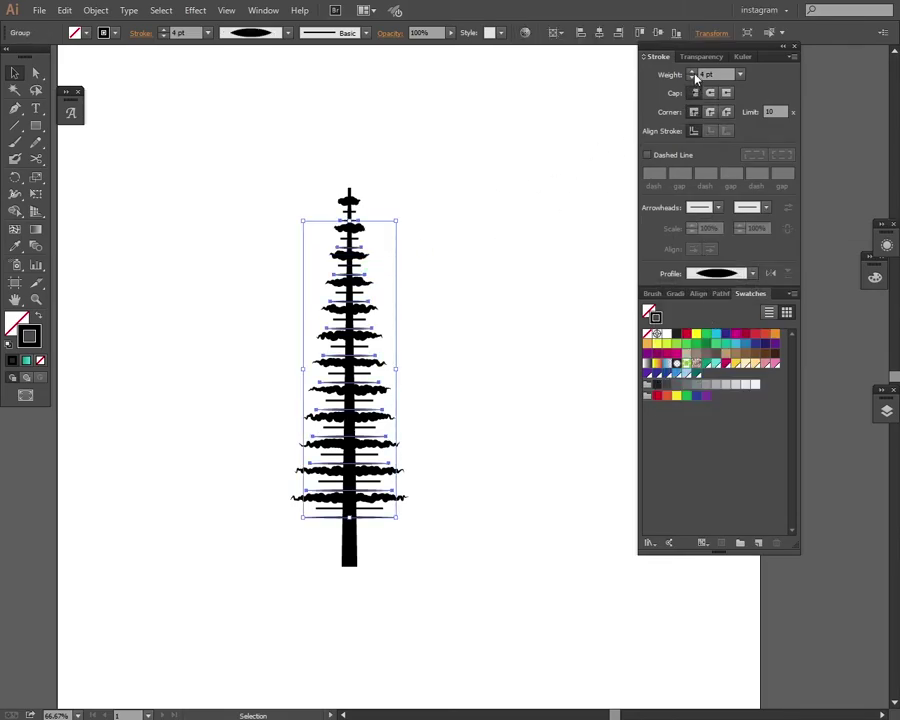
click(691, 71)
click(691, 71)
click(691, 71)
click(691, 71)
click(691, 71)
click(691, 71)
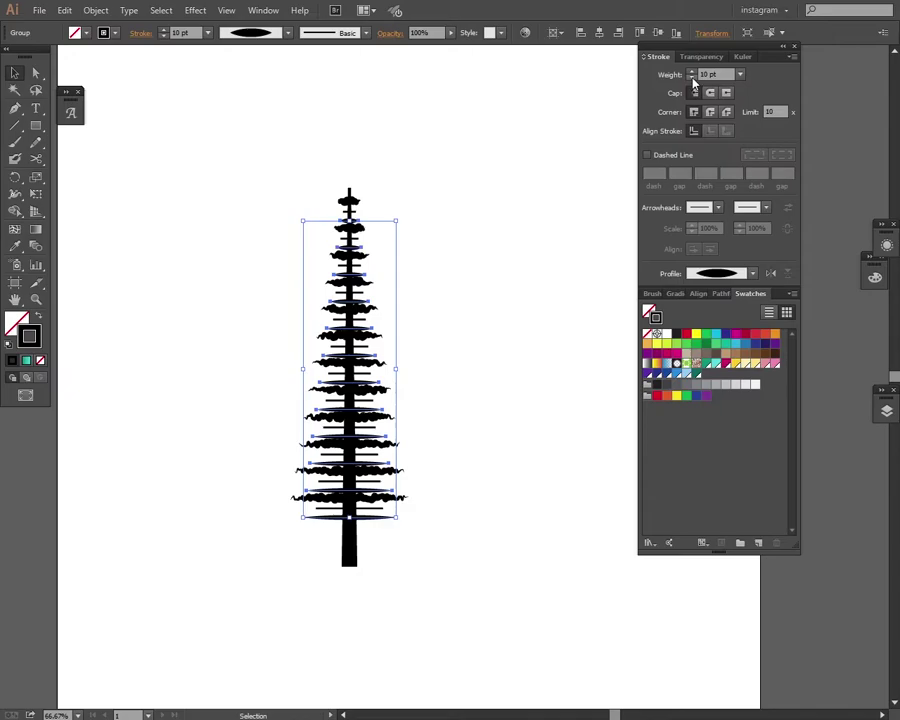
Step: Thicken and taper the shorter upper branches, comparing with undo/redo, then select the whole tree
click(398, 338)
click(372, 350)
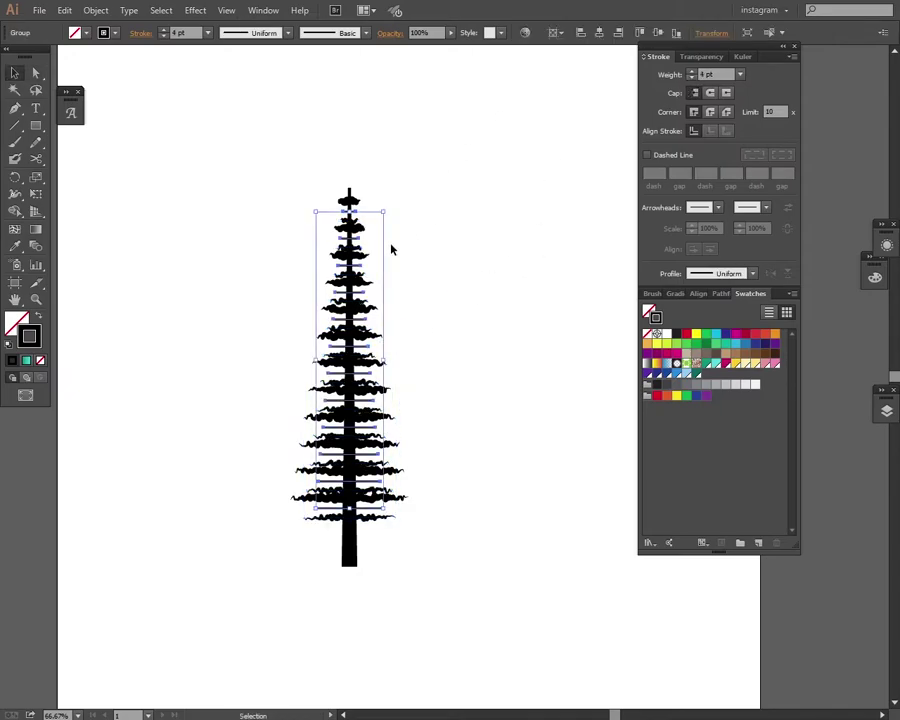
click(691, 71)
click(691, 71)
click(752, 273)
click(710, 318)
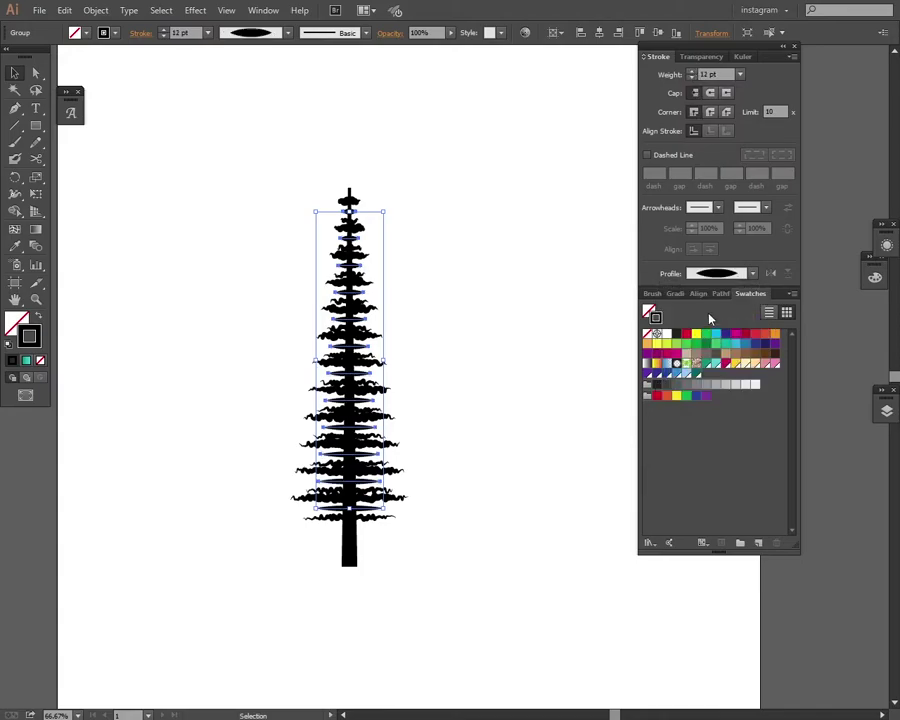
key(ctrl+z)
key(ctrl+shift+z)
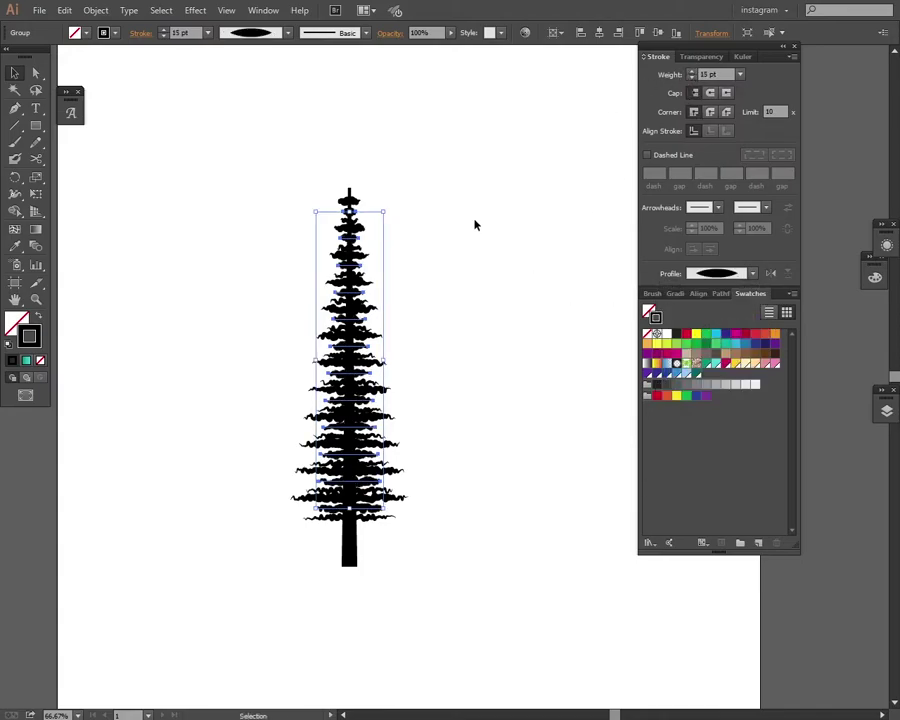
key(ctrl+z)
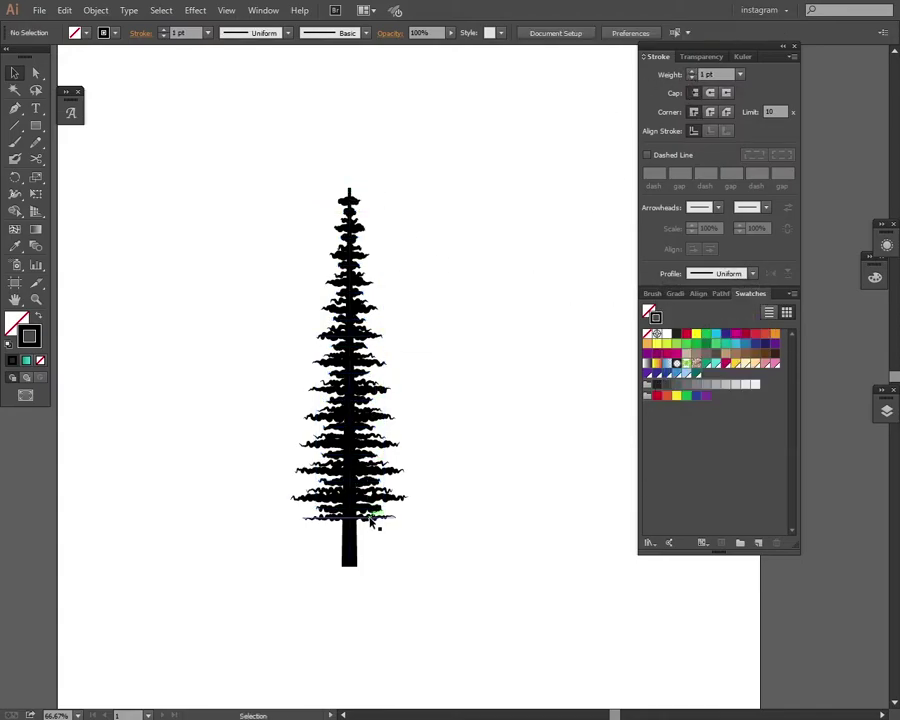
key(ctrl+shift+z)
click(695, 78)
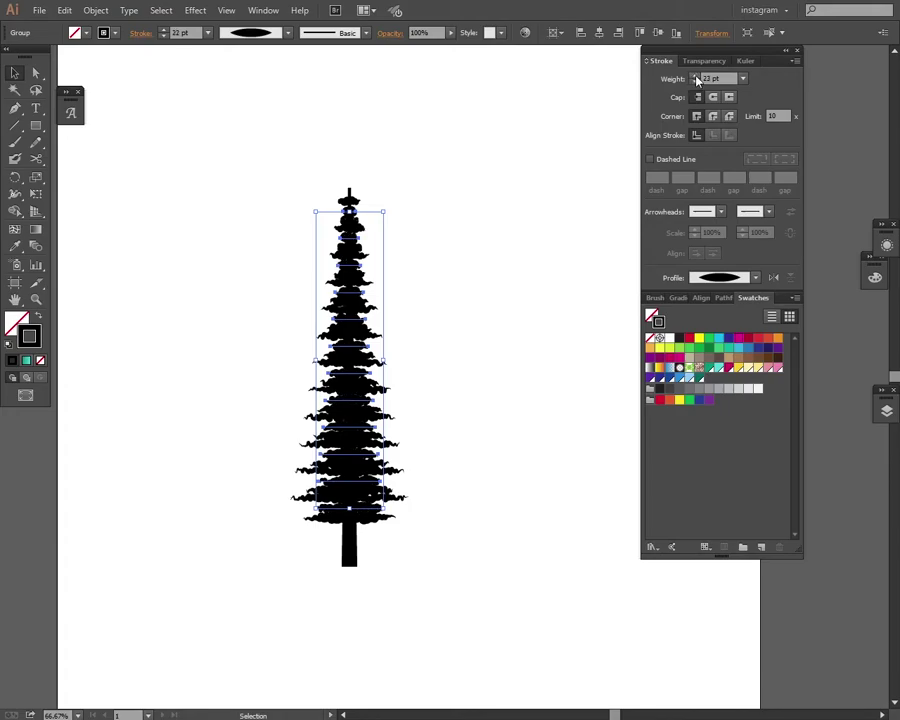
click(450, 326)
mouse_move(365, 398)
mouse_down()
mouse_move(376, 552)
mouse_move(514, 278)
mouse_up()
Step: Resize the treetop branch and upper branch paths, widening the tree slightly
key(s)
key(a)
click(389, 212)
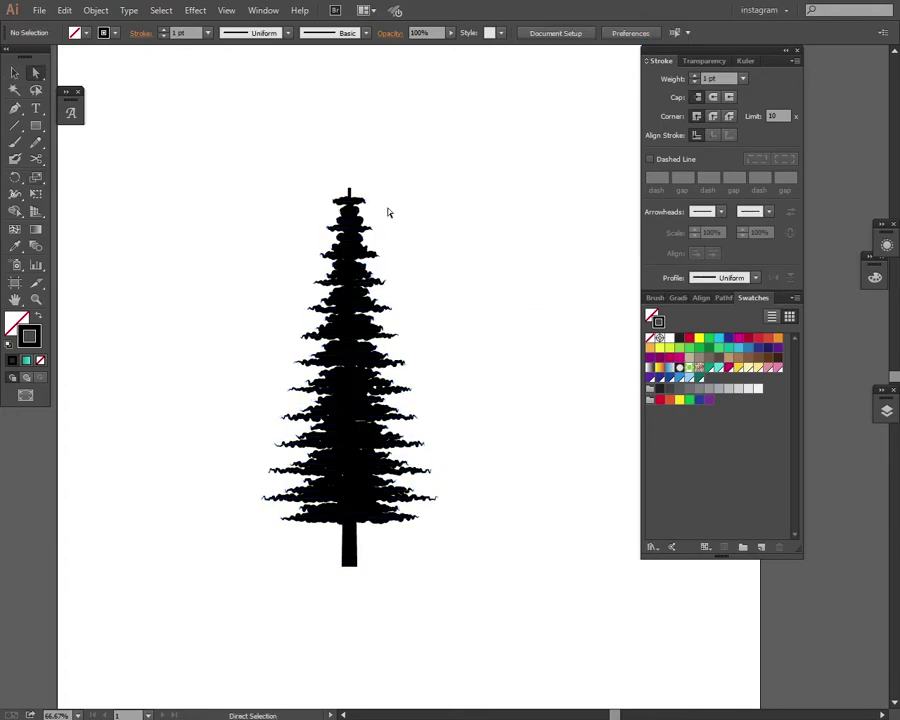
click(365, 203)
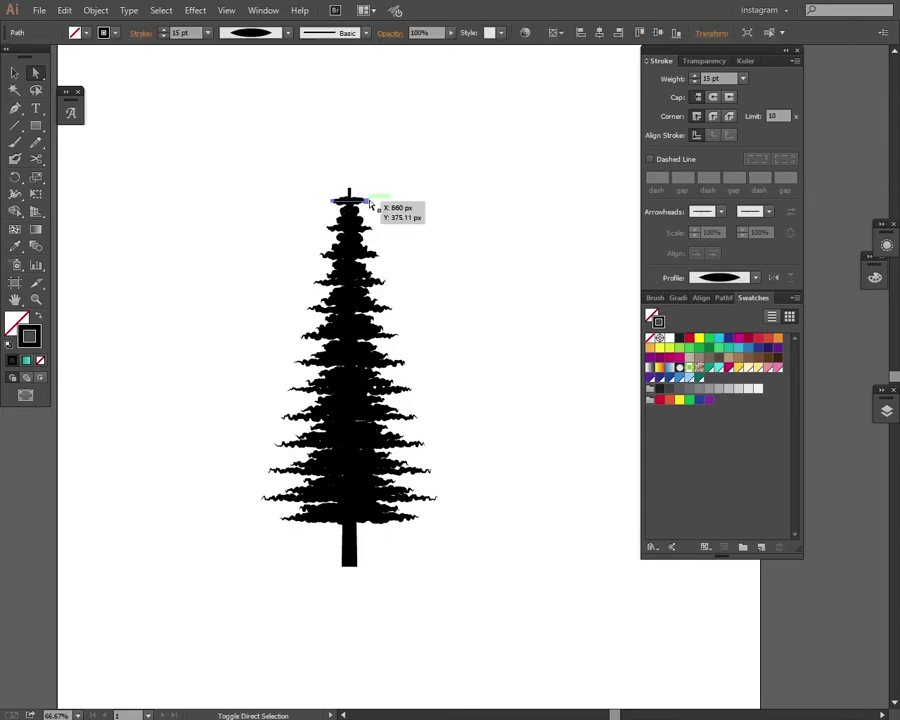
key(s)
key(a)
click(444, 267)
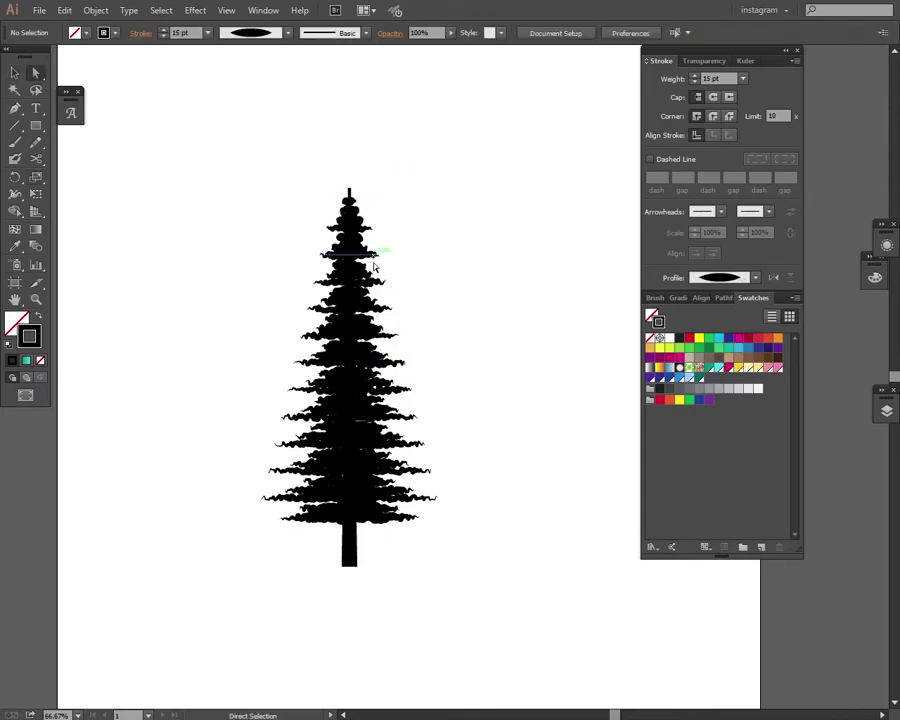
click(362, 314)
click(346, 318)
key(s)
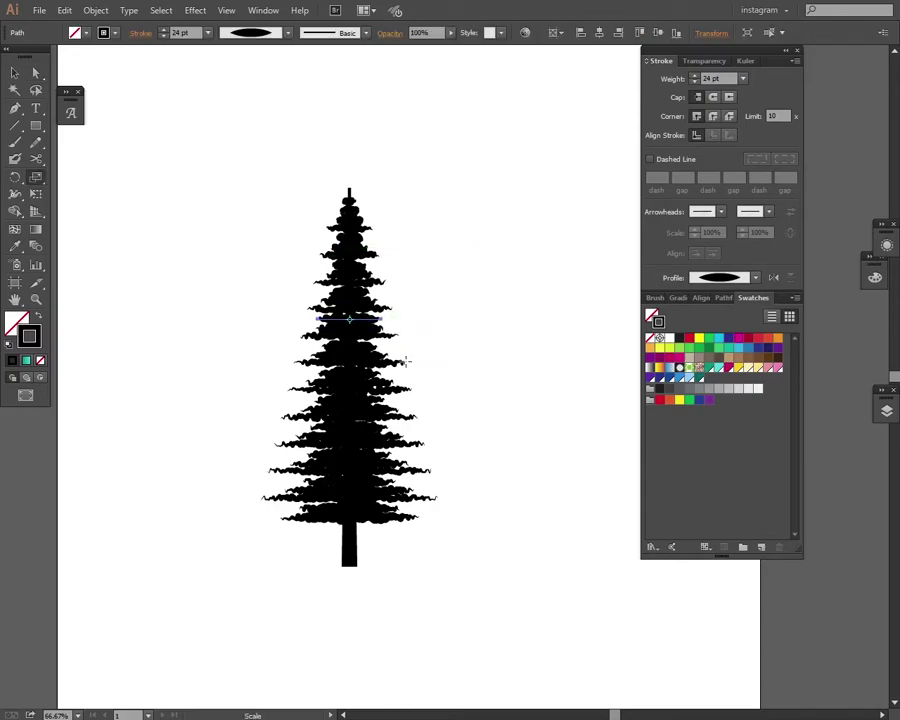
key(a)
Step: Resize the lower branches and widen the middle branch slightly
click(322, 374)
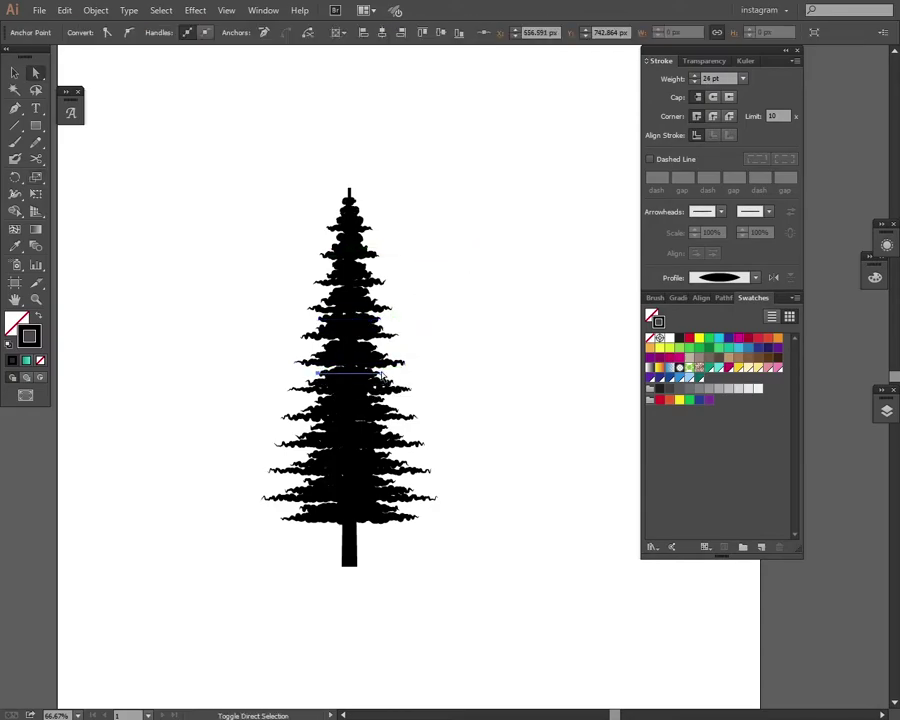
key(s)
key(a)
click(352, 346)
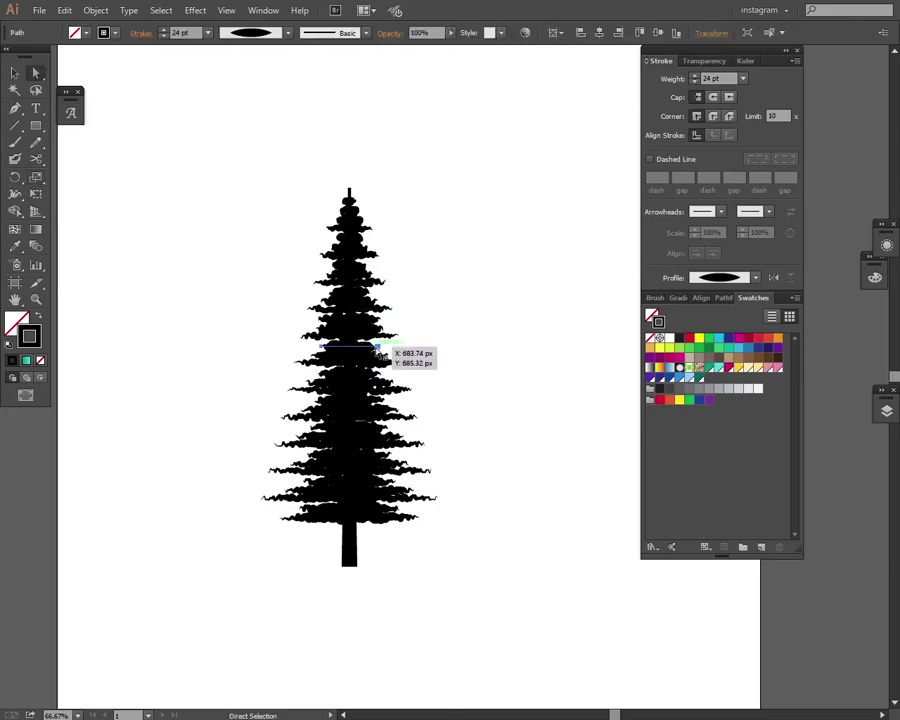
key(s)
drag(466, 311, 510, 313)
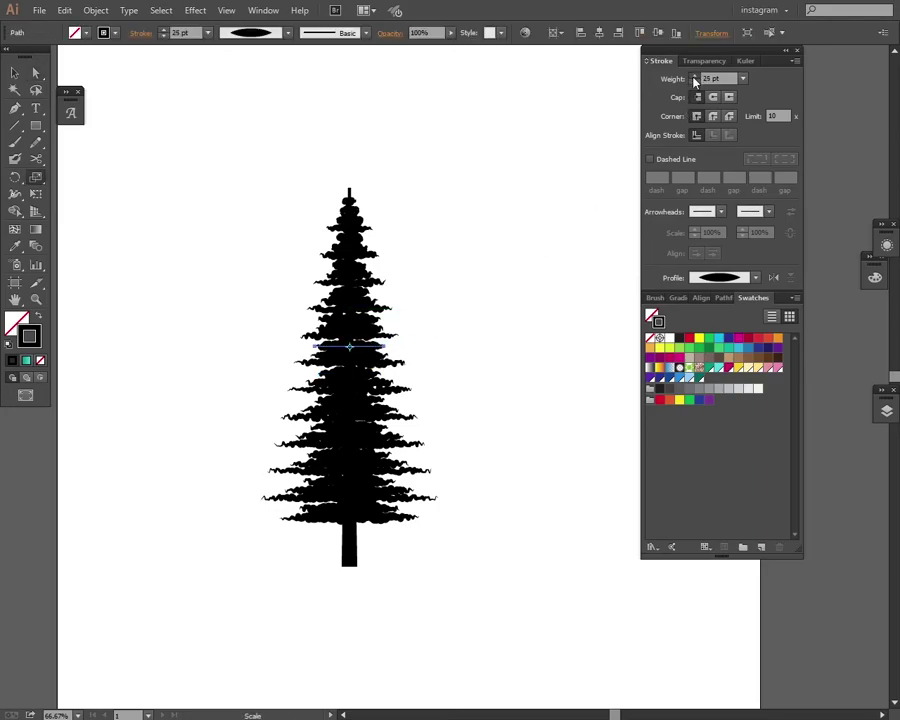
key(a)
click(388, 428)
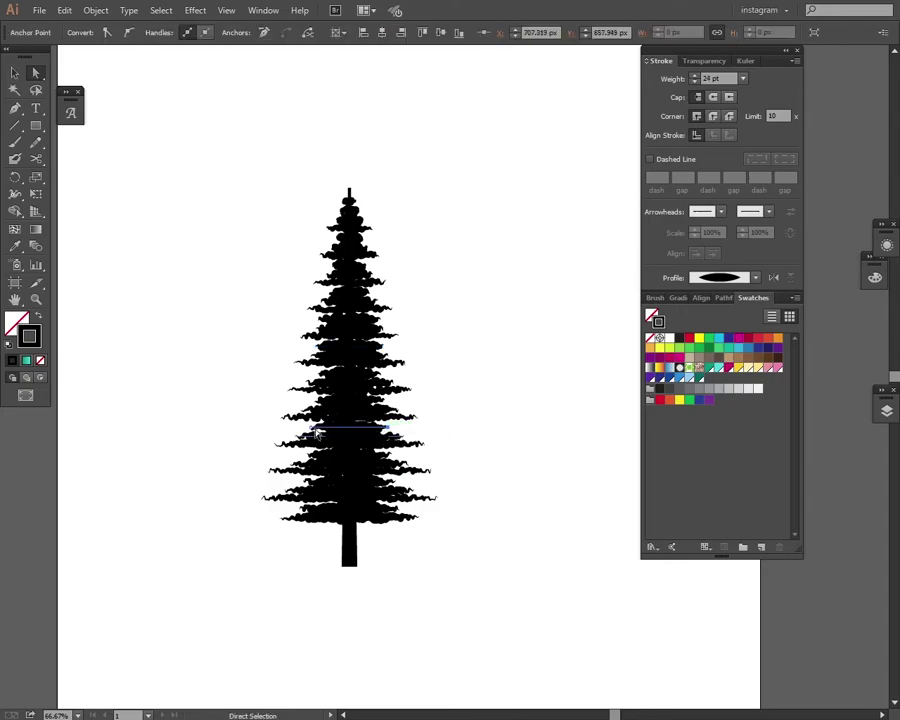
key(s)
key(a)
click(334, 458)
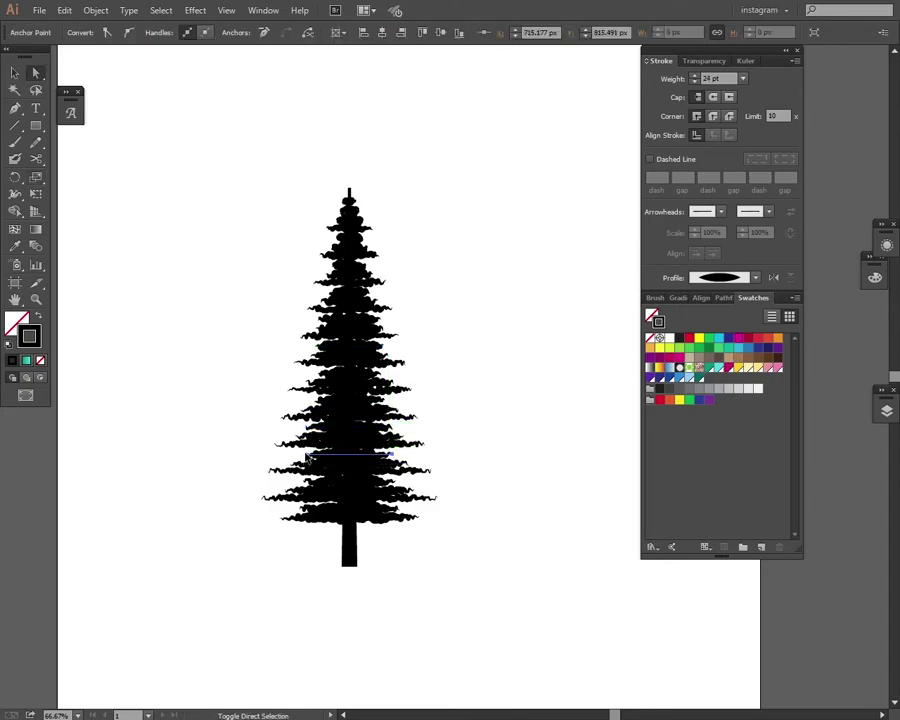
click(394, 484)
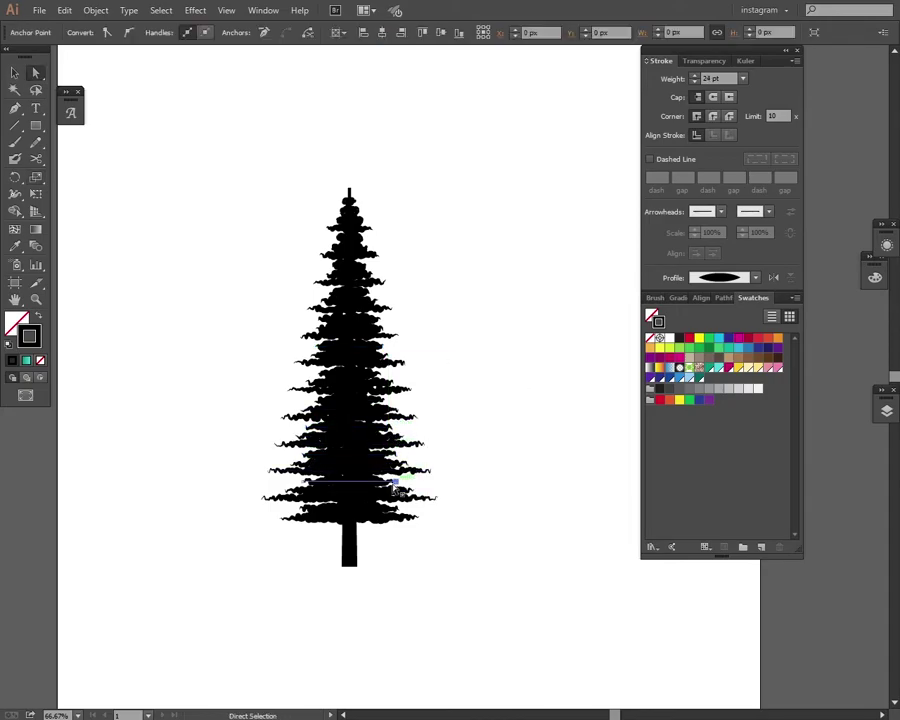
click(456, 449)
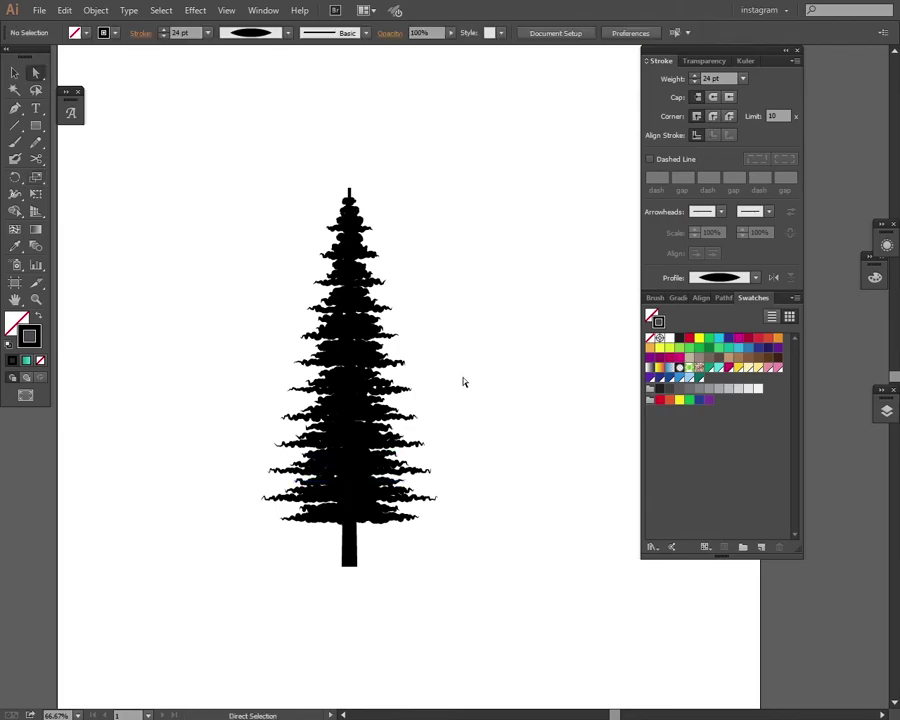
Step: Nudge a branch end point and thin the treetop stroke weight by one point
drag(365, 312, 362, 320)
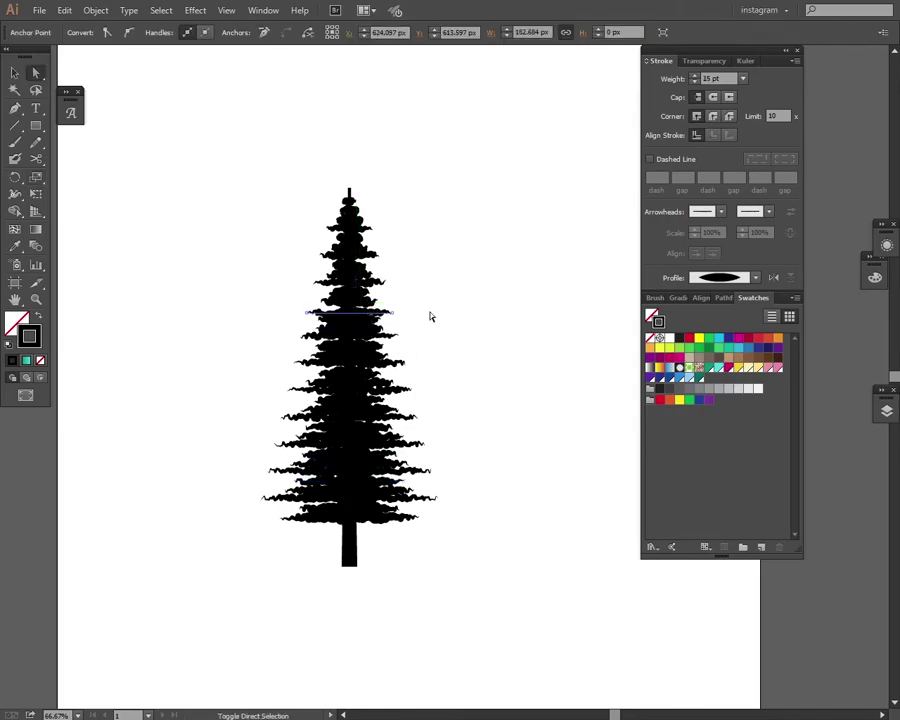
click(695, 82)
click(513, 242)
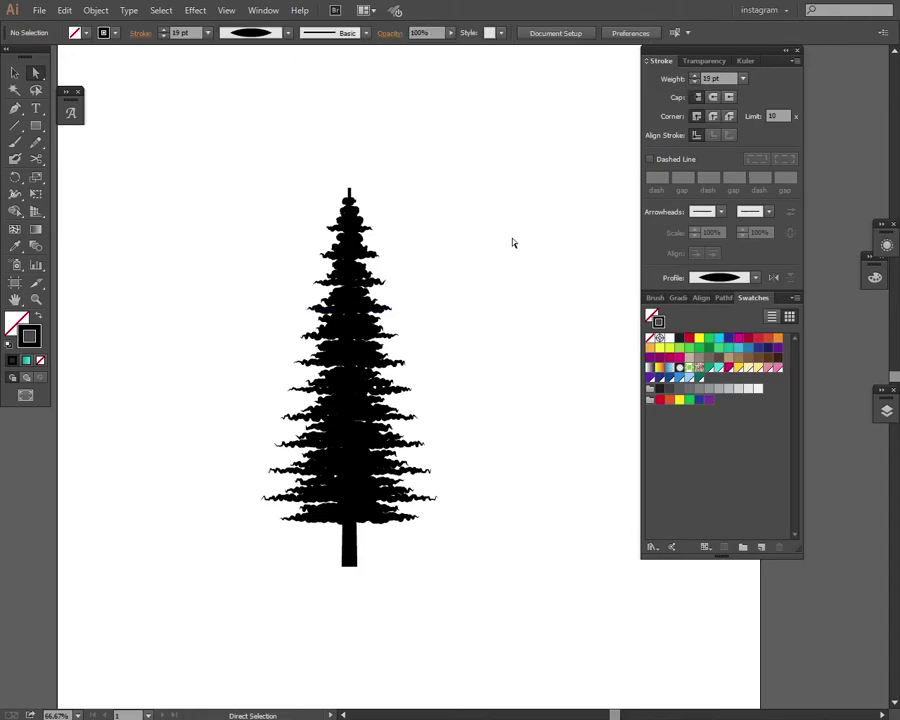
drag(431, 167, 367, 351)
click(353, 218)
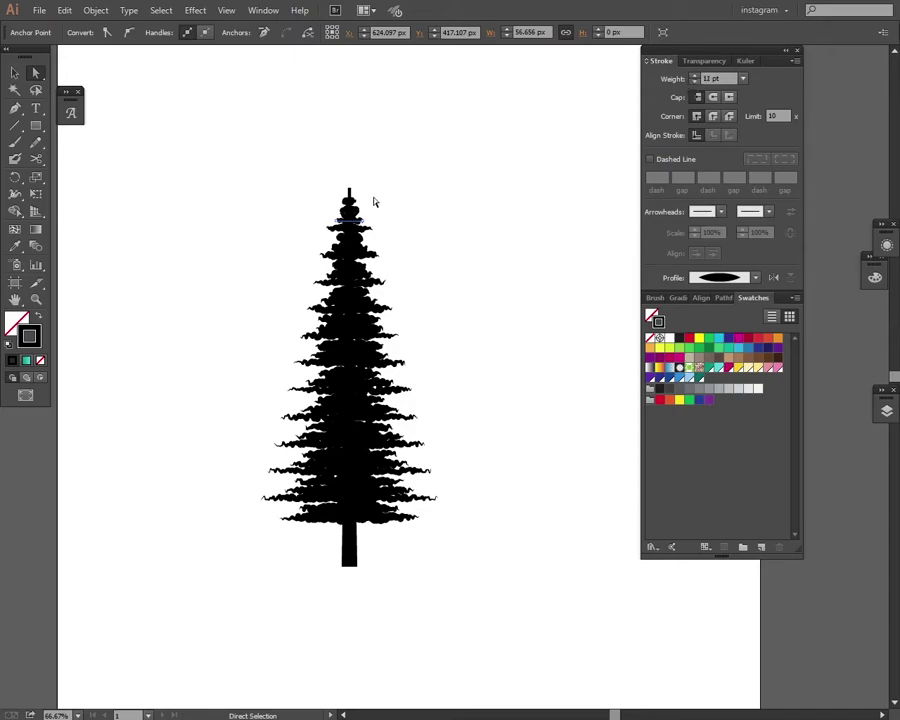
click(361, 210)
click(694, 83)
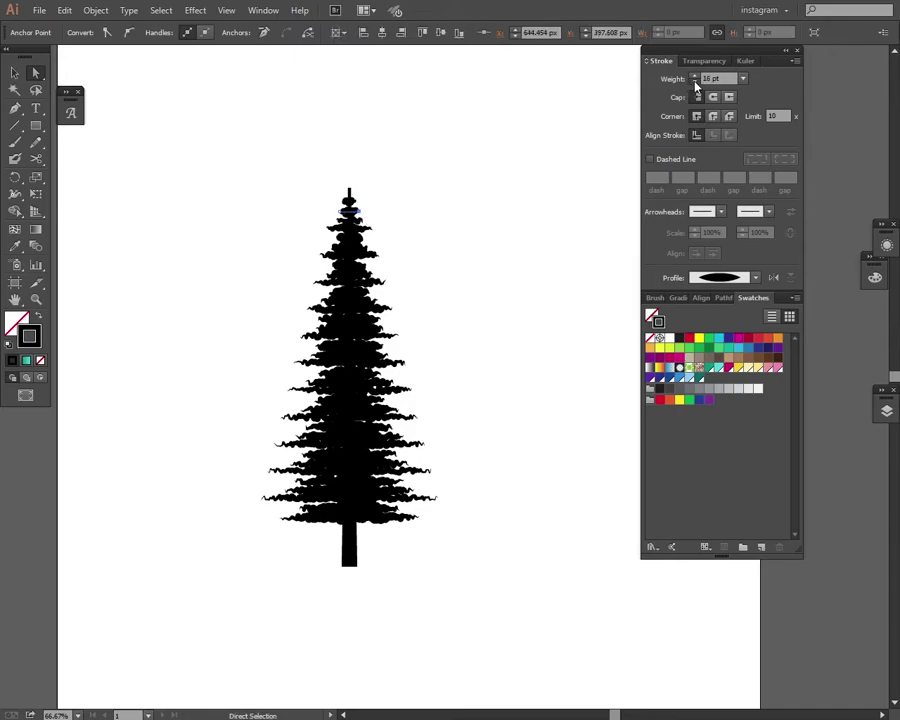
click(596, 96)
click(349, 199)
Step: Expand the vertical centre stroke into a filled shape with Object > Expand Appearance
drag(463, 260, 315, 582)
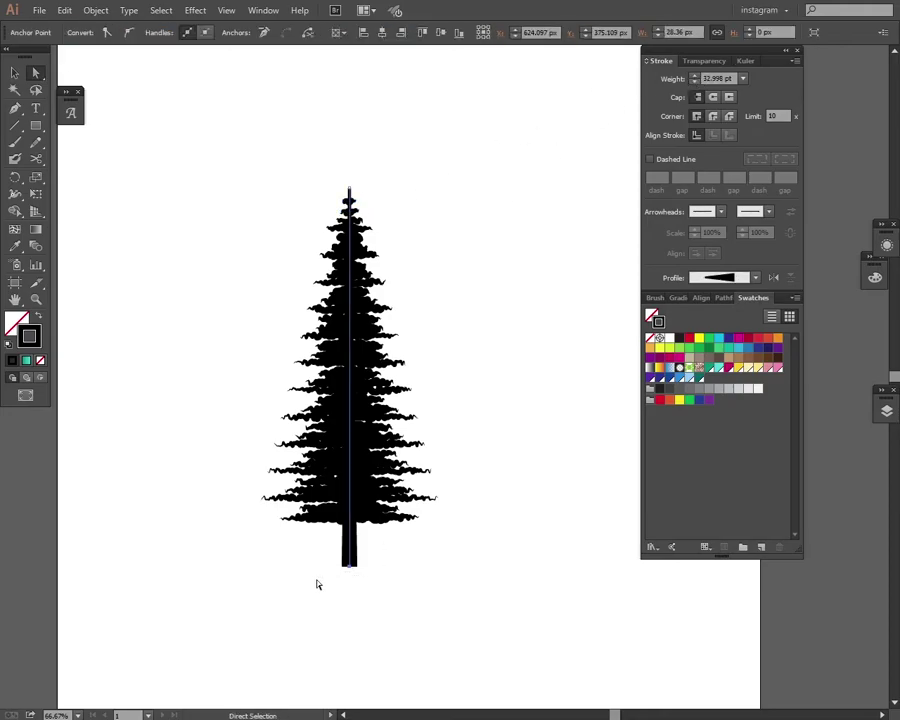
click(96, 10)
click(137, 176)
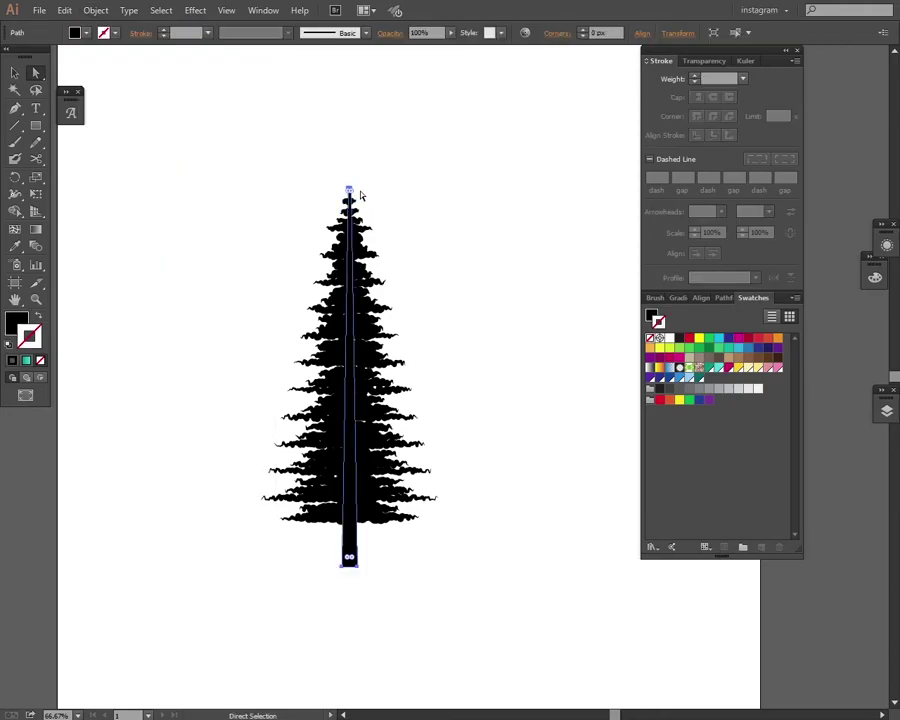
click(424, 209)
Step: Zoom in and paint two black Blob Brush strokes over the treetop
key(z)
drag(320, 170, 349, 193)
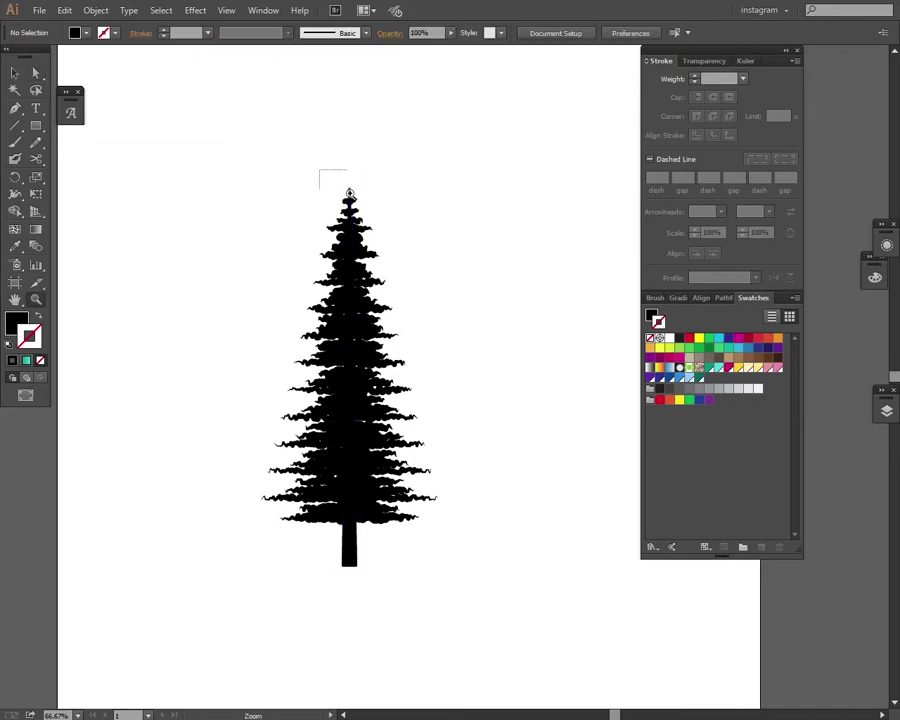
drag(440, 527, 440, 527)
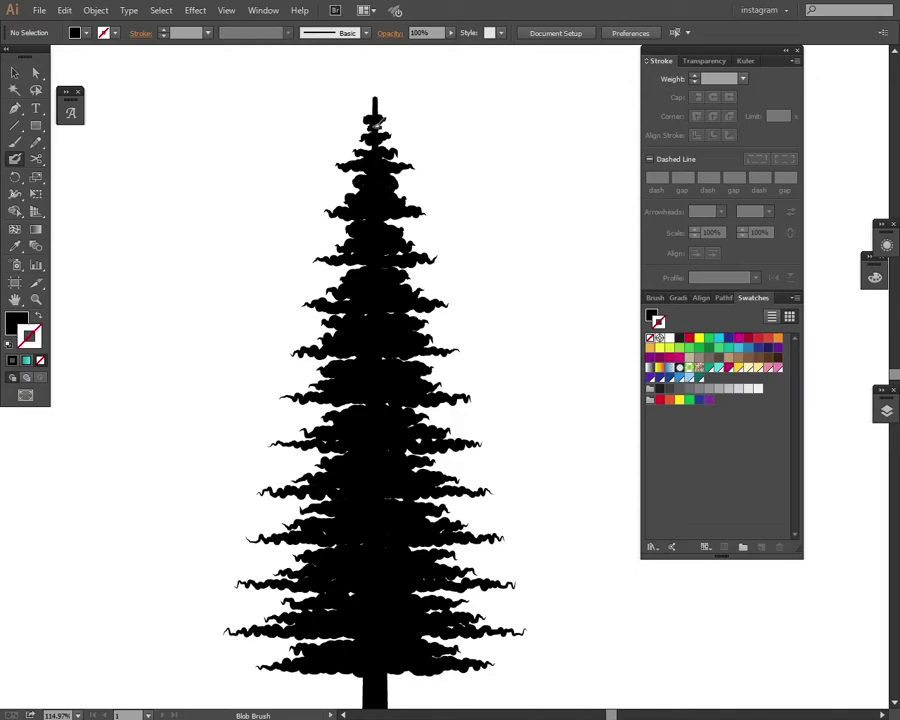
drag(375, 120, 373, 128)
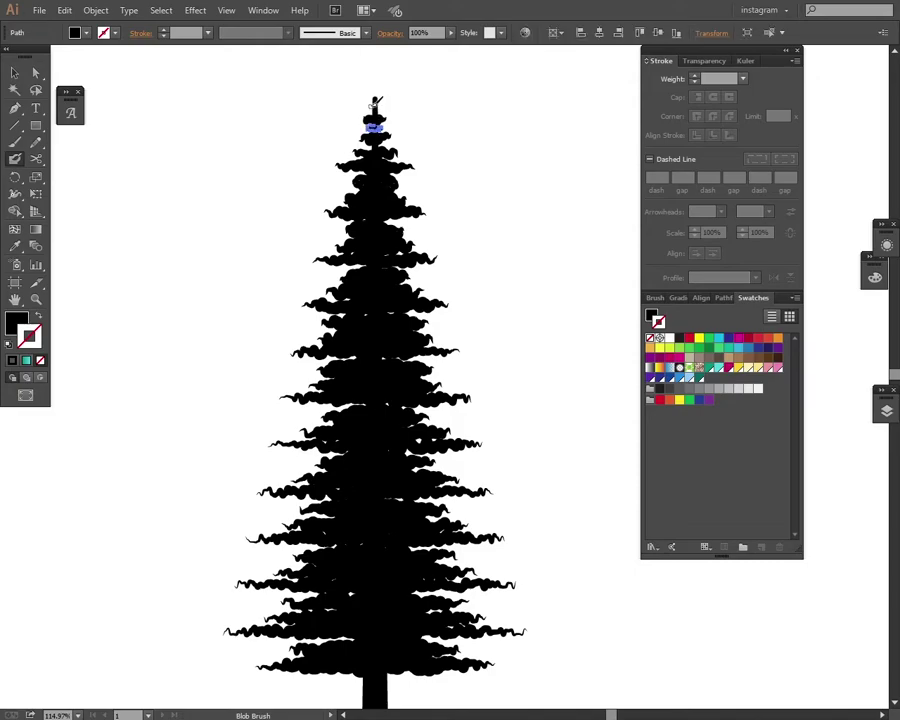
key(a)
click(423, 133)
key(shift+b)
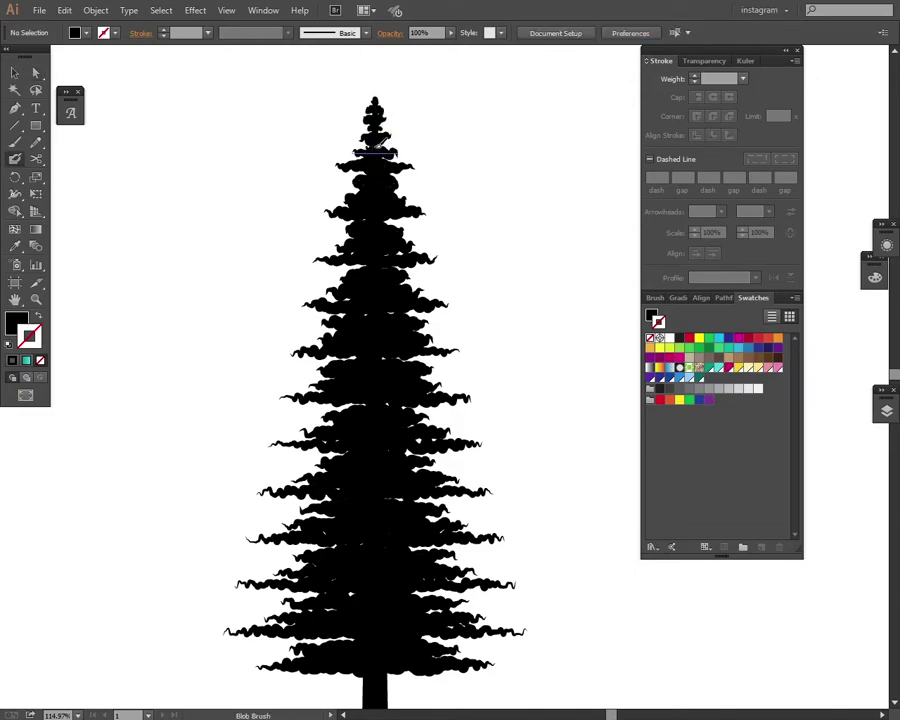
drag(366, 149, 388, 149)
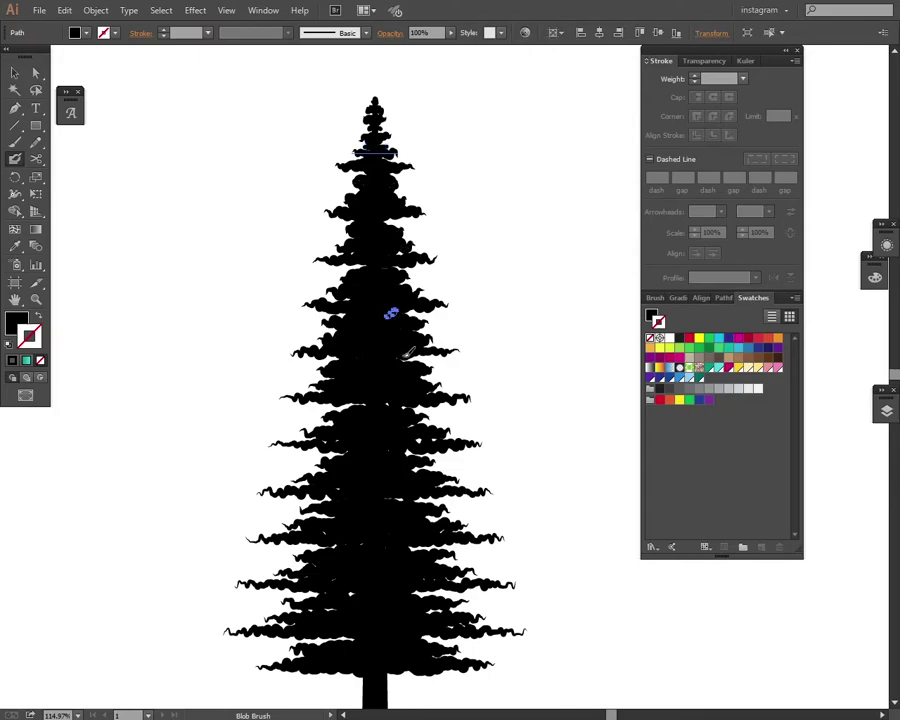
Step: Paint blob strokes across the middle, lower and upper branches to fill gaps
drag(340, 356, 414, 357)
drag(410, 406, 340, 404)
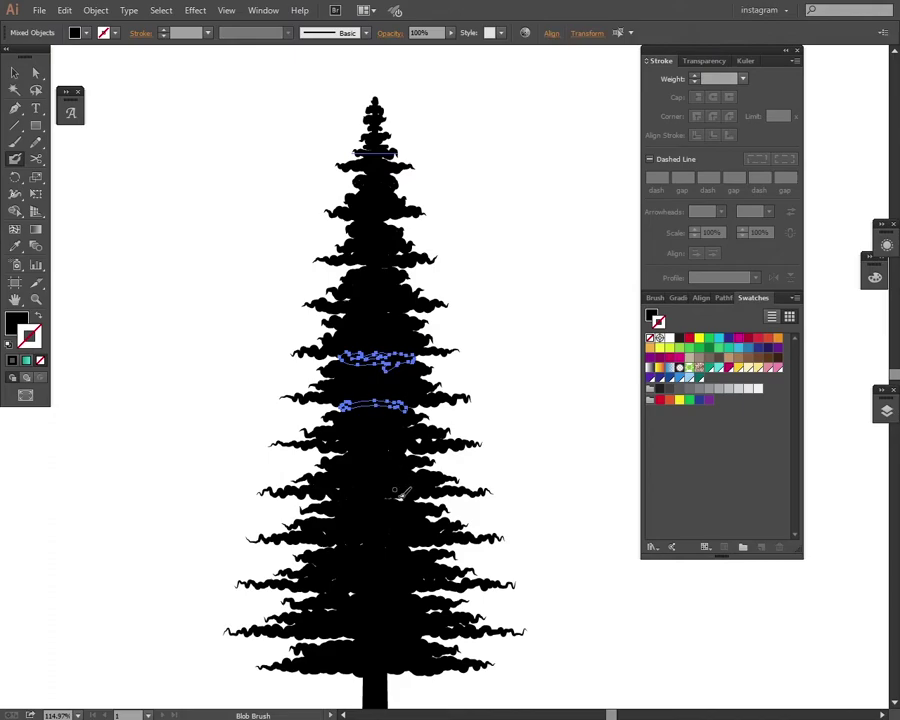
drag(400, 500, 336, 498)
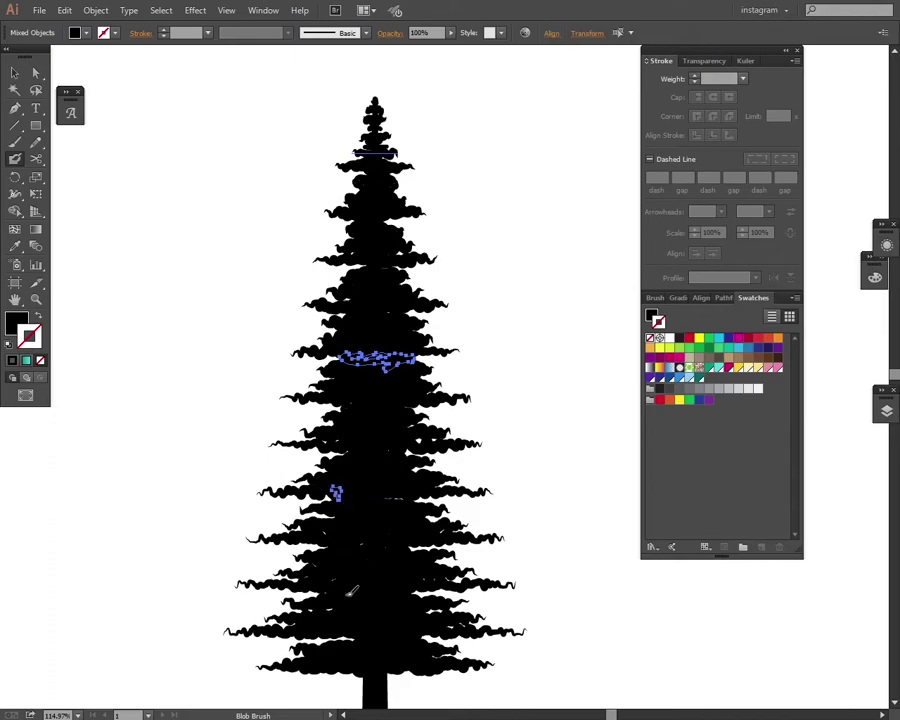
drag(330, 545, 398, 610)
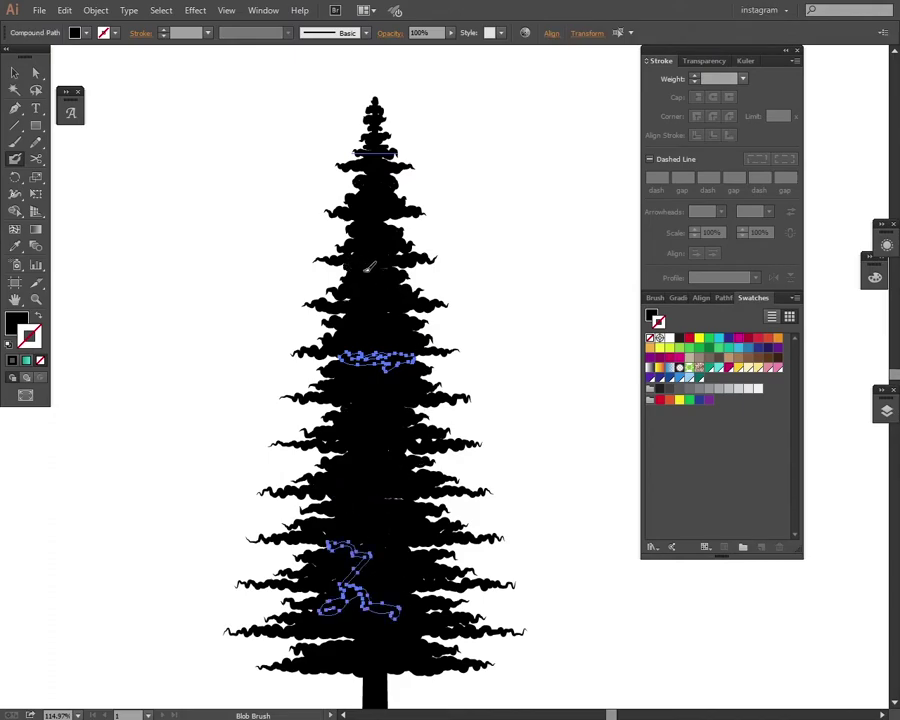
drag(342, 264, 411, 260)
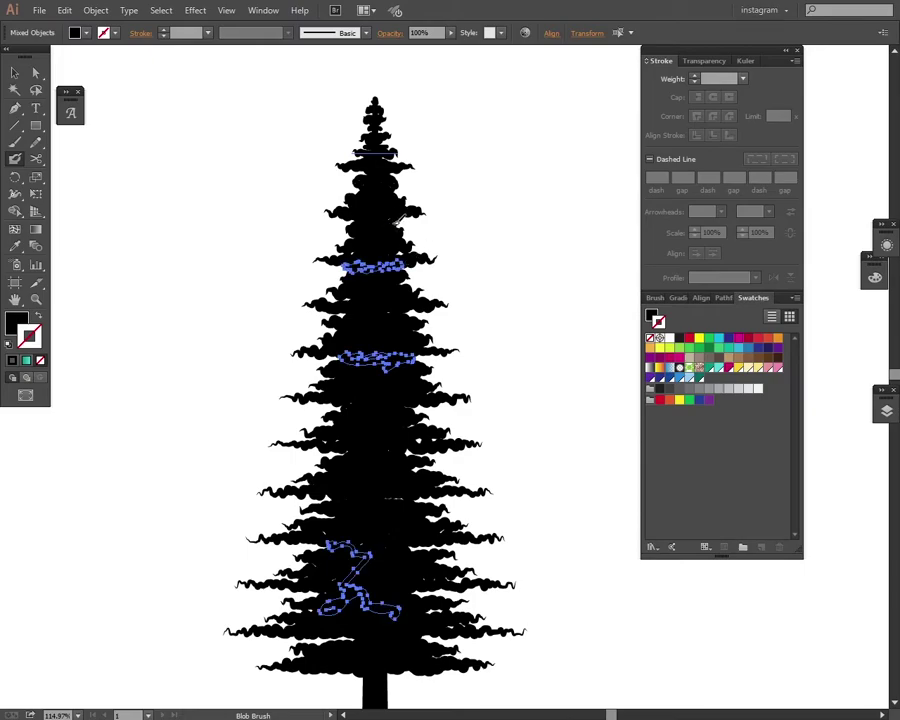
drag(398, 218, 385, 222)
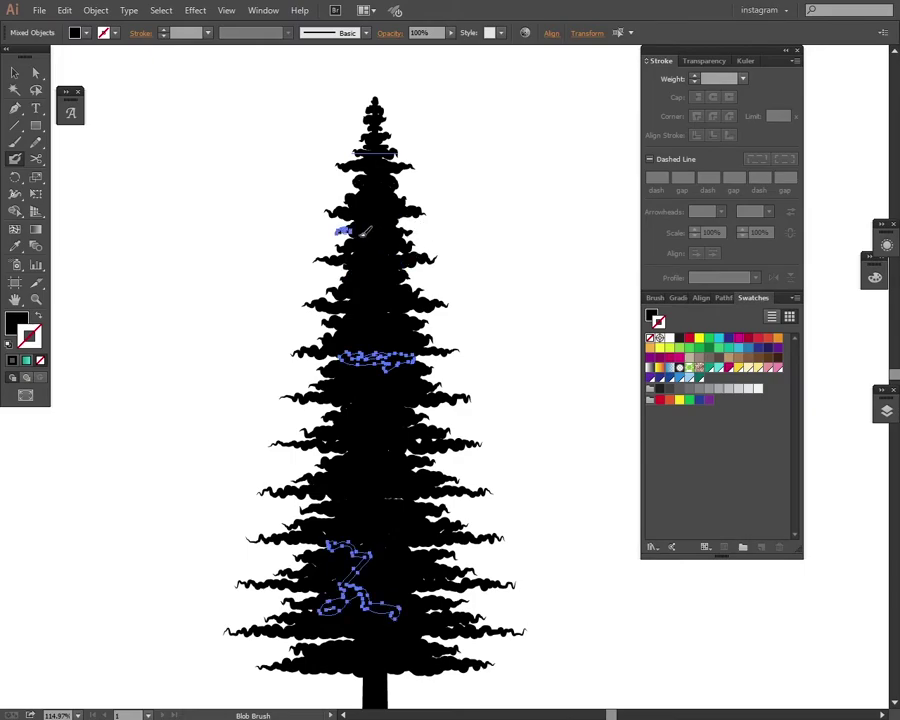
Step: Add small blobs near the top branches, deselect, and zoom back out
key(ctrl+shift+a)
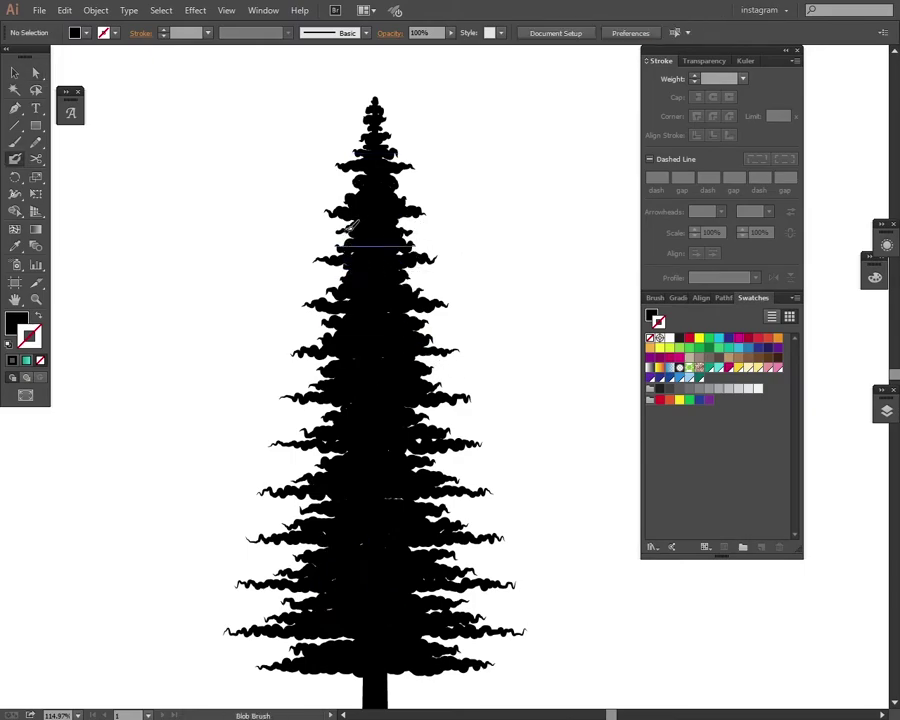
drag(346, 228, 336, 232)
key(ctrl+shift+a)
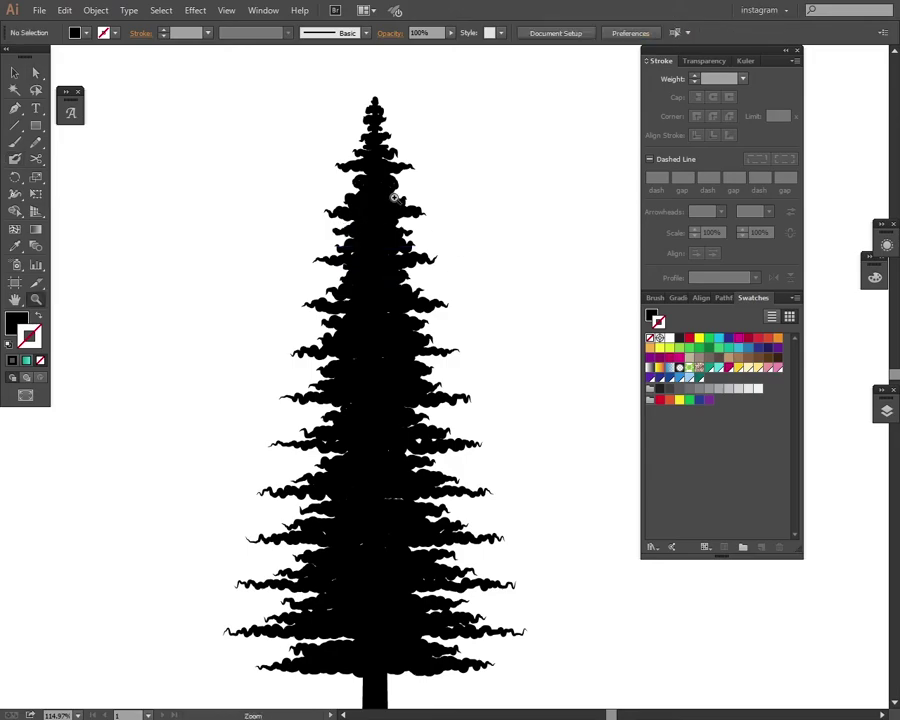
drag(343, 180, 362, 182)
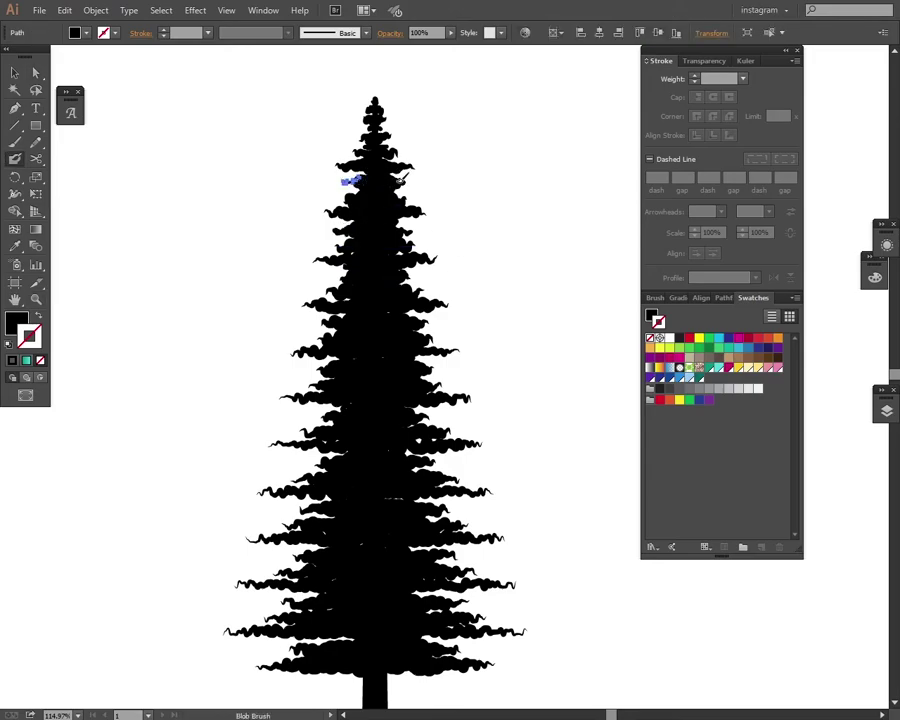
ctrl+click(458, 209)
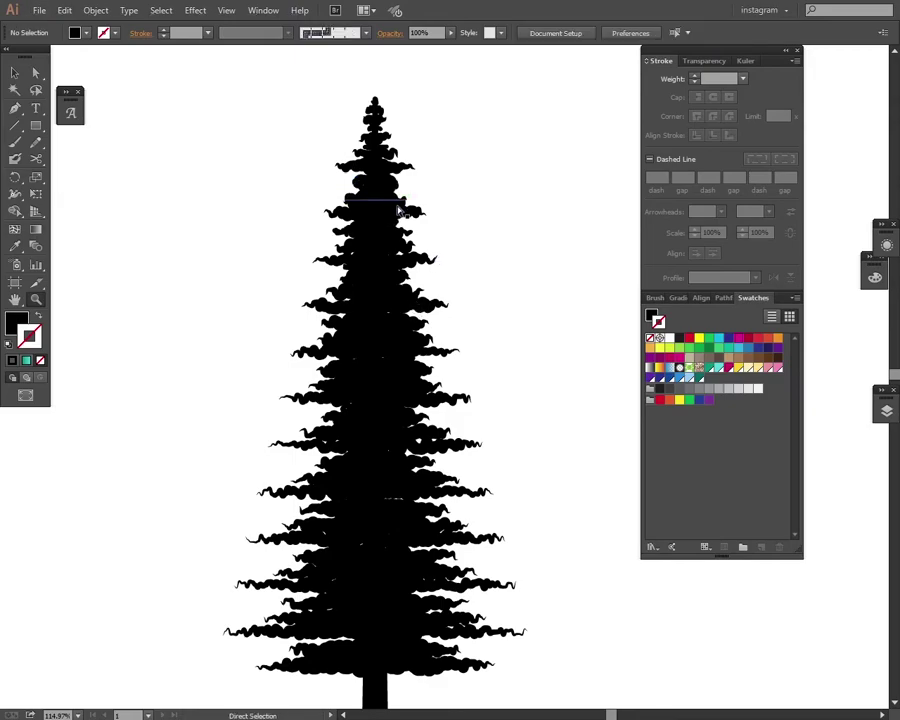
alt+click(407, 396)
Step: Zoom into the upper tree and scale its upper path
drag(388, 236, 469, 448)
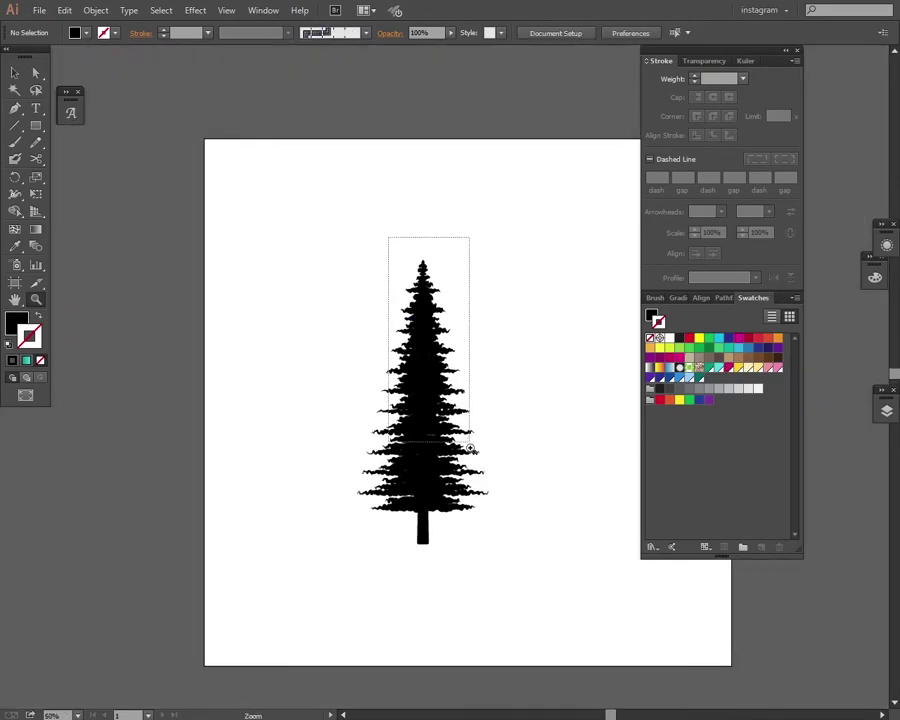
key(a)
click(457, 244)
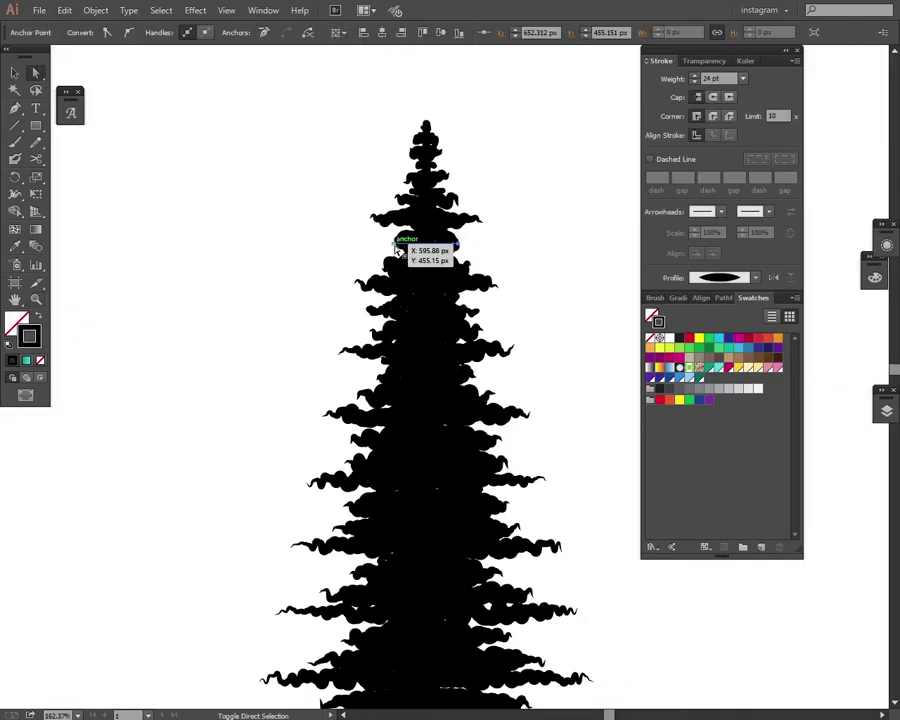
key(s)
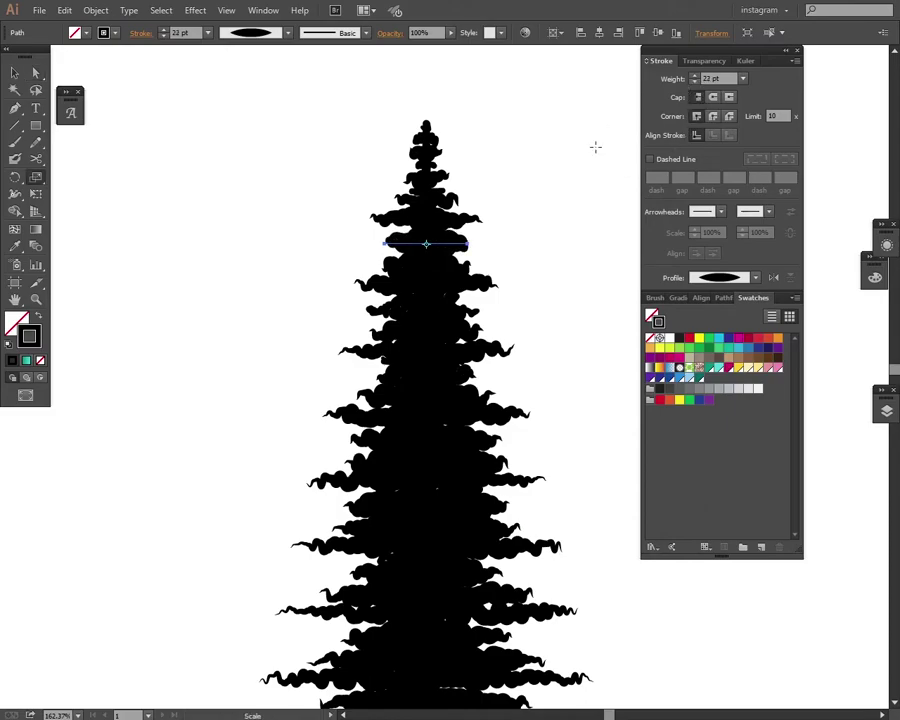
Step: Fit the artboard in view, select the whole tree, and show the Pathfinder panel
key(v)
click(595, 145)
key(ctrl+0)
click(341, 492)
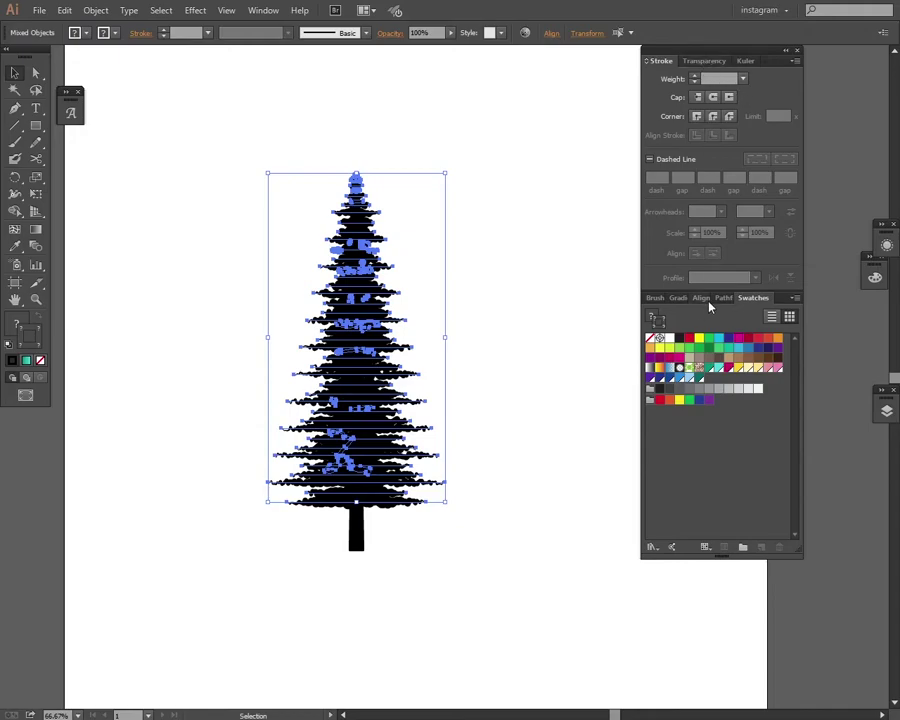
key(shift+ctrl+F9)
Step: Expand Appearance on the whole tree into solid black fills, recentre, and show the Brushes panel
key(a)
key(v)
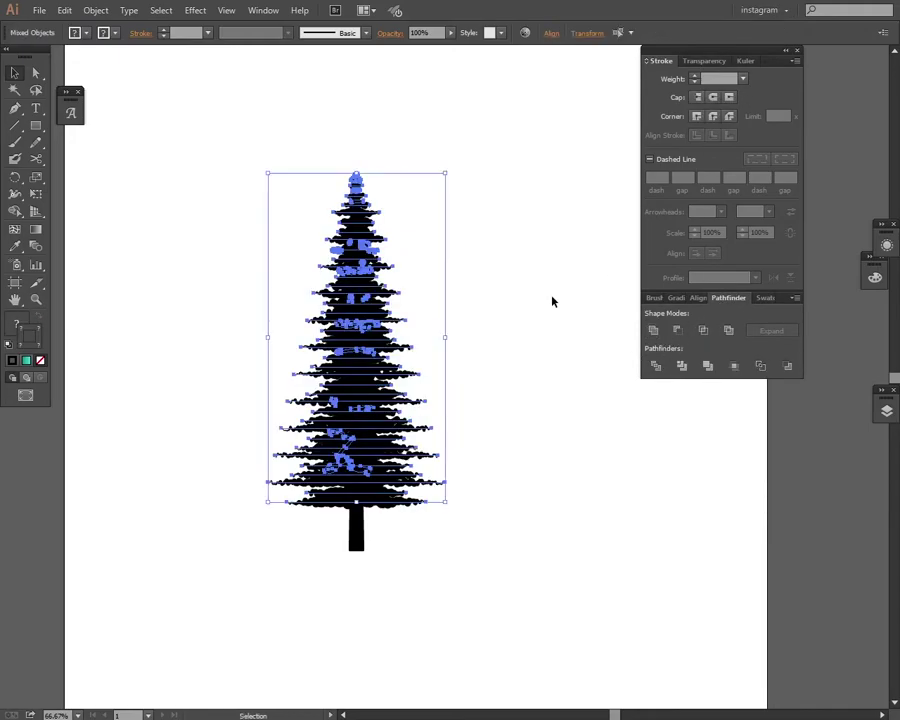
click(96, 10)
click(110, 174)
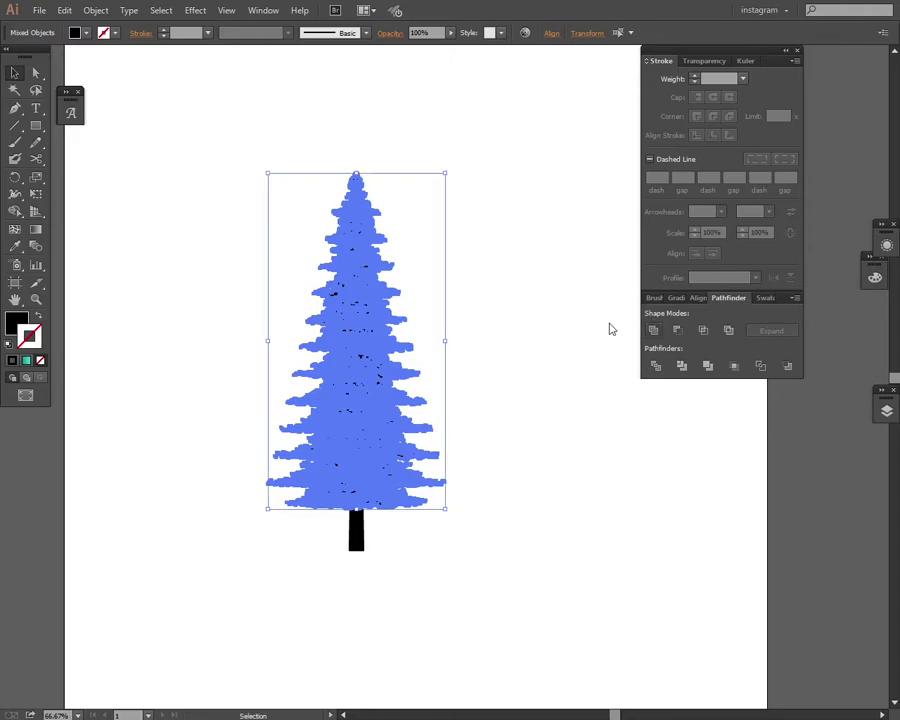
click(442, 376)
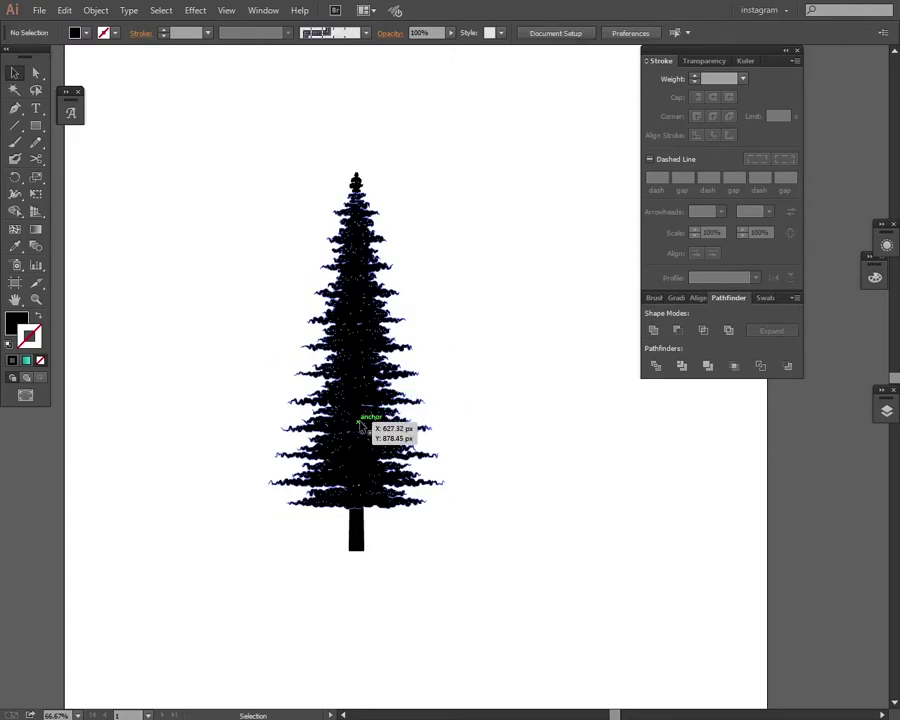
drag(458, 396, 442, 420)
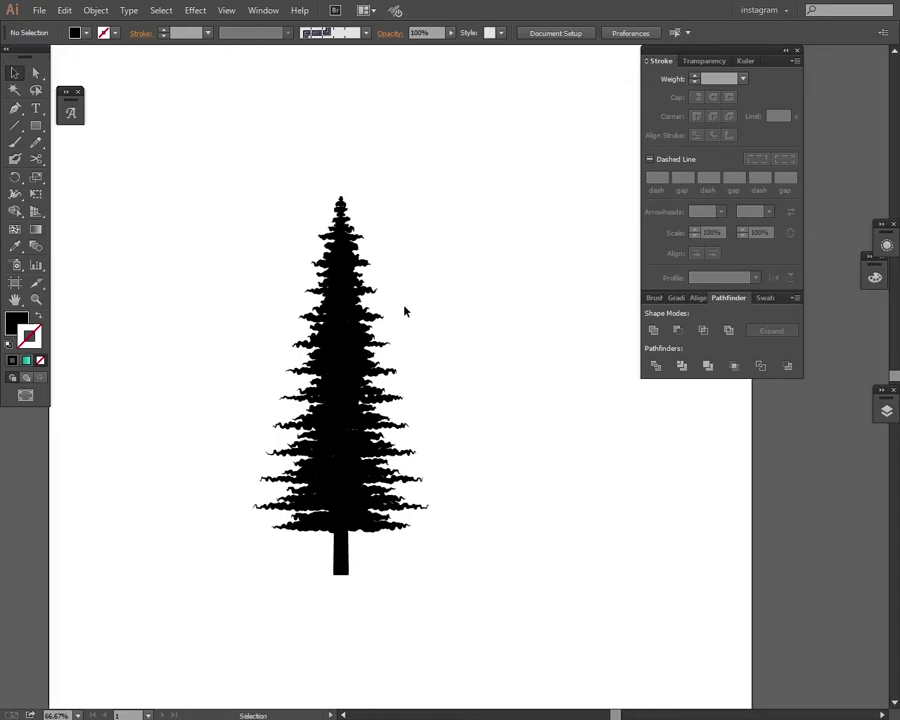
key(F5)
Step: Draw a short horizontal line beside the tree with a thicker, oval-tapered stroke
key(backslash)
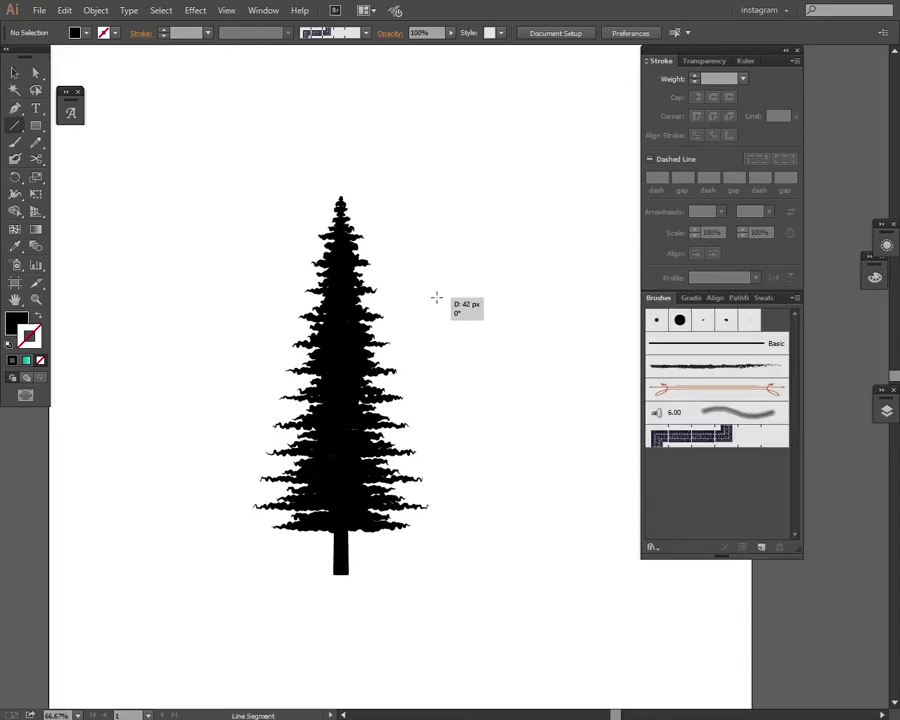
drag(435, 297, 474, 297)
key(F6)
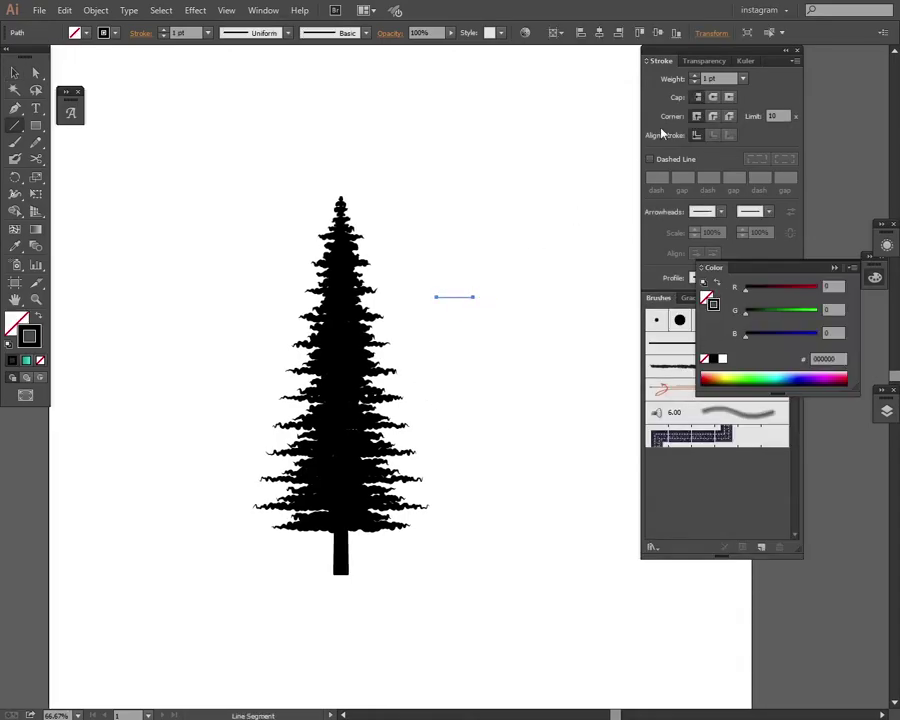
click(696, 77)
click(696, 77)
click(755, 277)
click(725, 300)
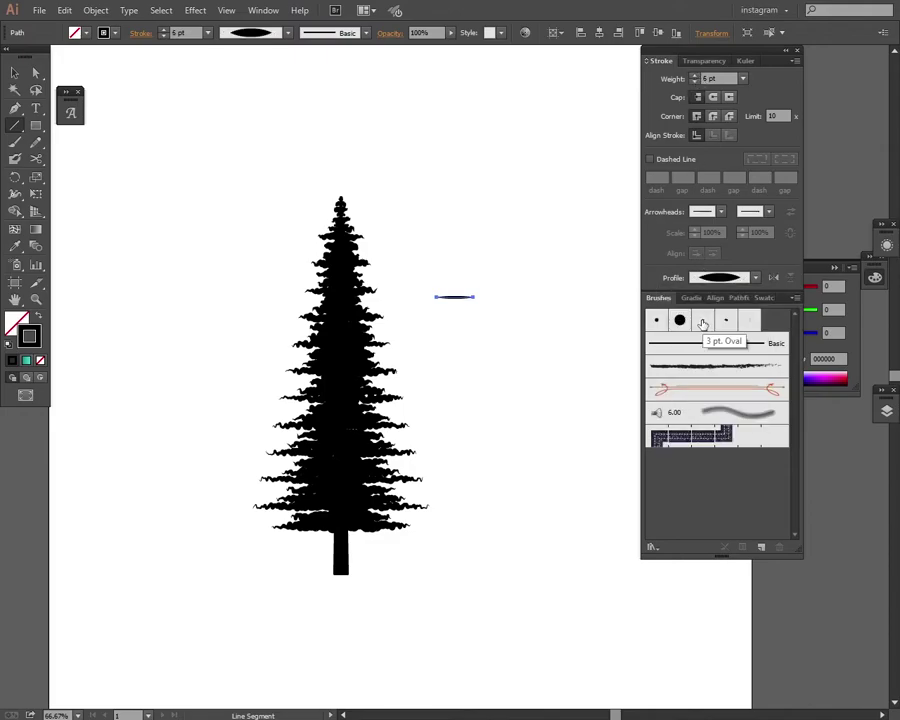
key(v)
click(470, 298)
key(s)
drag(496, 288, 510, 287)
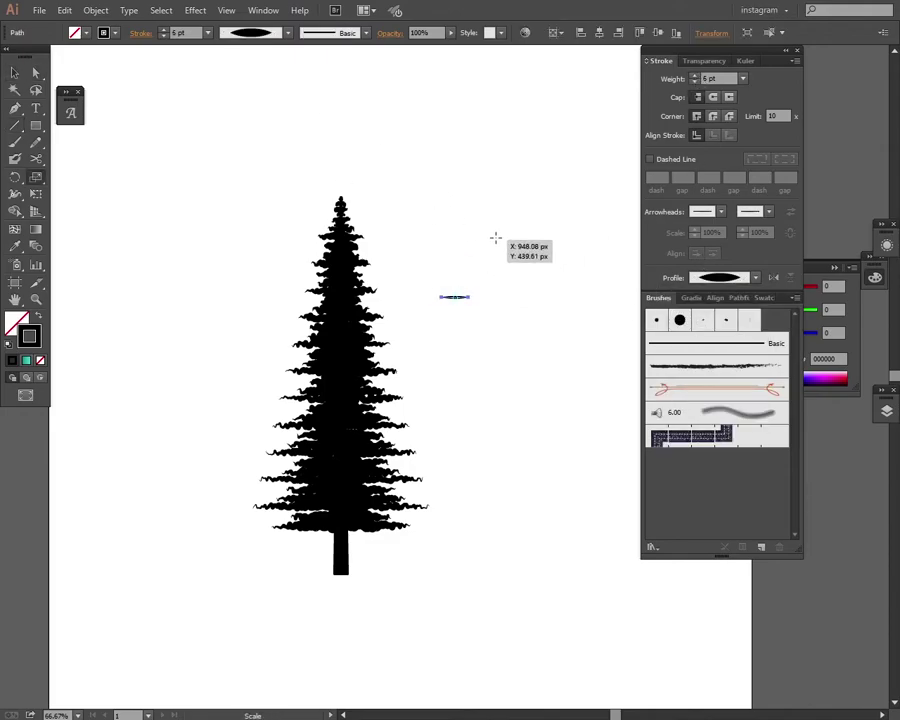
Step: Apply a Roughen effect to the line: Smooth points, Absolute, size 1 px
click(195, 10)
mouse_move(238, 124)
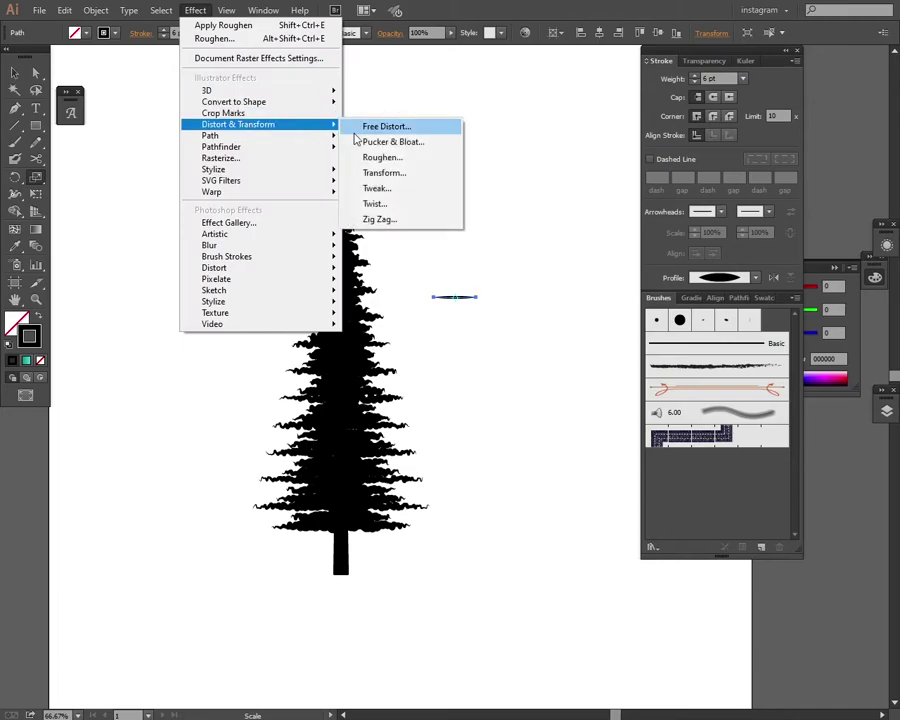
click(380, 154)
click(656, 239)
click(695, 169)
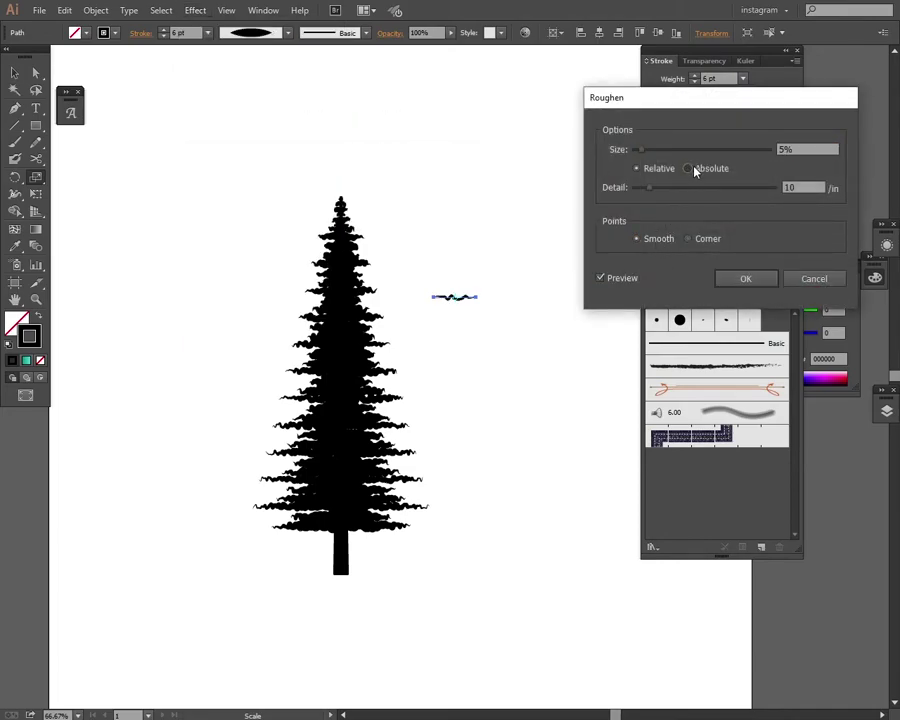
mouse_move(660, 149)
mouse_down()
mouse_move(645, 149)
mouse_move(675, 191)
mouse_move(697, 187)
mouse_move(645, 150)
mouse_up()
key(Return)
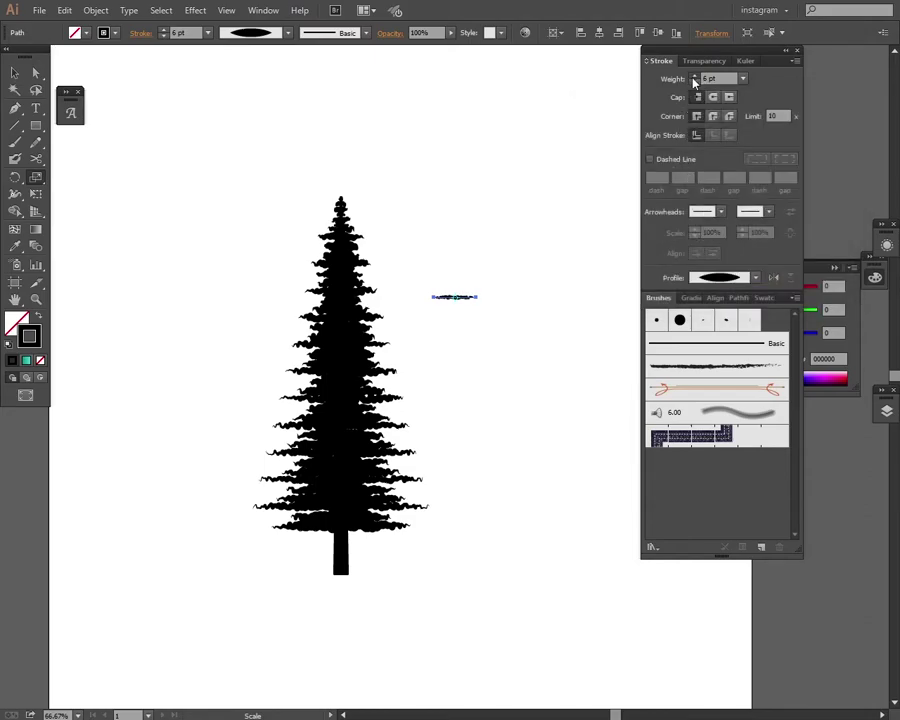
Step: Set the roughened line to 8 pt and stretch it to about twice its width
click(695, 77)
click(695, 77)
click(695, 77)
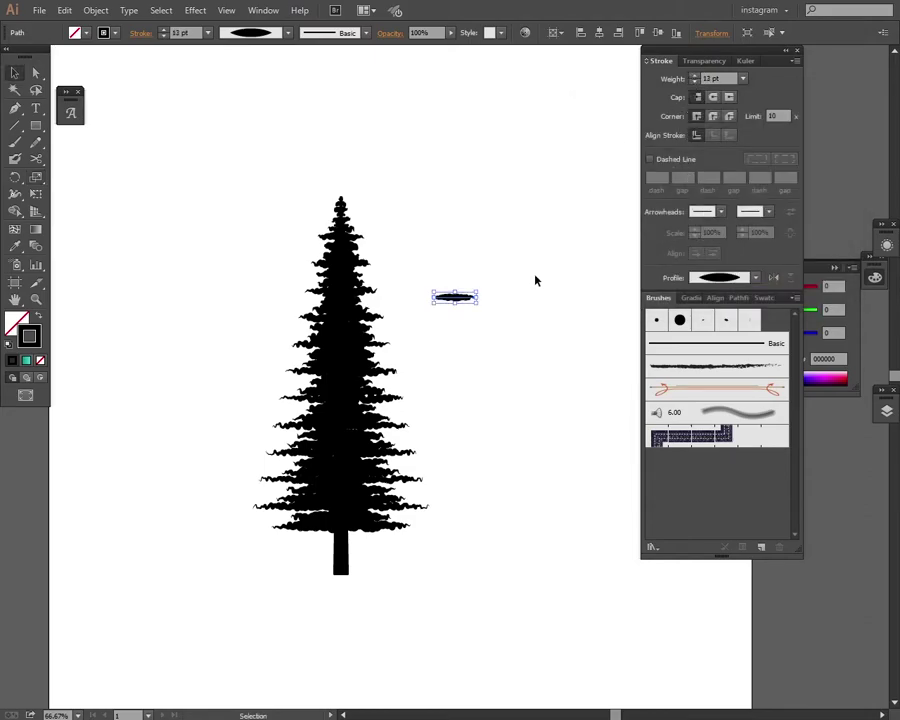
click(490, 299)
click(475, 298)
click(676, 79)
text(8)
key(Return)
drag(478, 297, 504, 310)
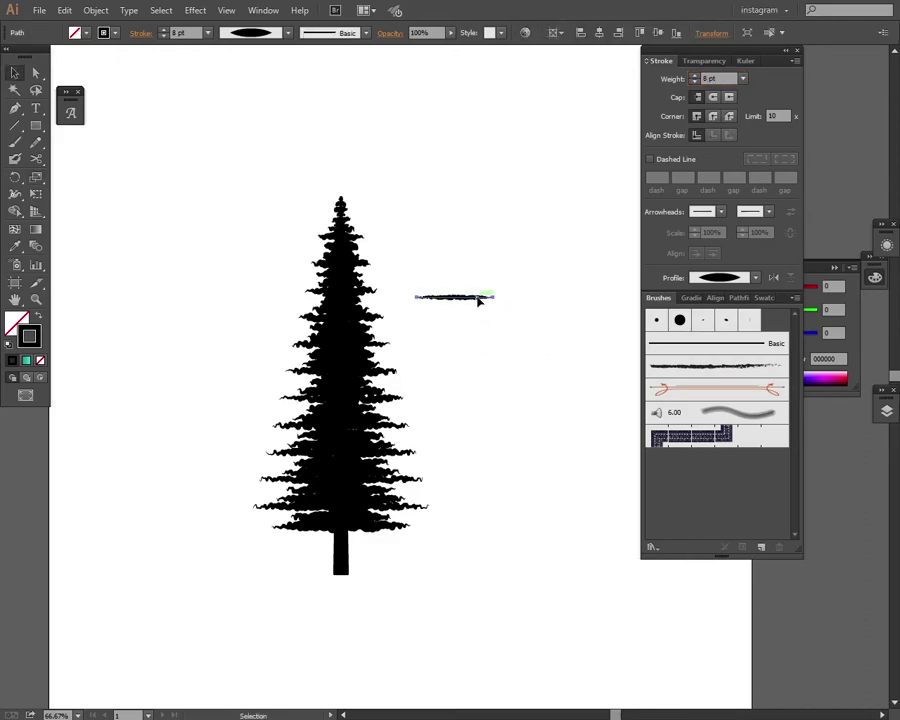
click(478, 299)
Step: Expand the stroke and save it as a new art brush, 75% width, Hue Shift colourization
click(96, 10)
click(130, 176)
mouse_move(482, 298)
mouse_down()
mouse_move(528, 326)
mouse_move(670, 478)
mouse_up()
click(410, 386)
key(Return)
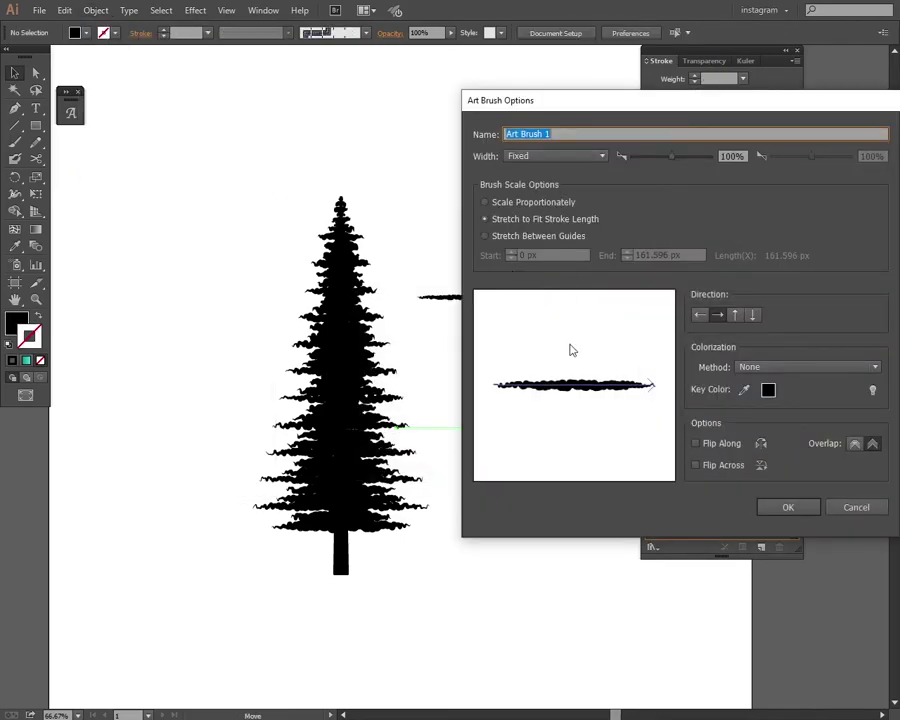
click(730, 153)
text(75)
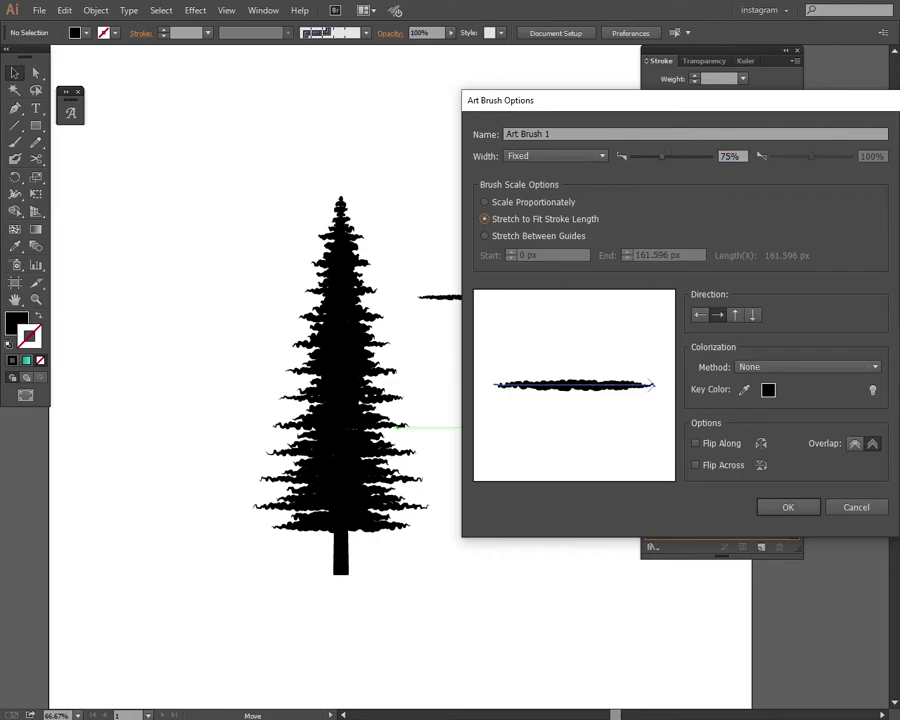
click(810, 367)
click(760, 425)
click(788, 507)
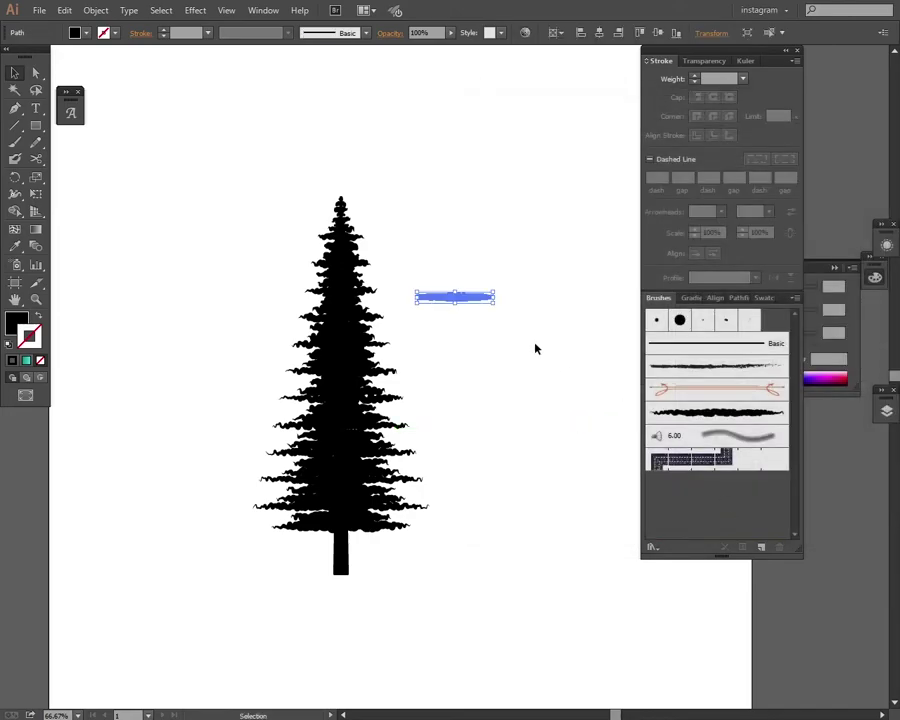
Step: Paint test strokes with the new brush beside the tree, then undo them
click(488, 311)
key(b)
mouse_move(450, 389)
mouse_down()
mouse_move(532, 350)
mouse_move(563, 380)
mouse_up()
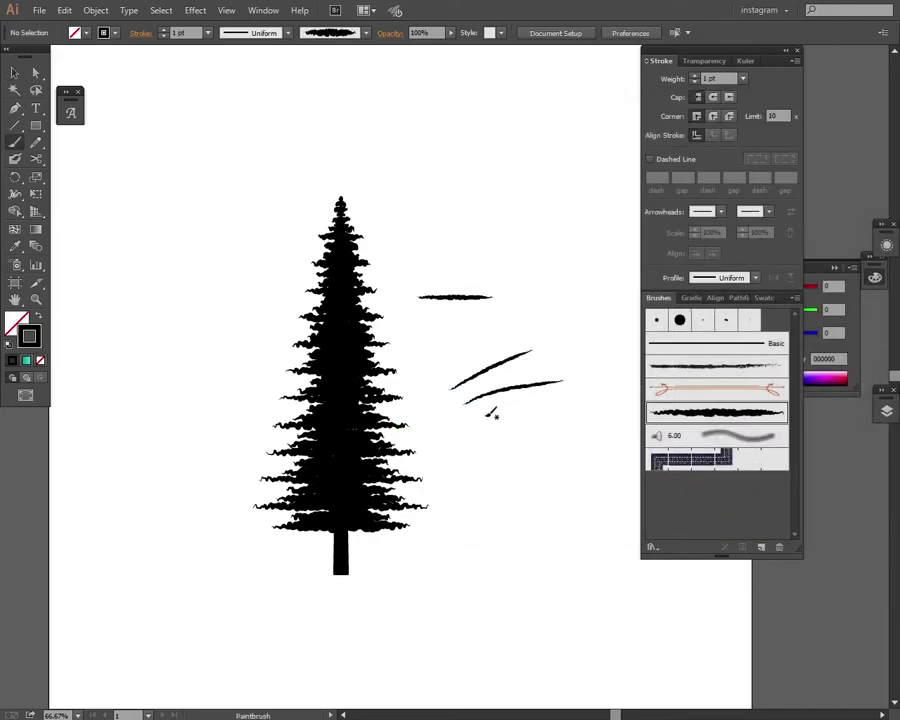
drag(472, 448, 540, 418)
key(ctrl+z)
key(ctrl+z)
key(ctrl+z)
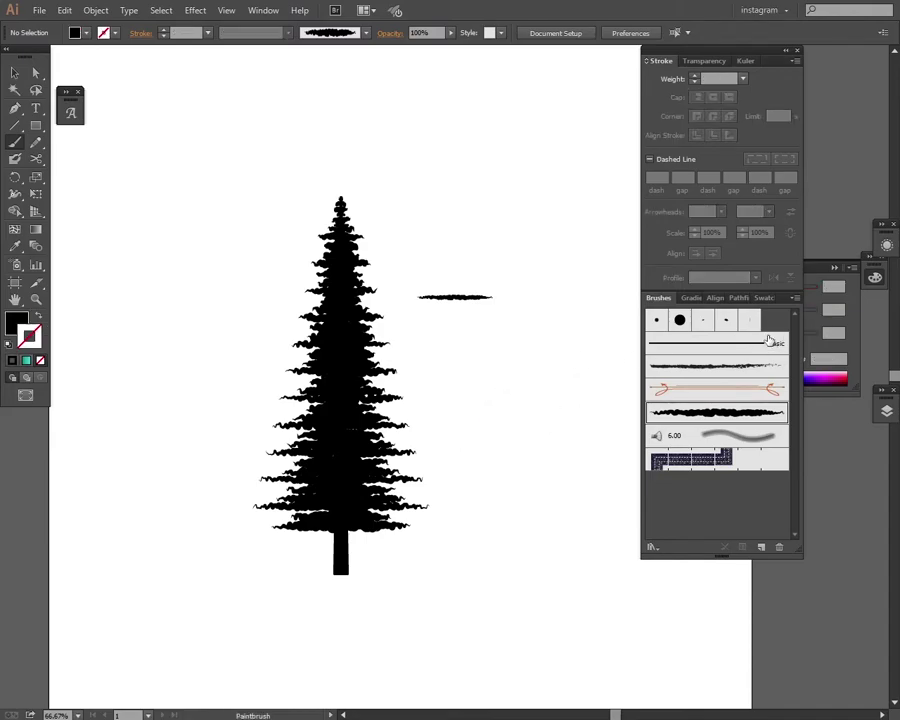
click(25, 332)
Step: Set the stroke to white and paint a 0.5 pt brush stroke near the treetop
click(37, 318)
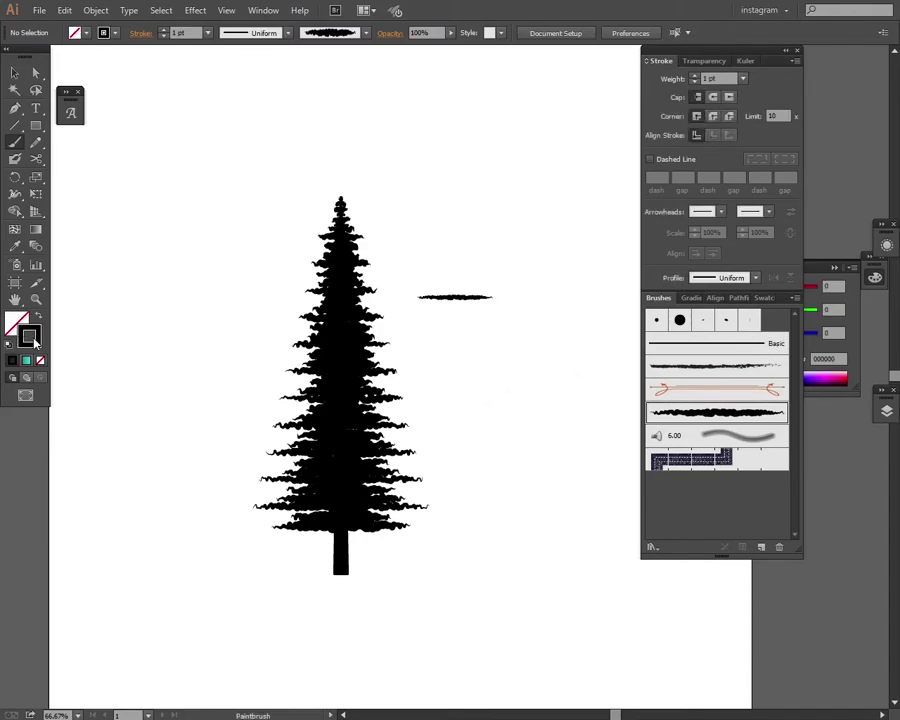
double_click(29, 337)
click(506, 322)
click(810, 320)
drag(220, 154, 552, 566)
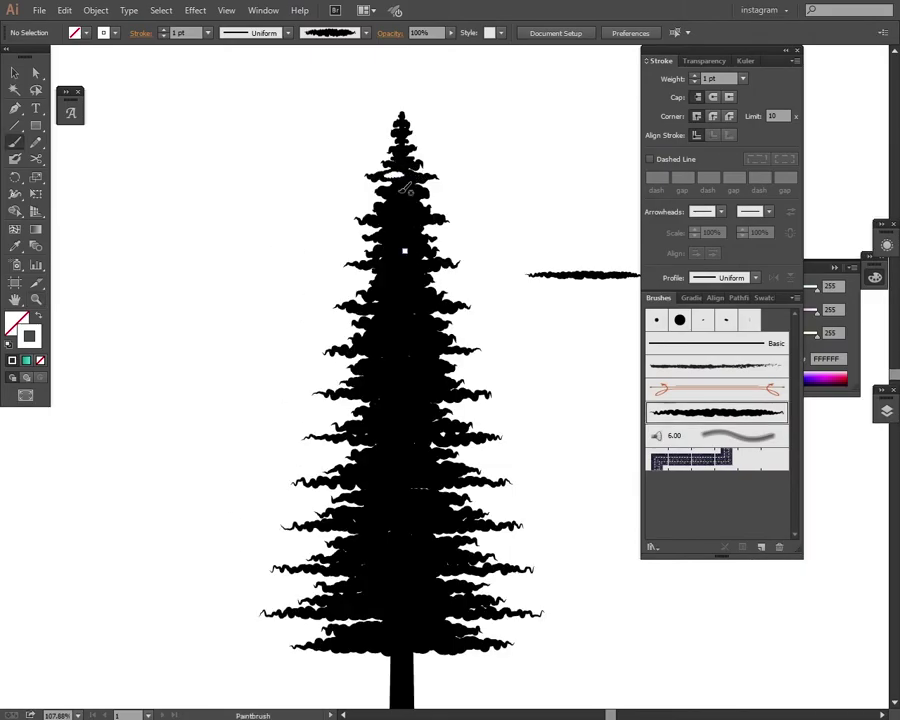
drag(382, 178, 410, 176)
text(v)
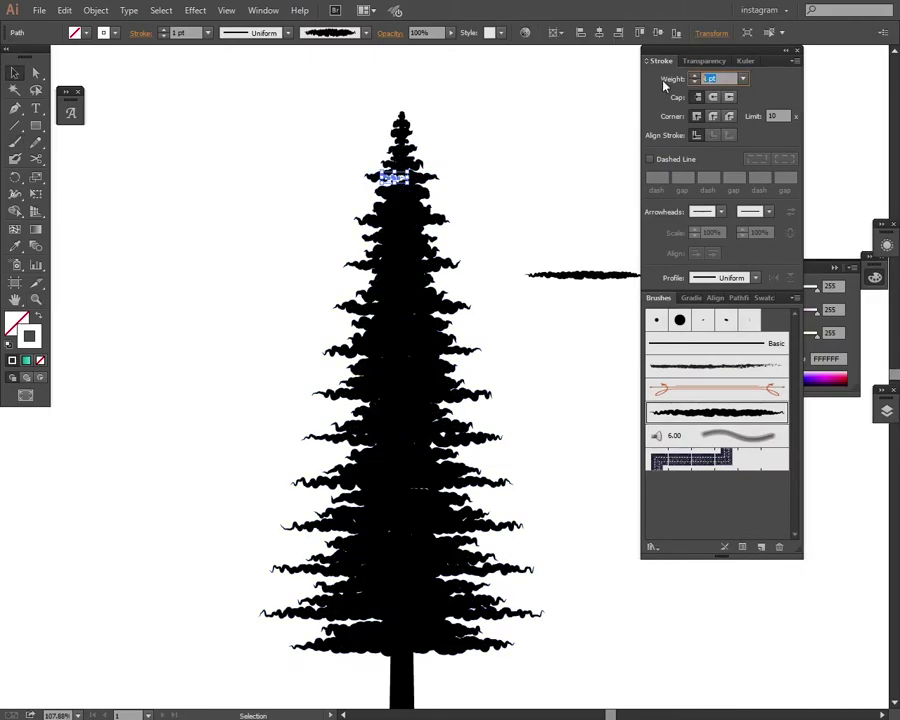
text(0.5)
key(Return)
Step: Paint white highlight strokes across two more upper branches
click(484, 226)
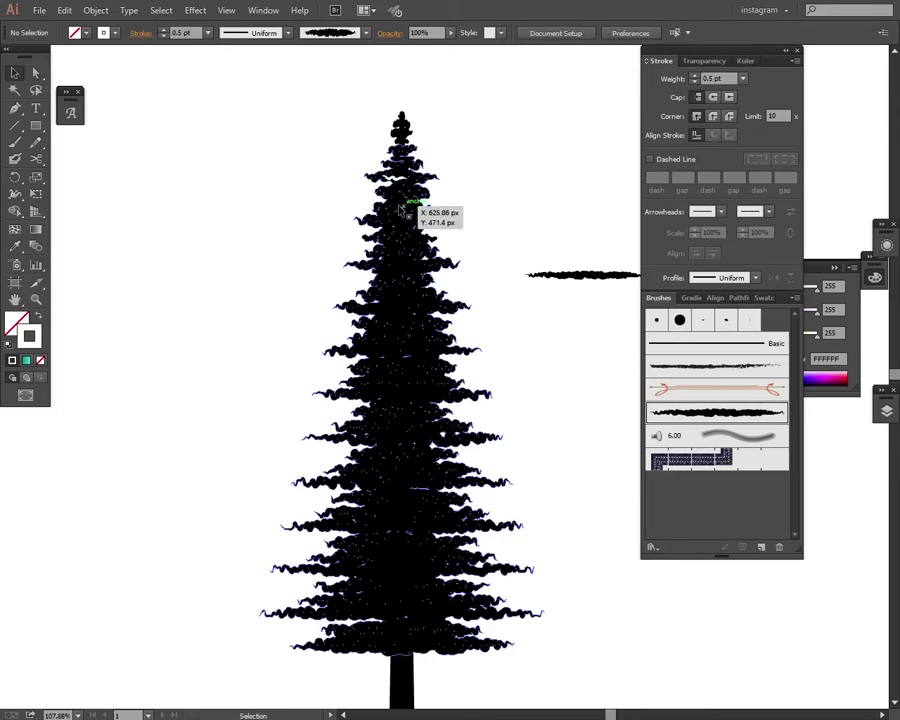
key(b)
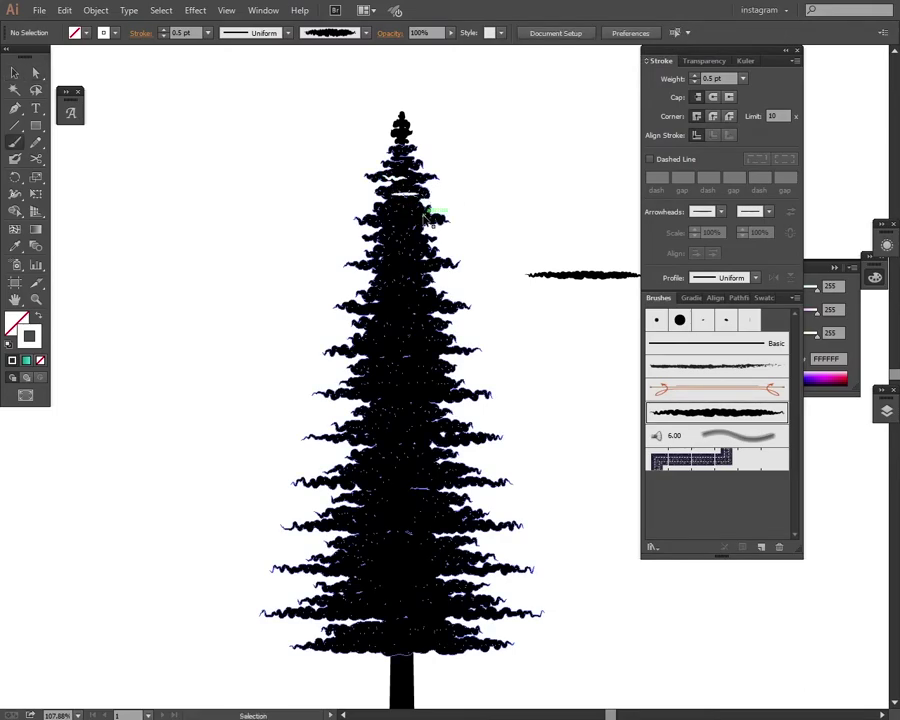
mouse_move(430, 212)
mouse_down()
mouse_move(400, 216)
mouse_move(417, 195)
mouse_up()
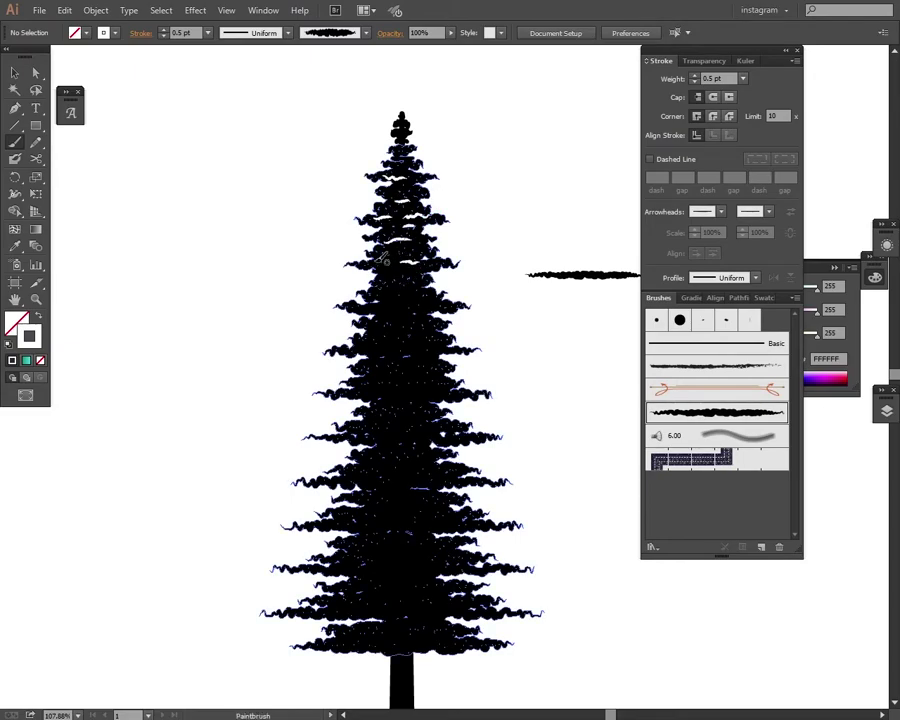
drag(378, 291, 428, 290)
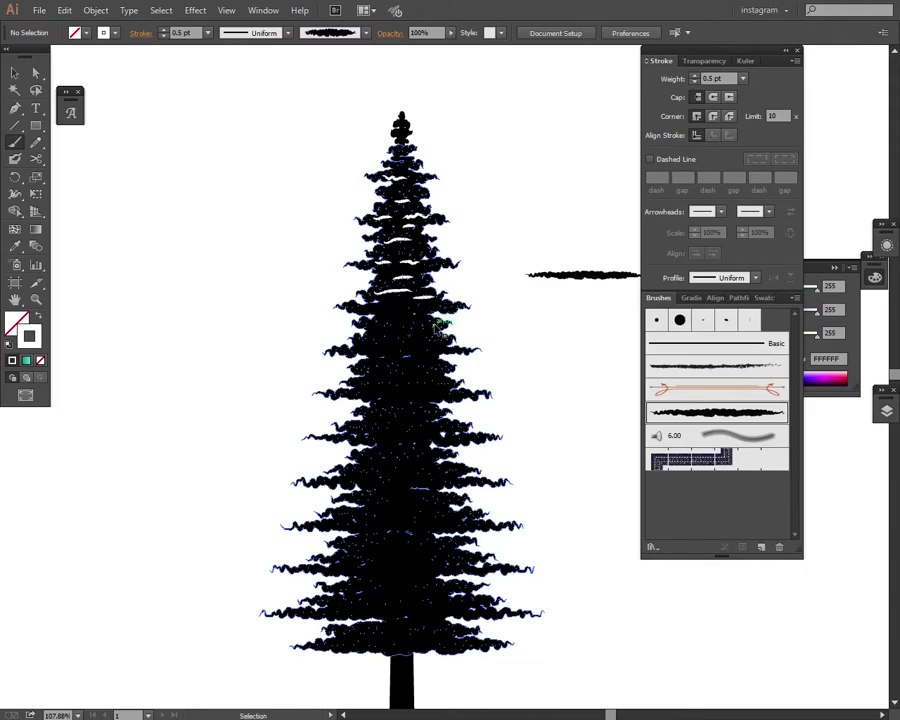
key(a)
click(572, 276)
Step: Return to the Paintbrush and zoom in closer on the pine's branches
click(527, 326)
key(b)
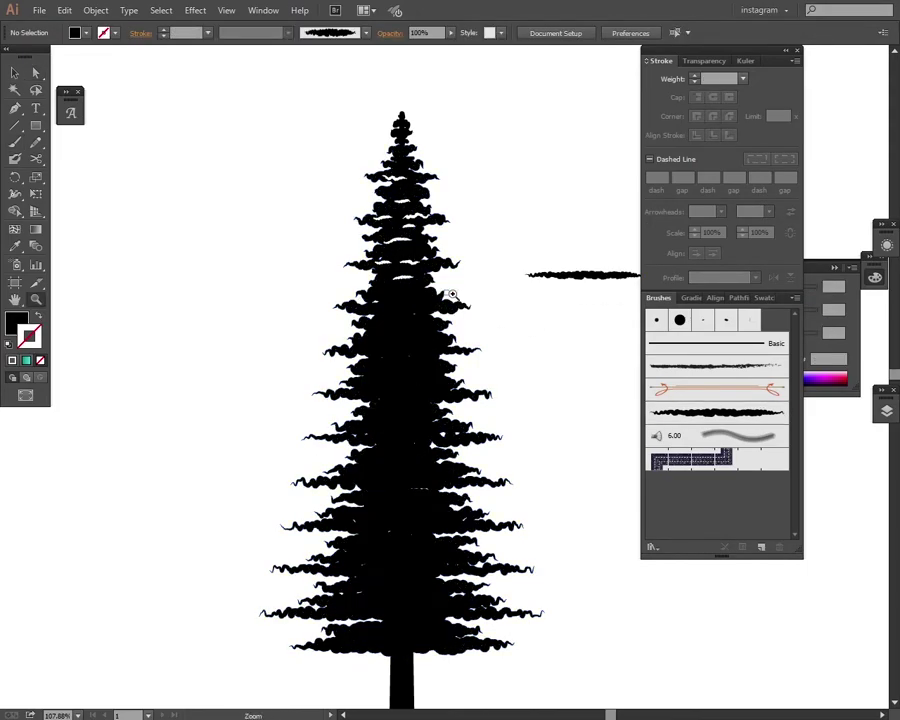
key(ctrl+plus)
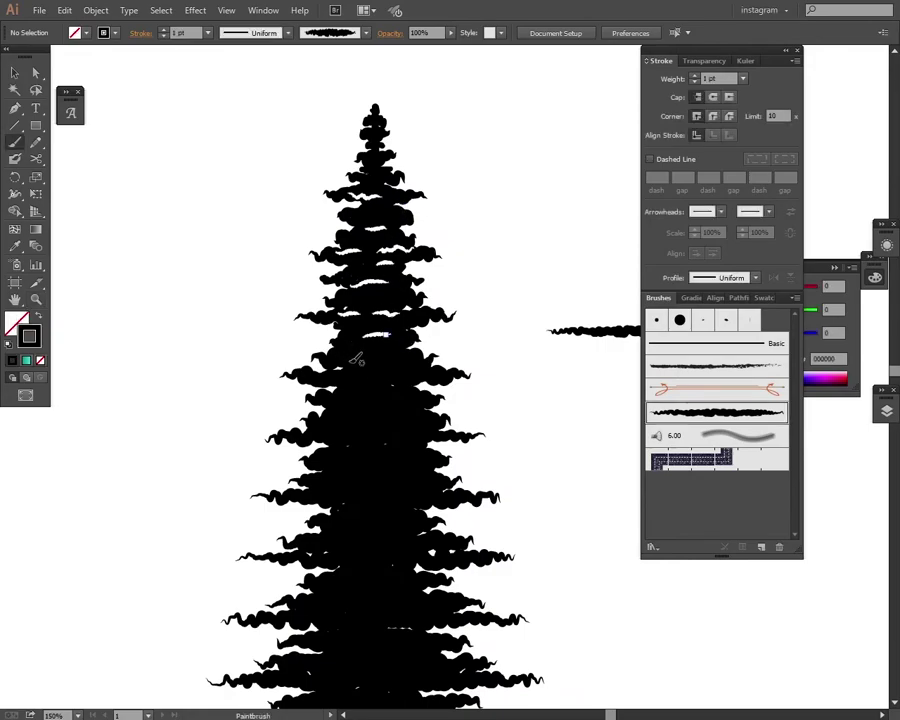
ctrl+click(343, 354)
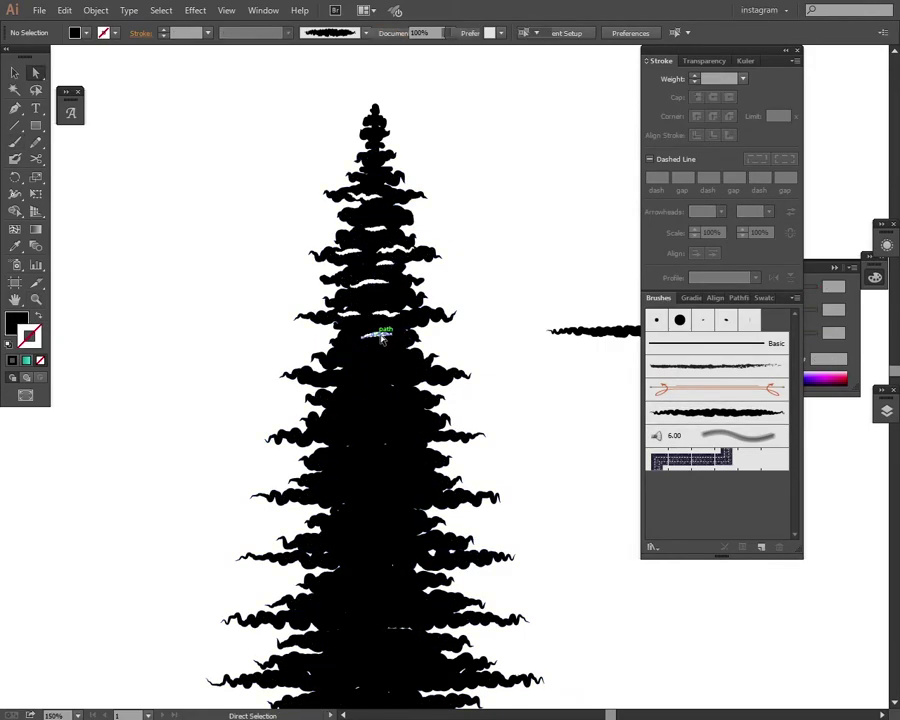
ctrl+click(352, 356)
key(ctrl+shift+a)
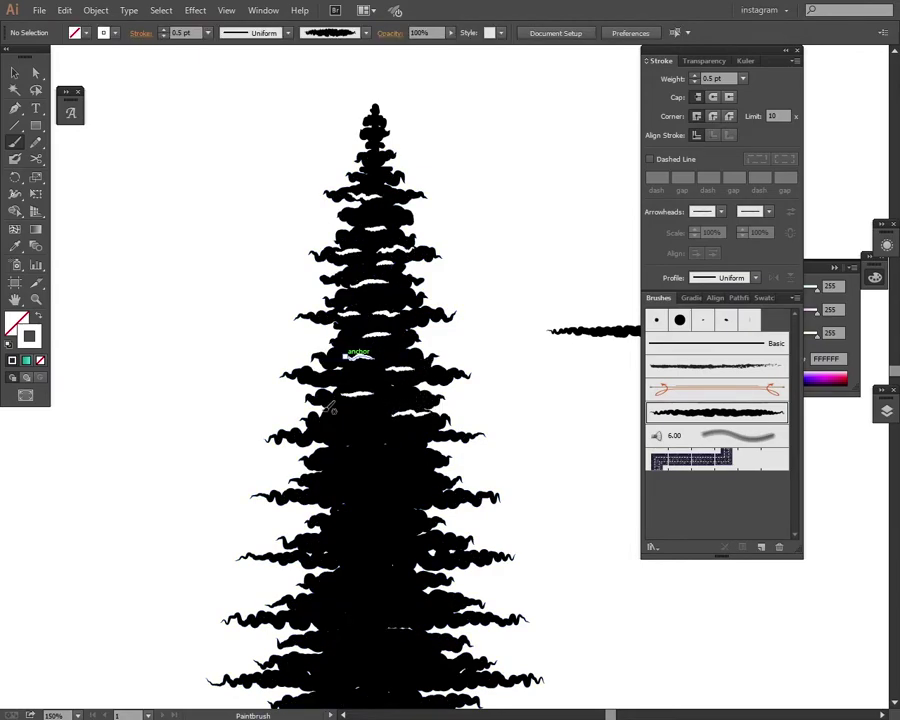
key(ctrl+a)
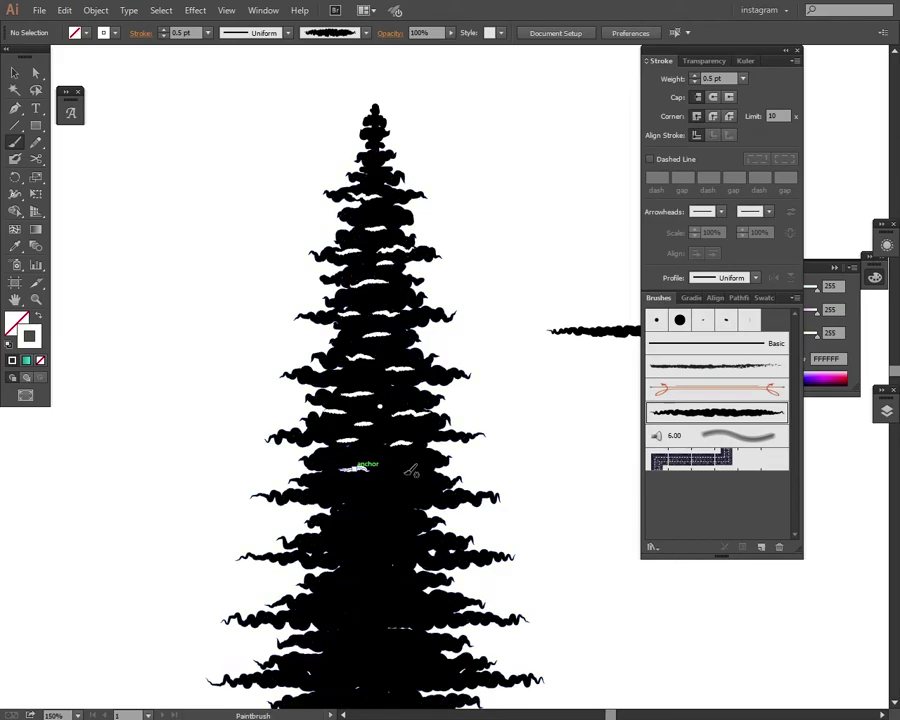
Step: Paint 0.5 pt white highlights across the middle and lower branches, then view the whole artboard
scroll(430, 478, down, 5)
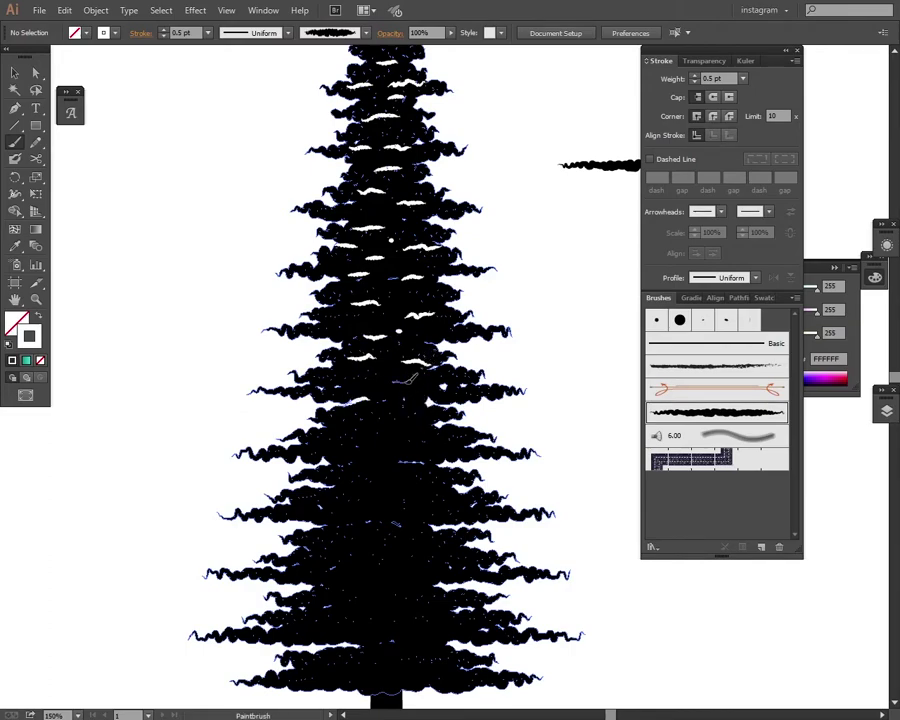
key(ctrl+shift+a)
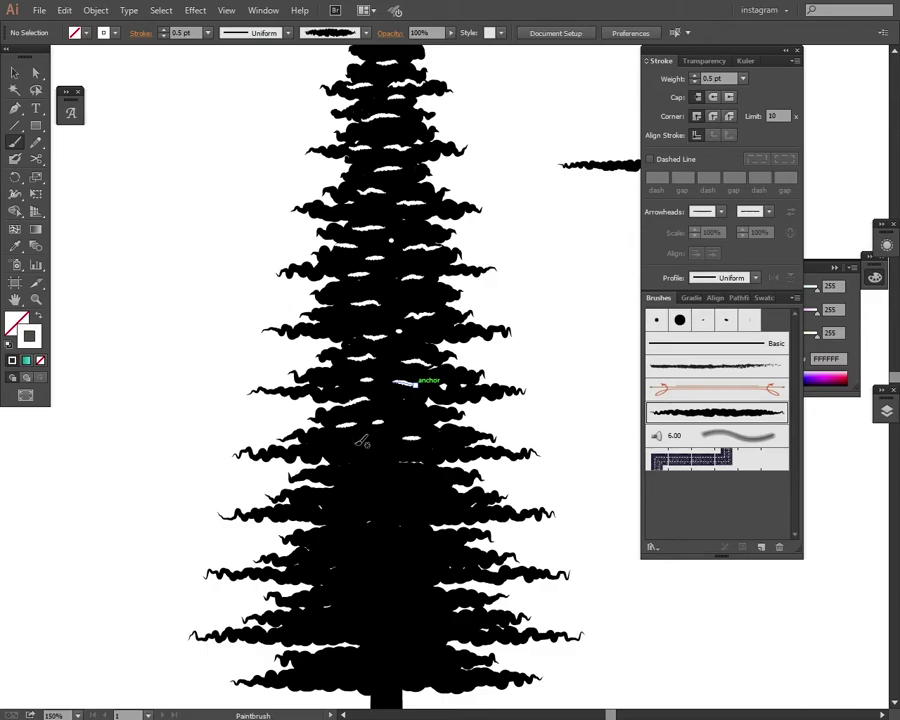
drag(418, 474, 410, 490)
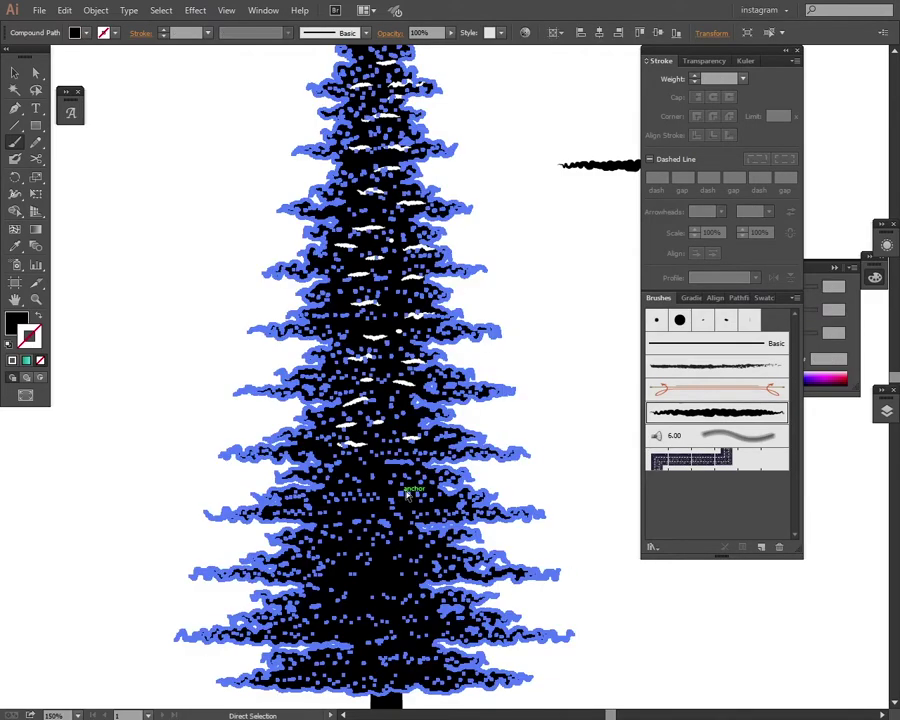
click(418, 464)
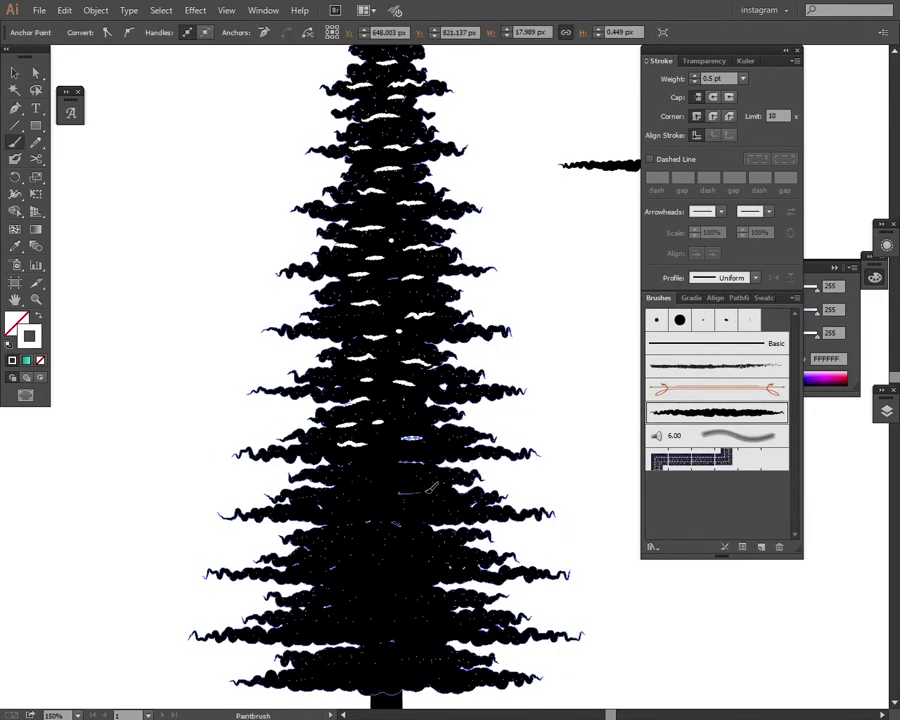
drag(348, 472, 352, 470)
key(ctrl+shift+a)
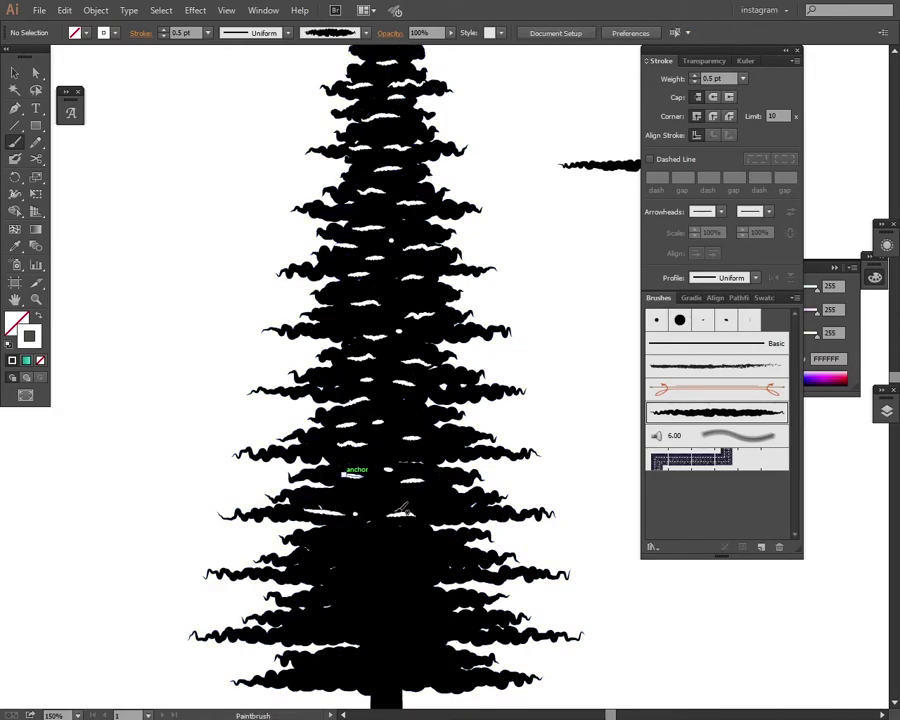
key(ctrl+a)
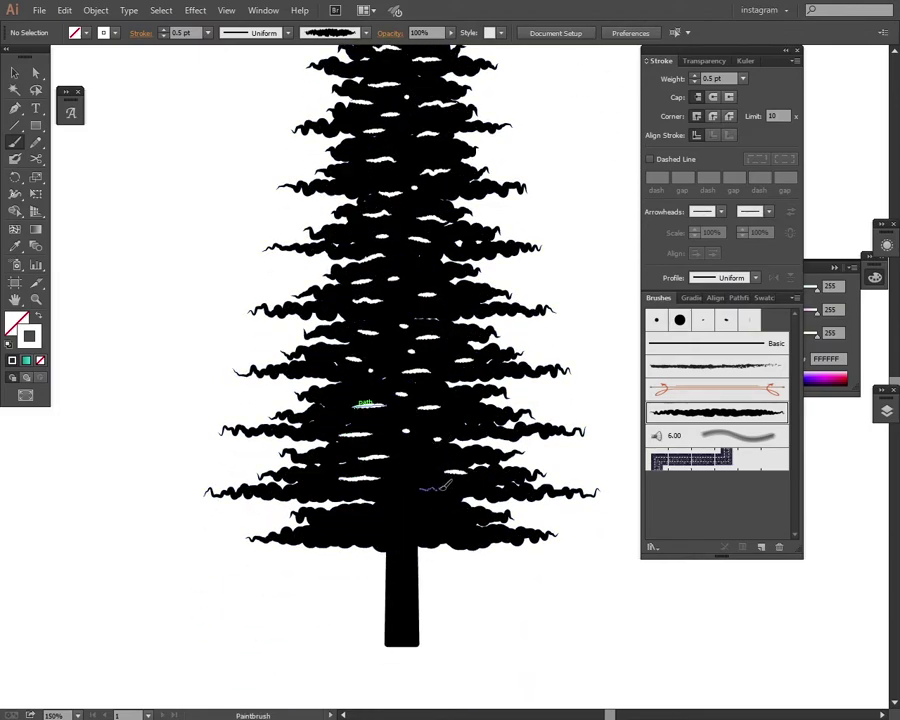
drag(383, 516, 463, 523)
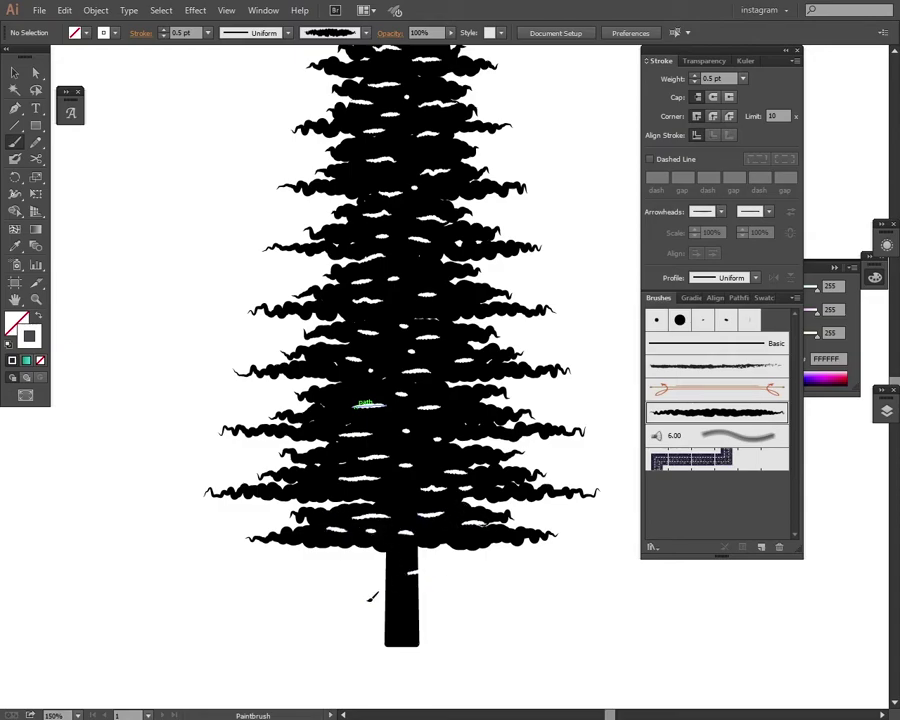
key(ctrl+0)
Step: Select all white snow strokes with the same appearance and zoom in on the tree
key(v)
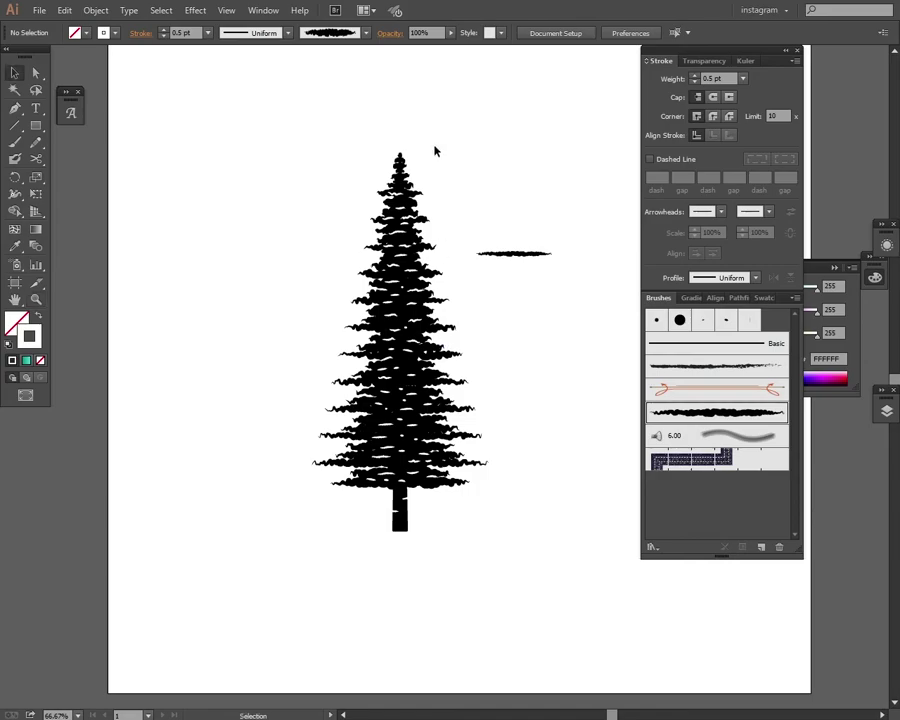
click(400, 200)
click(161, 10)
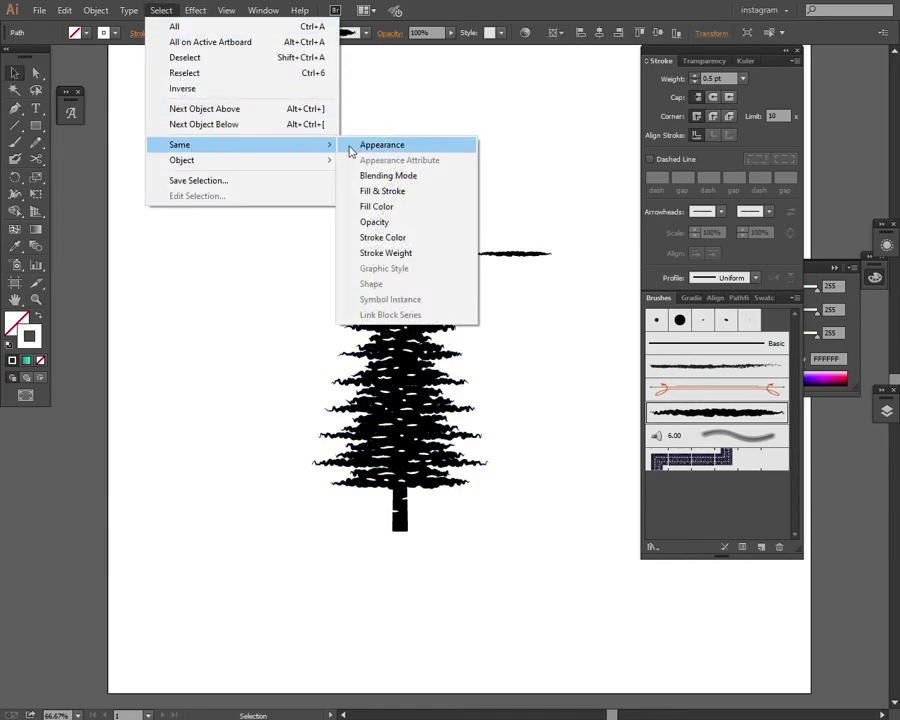
click(350, 144)
key(z)
click(437, 400)
click(438, 360)
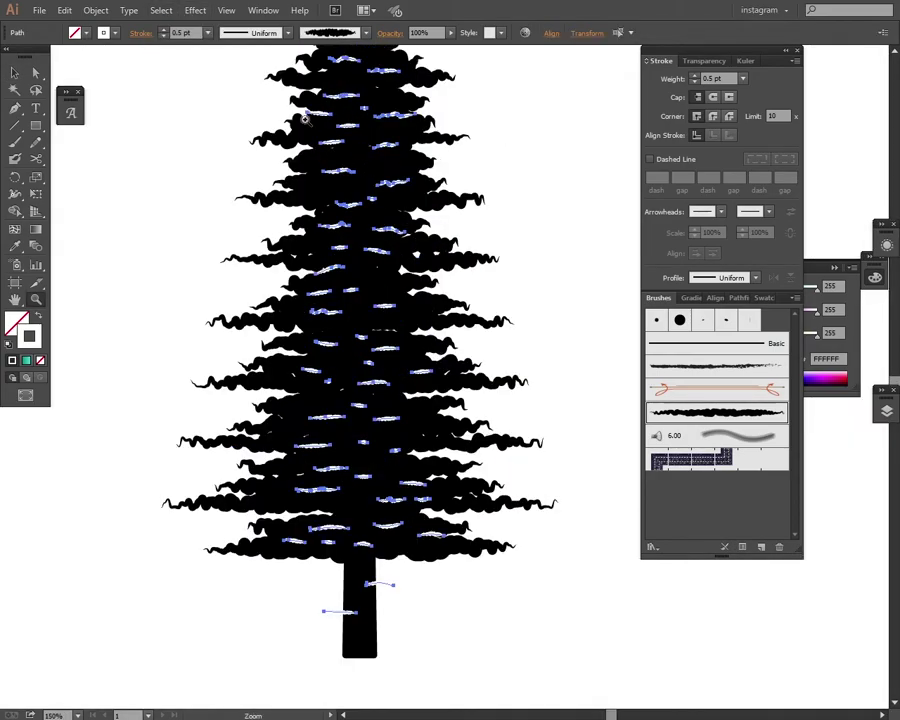
Step: Apply Roughen to the selected white snow strokes
click(195, 10)
click(222, 24)
key(a)
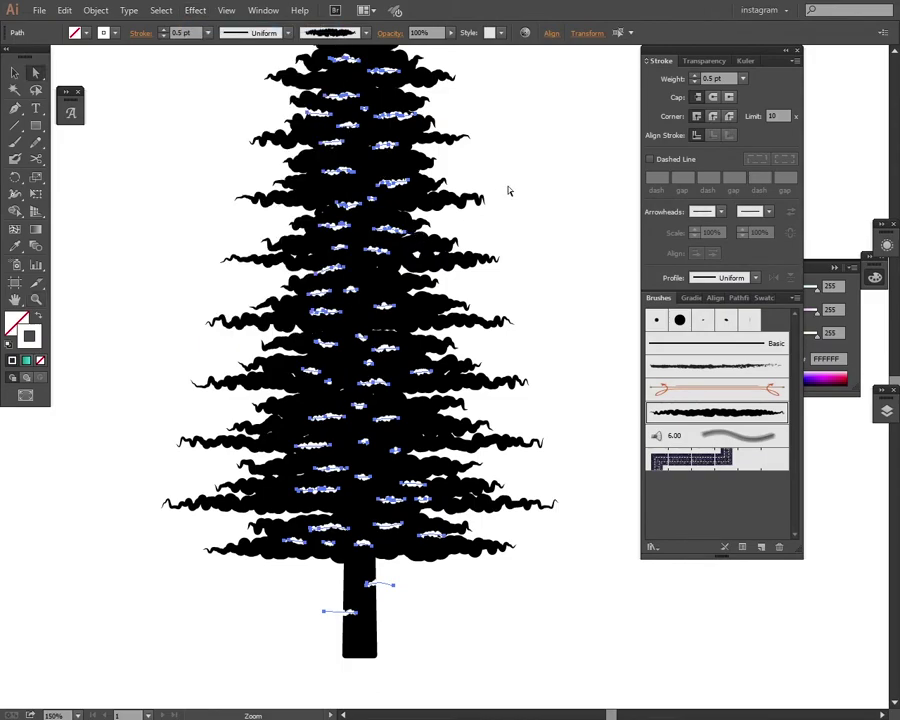
click(532, 270)
key(ctrl+minus)
key(z)
Step: Hide the artboard outline with View > Hide Artboards
alt+click(444, 324)
click(226, 10)
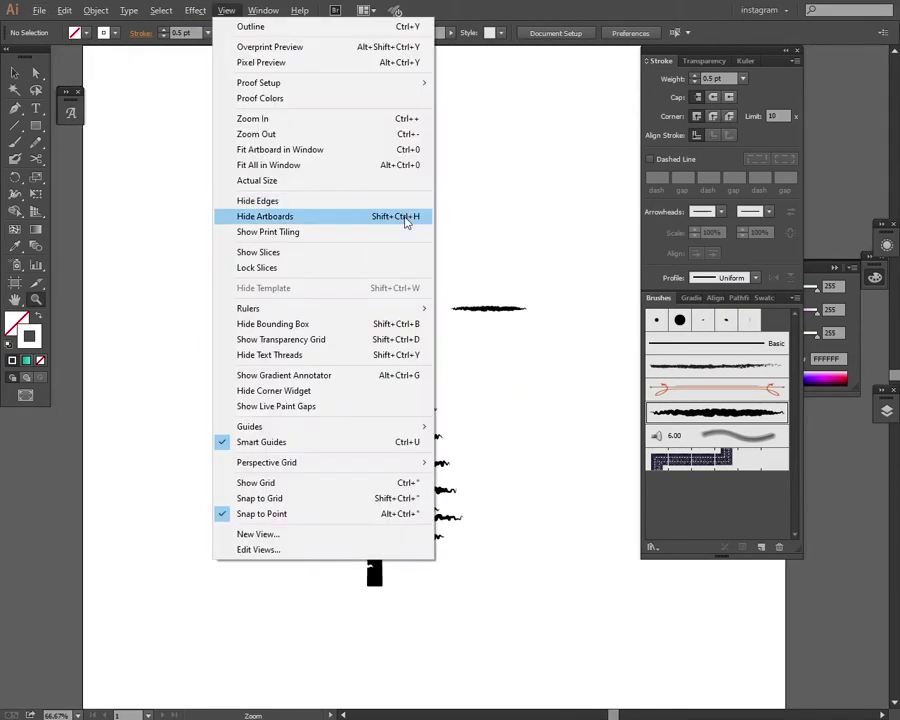
click(405, 222)
click(424, 194)
Step: Marquee-select the whole tree, including the snow brush stroke
scroll(410, 220, down, 3)
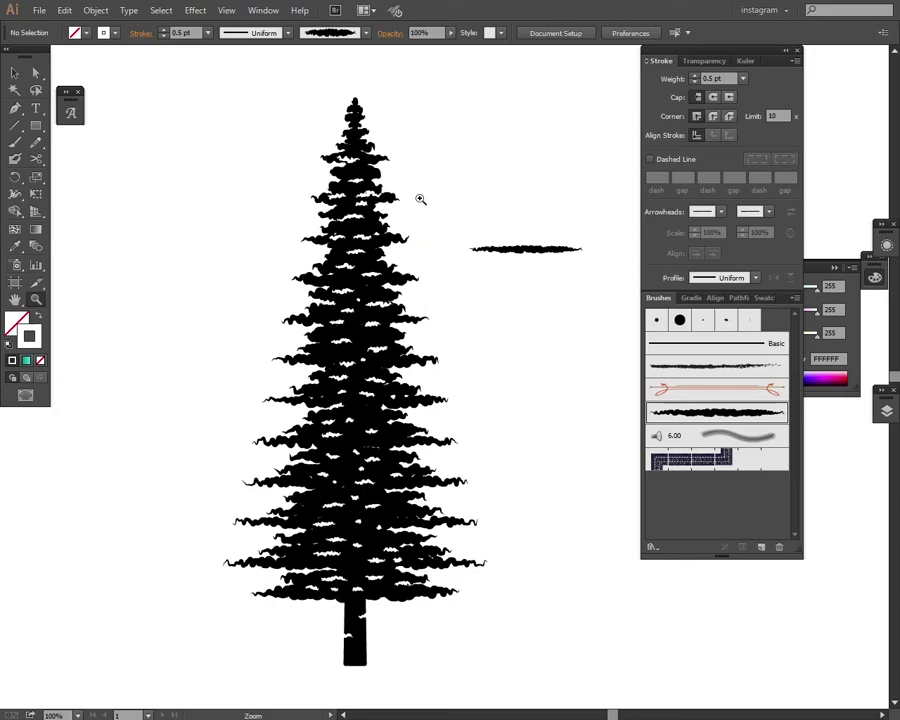
key(v)
drag(420, 104, 357, 650)
click(382, 639)
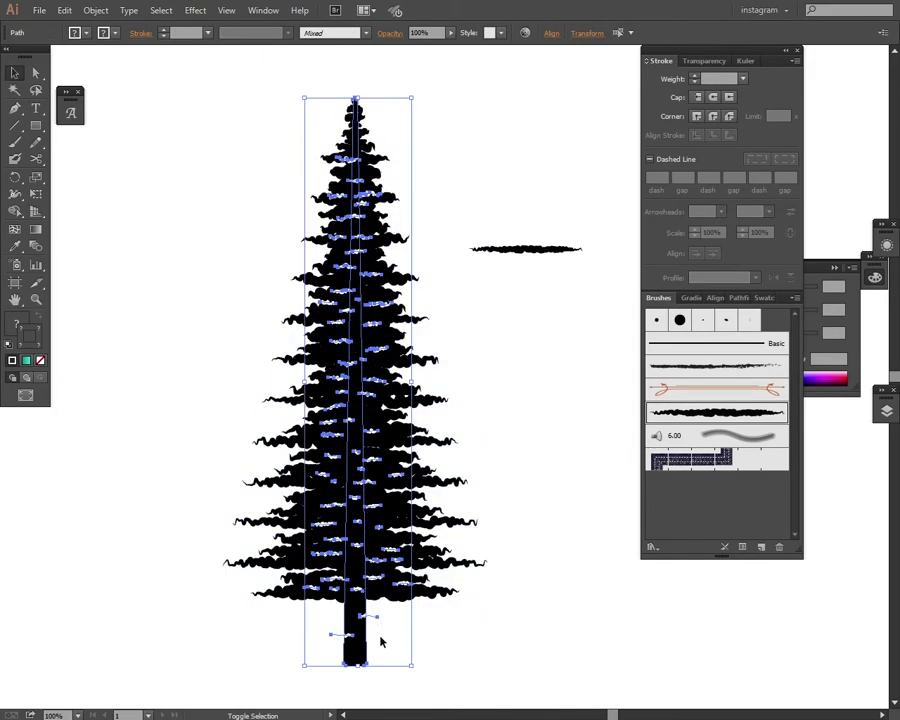
click(382, 654)
click(96, 10)
Step: Expand the brushed snow strokes into solid filled shapes
click(140, 175)
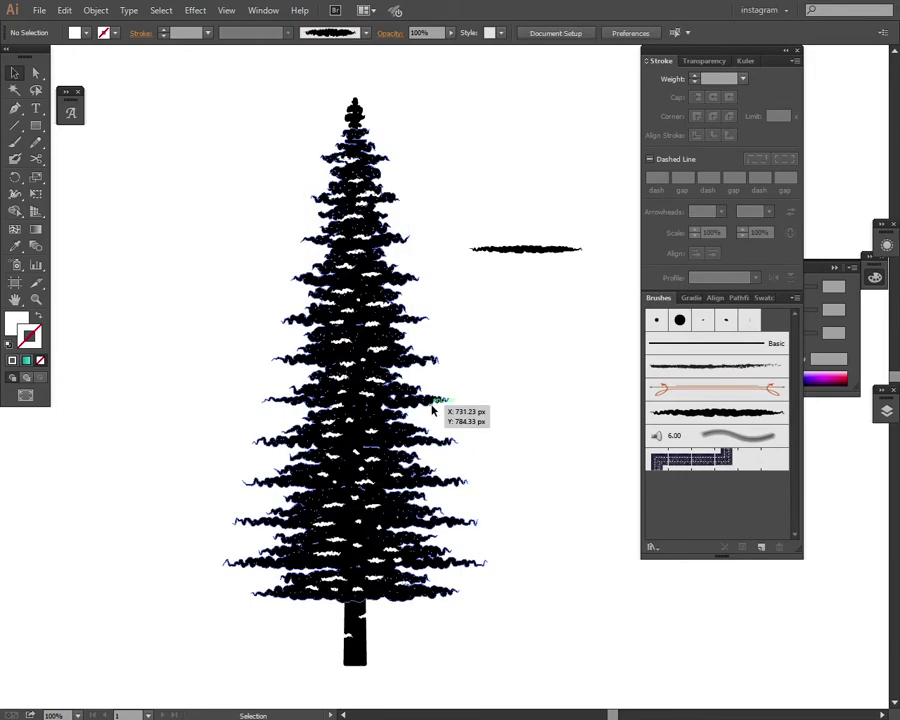
drag(436, 420, 438, 438)
shift+click(374, 646)
click(104, 13)
mouse_move(64, 10)
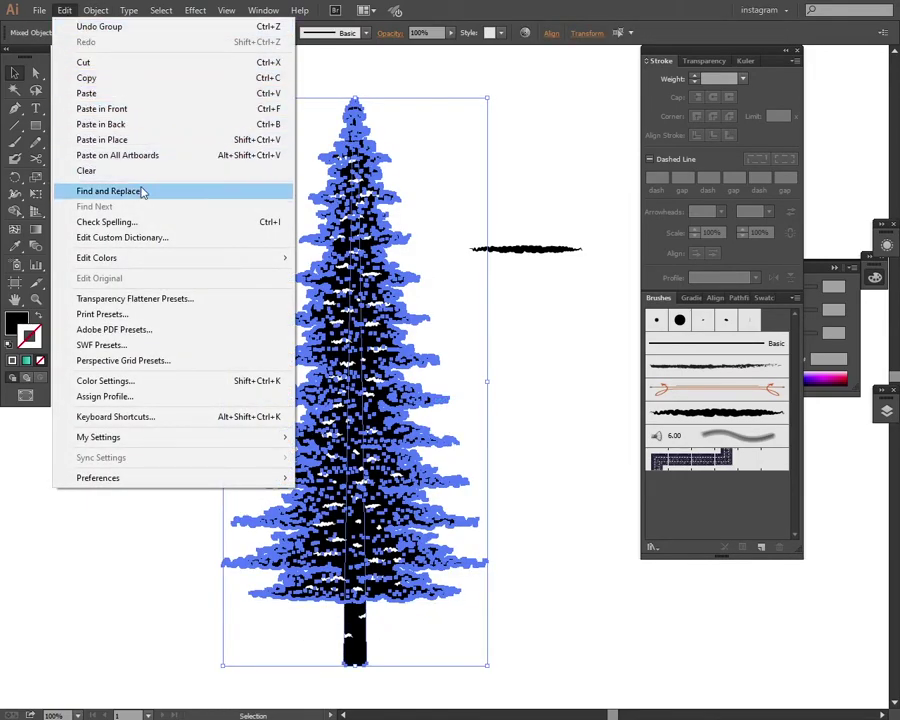
click(296, 196)
click(472, 408)
Step: Show the Pathfinder panel and select the group of snow marks
click(428, 553)
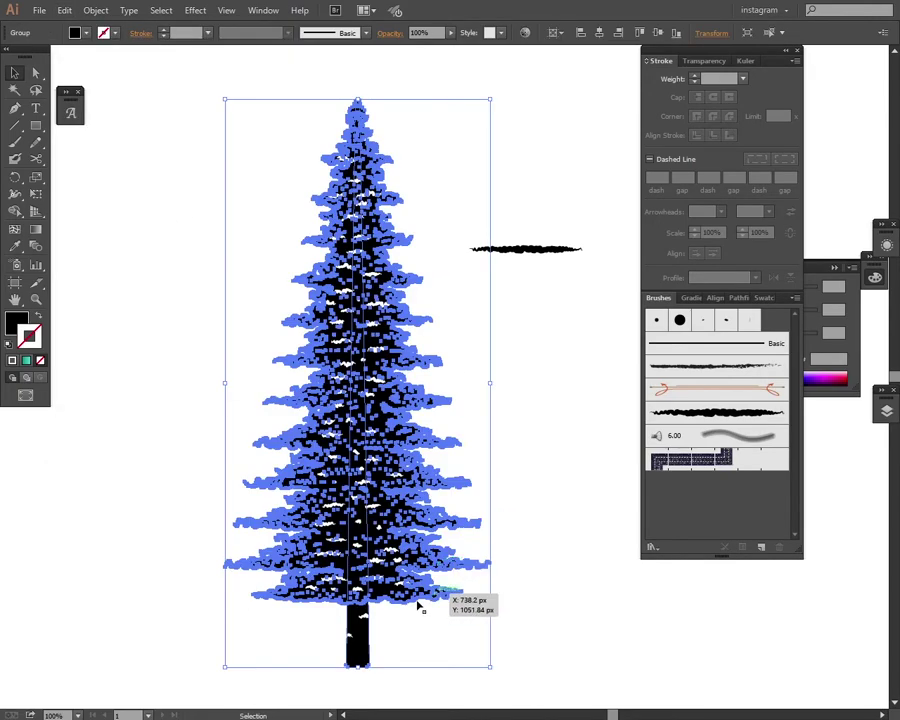
click(740, 300)
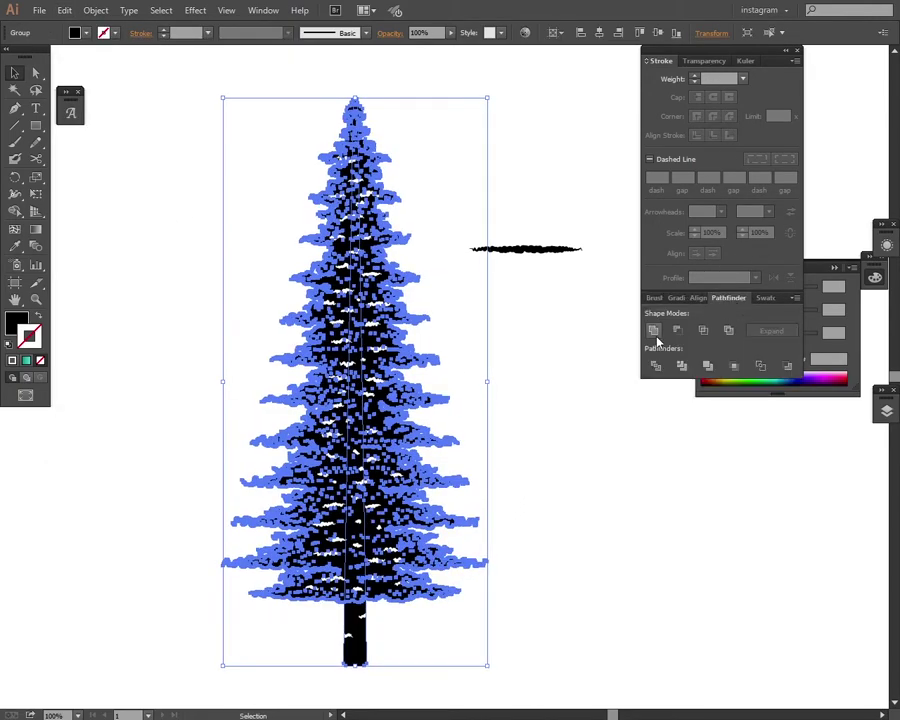
click(524, 329)
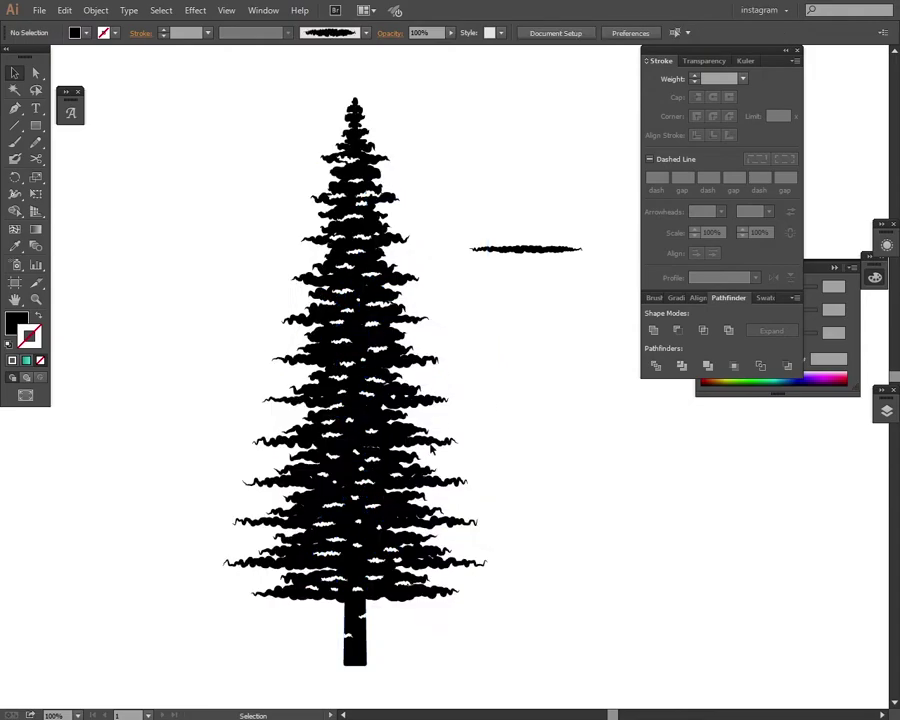
click(373, 513)
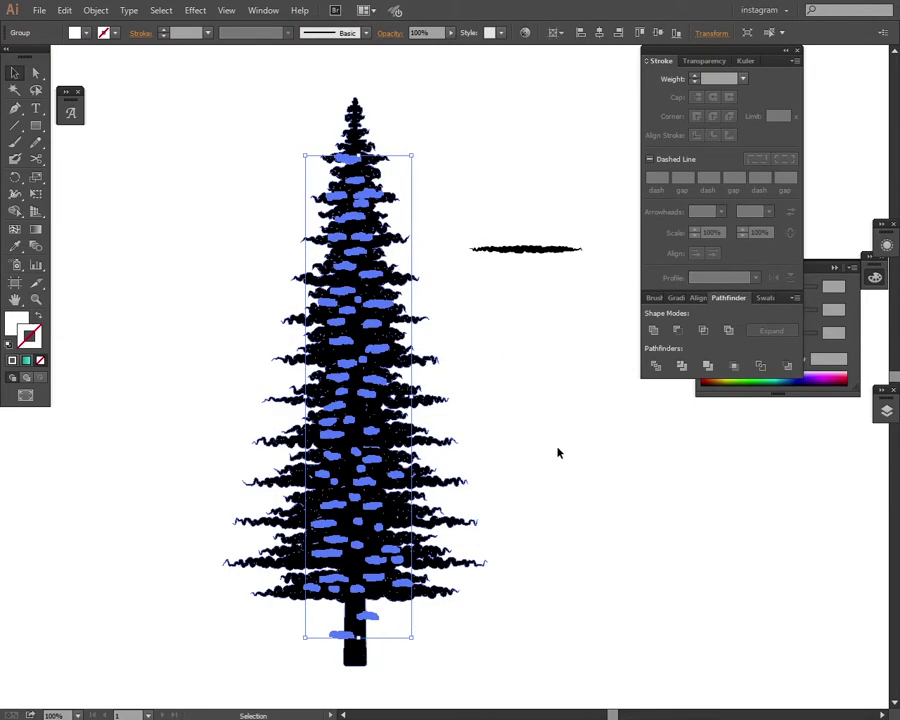
Step: Merge all the tree artwork with Pathfinder and inspect its parts in isolation mode
key(ctrl+a)
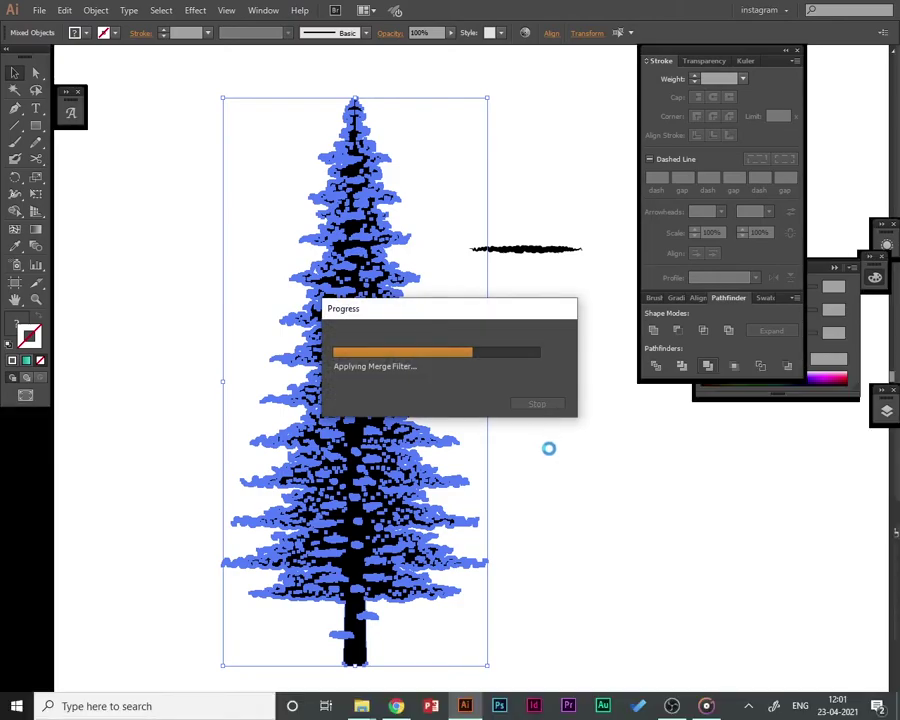
click(508, 494)
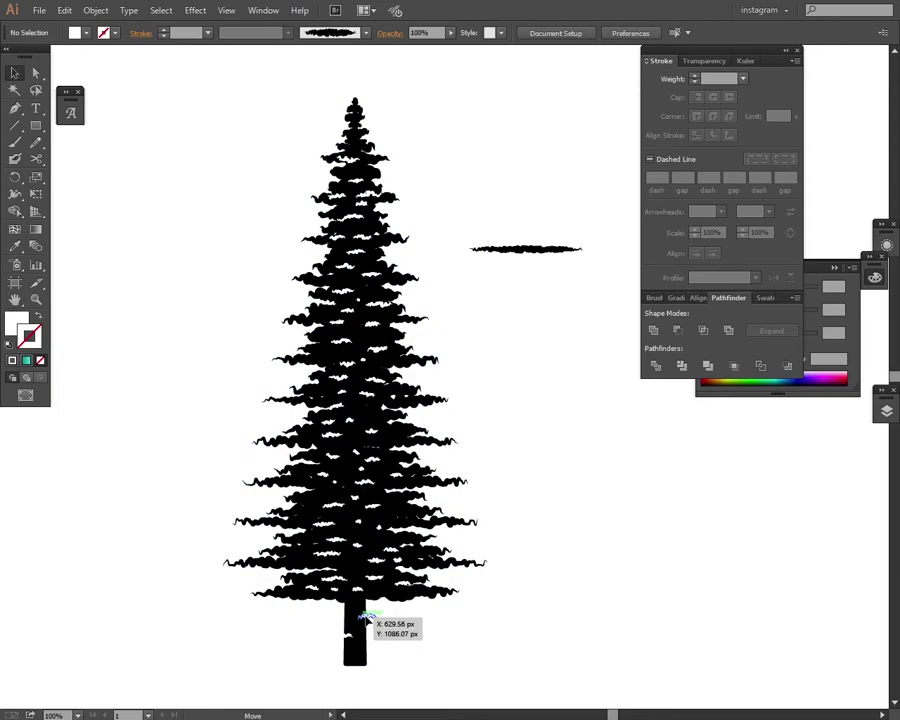
double_click(386, 627)
click(369, 622)
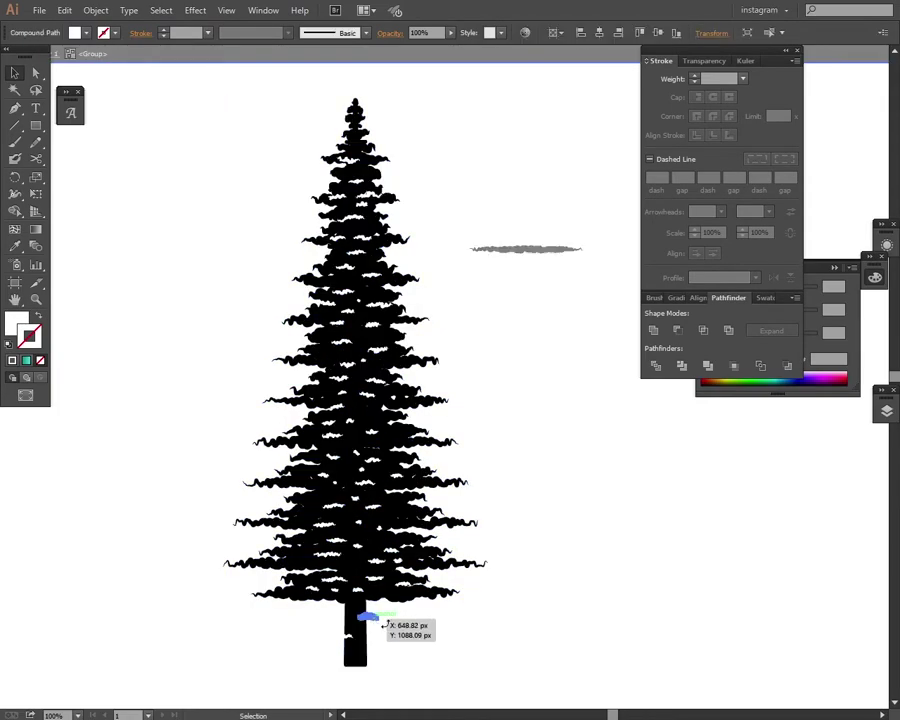
click(362, 646)
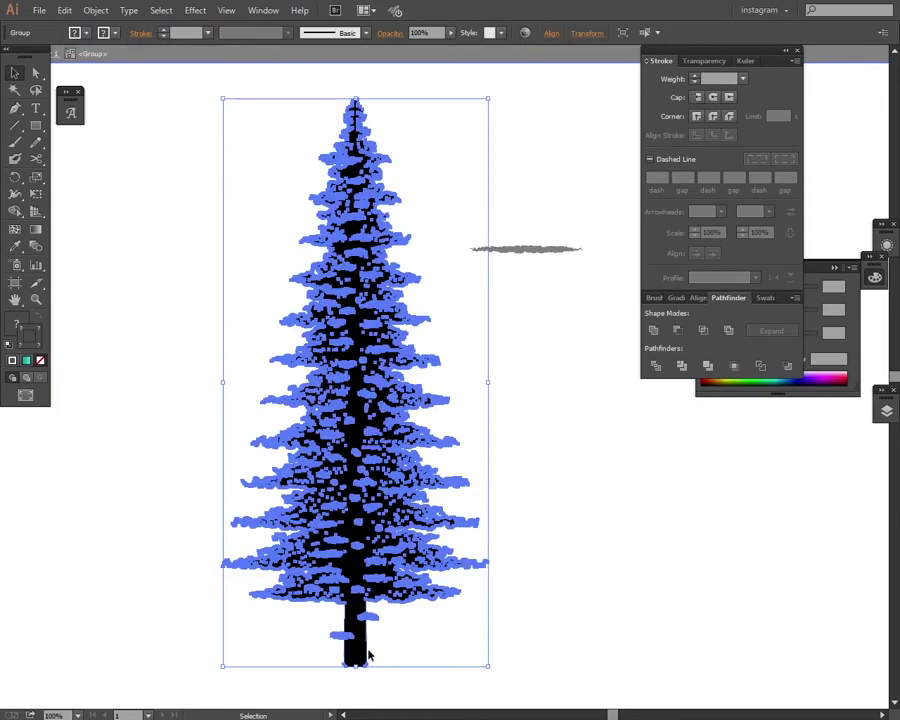
click(420, 400)
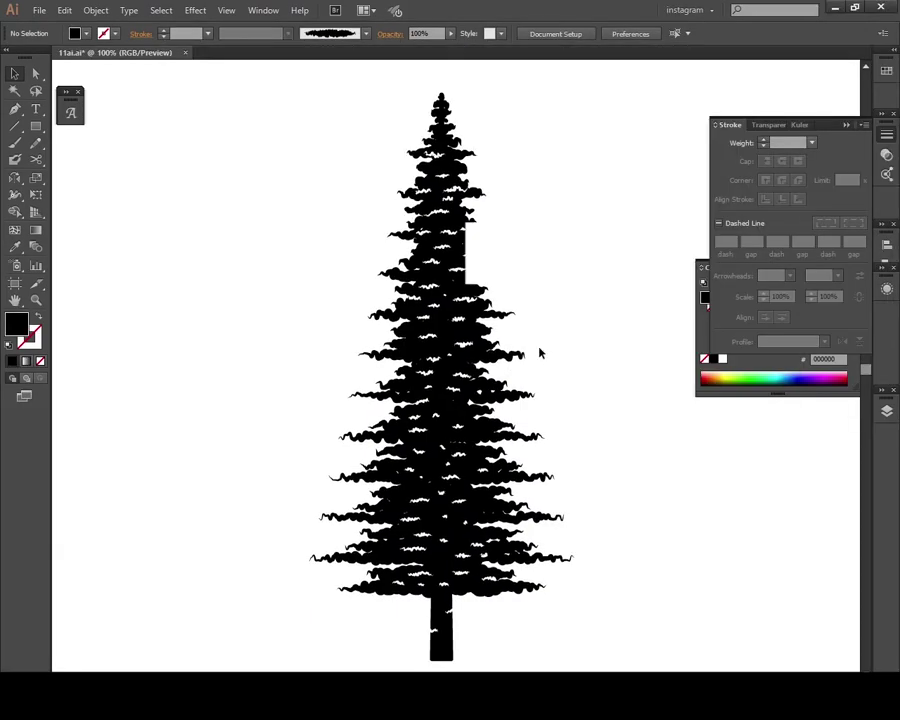
Step: Zoom to 50%, then enlarge the tree and move it toward the left
key(z)
alt+click(474, 364)
alt+click(474, 364)
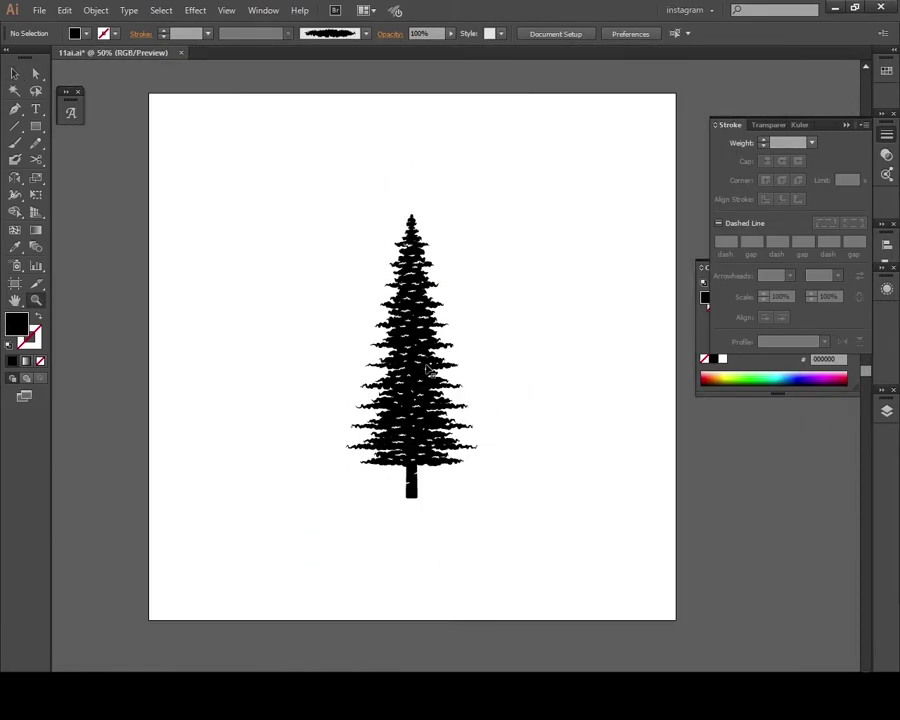
key(v)
drag(429, 433, 424, 478)
drag(476, 246, 528, 134)
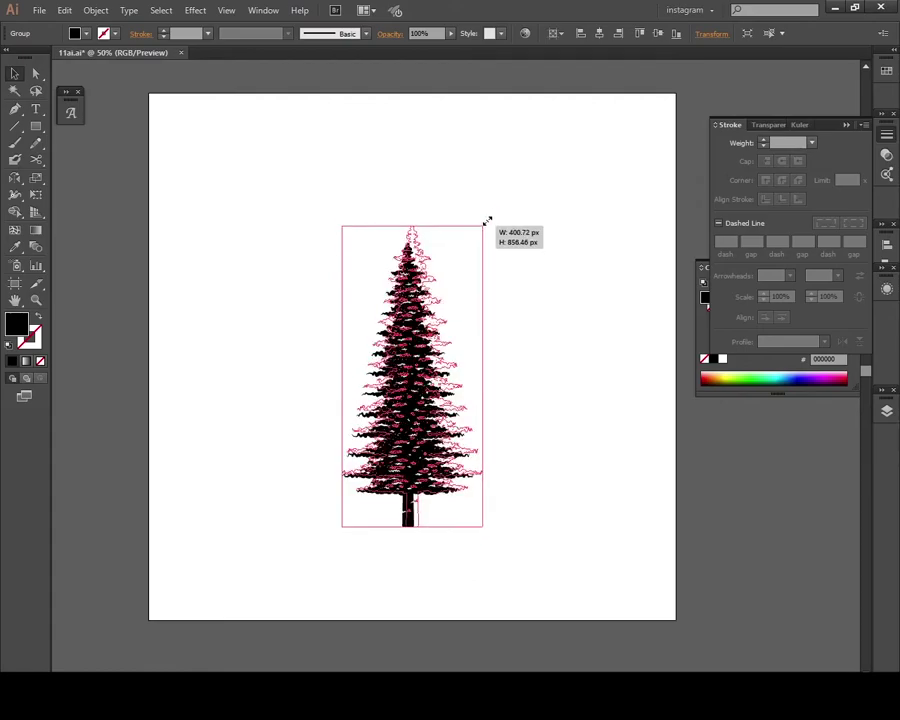
mouse_move(426, 330)
mouse_down()
mouse_move(313, 330)
mouse_move(449, 261)
mouse_up()
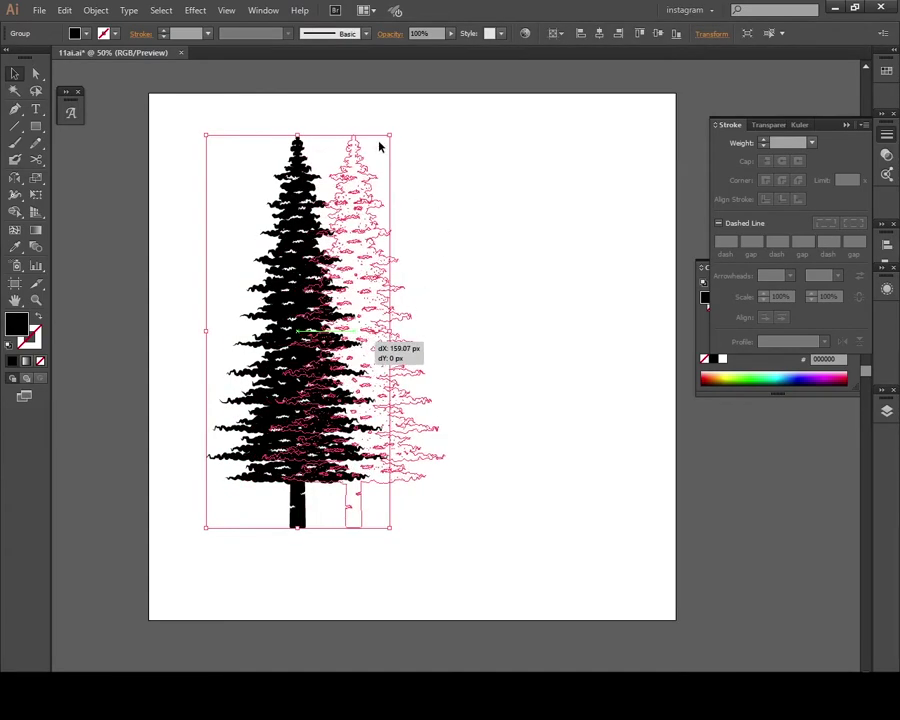
Step: Alt-drag four progressively smaller copies of the tree to the right, forming a row of five
drag(390, 138, 390, 141)
mouse_move(446, 137)
mouse_down()
mouse_move(428, 152)
mouse_move(438, 156)
mouse_up()
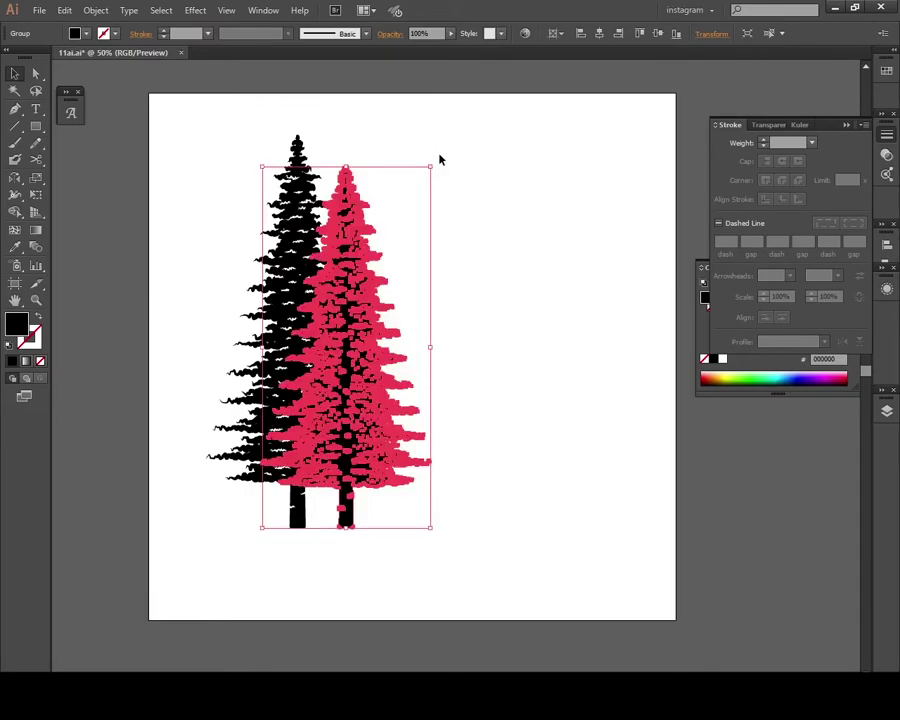
drag(392, 258, 447, 259)
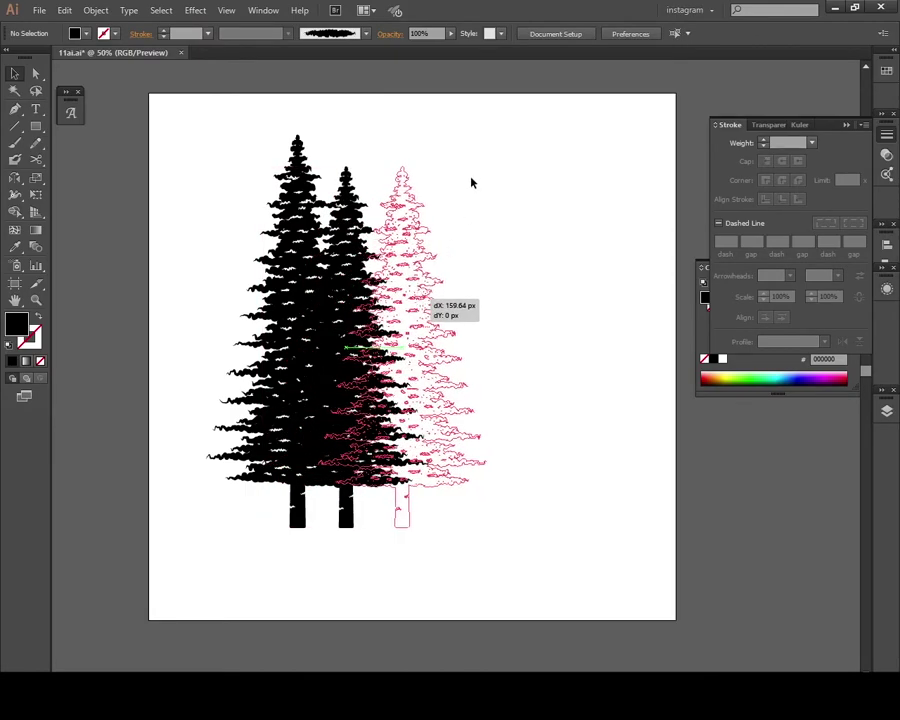
drag(463, 184, 464, 186)
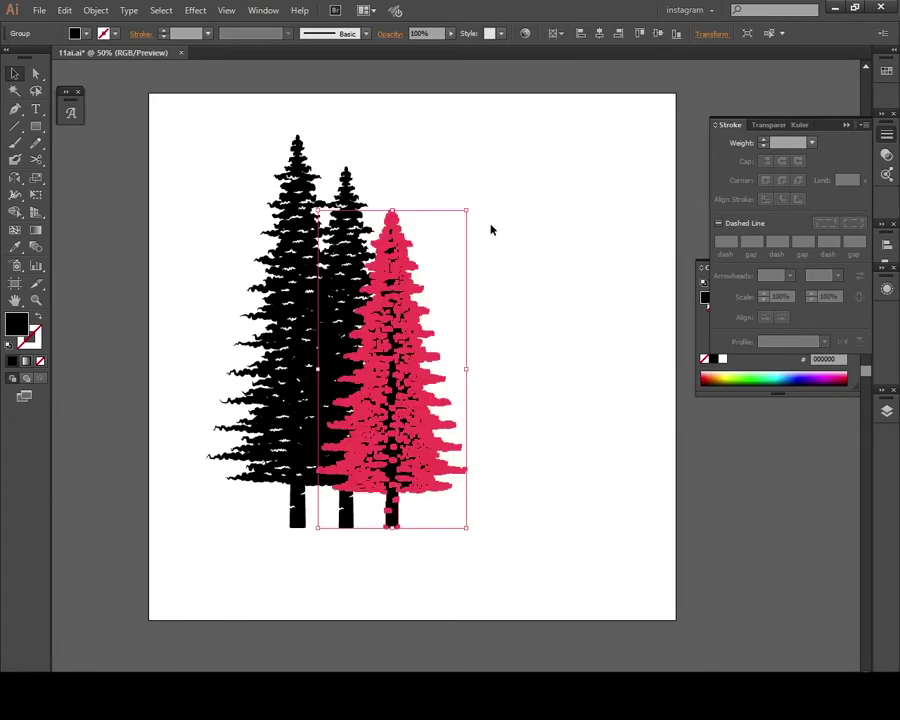
click(488, 228)
drag(418, 303, 475, 313)
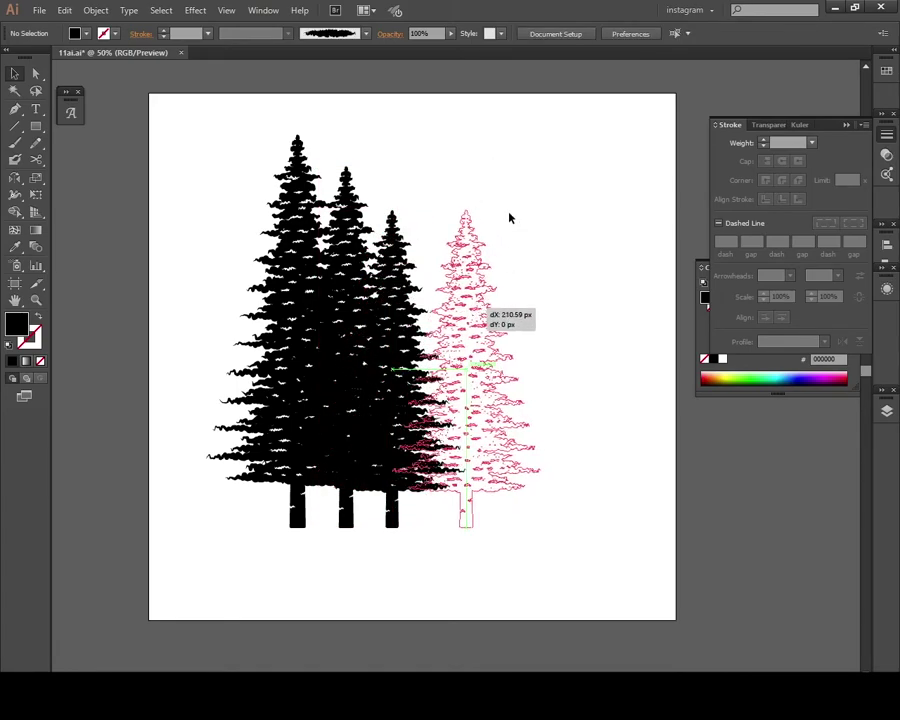
drag(509, 221, 515, 245)
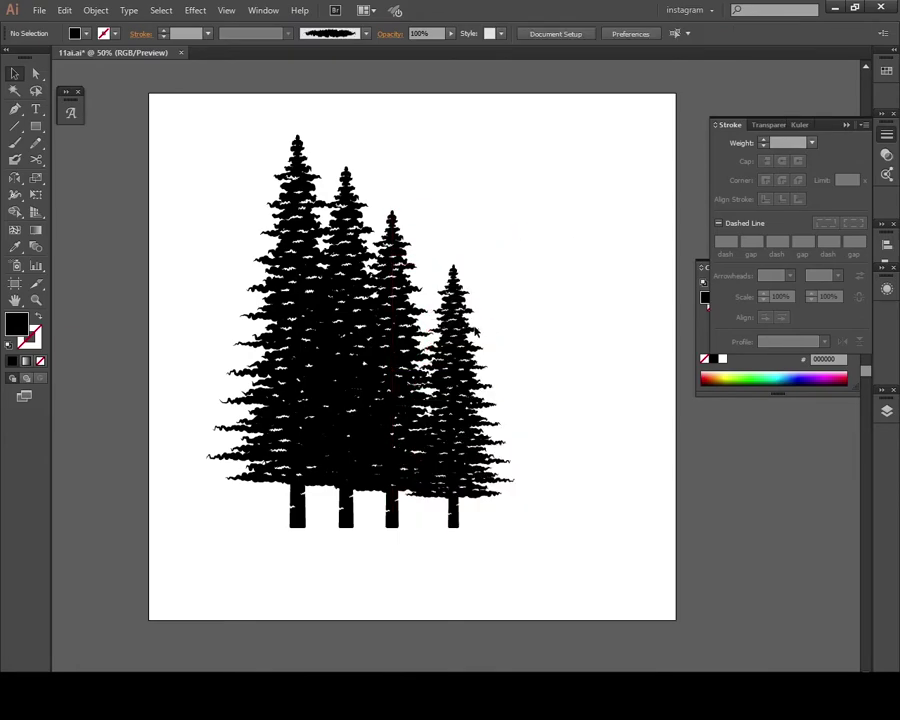
drag(465, 345, 525, 345)
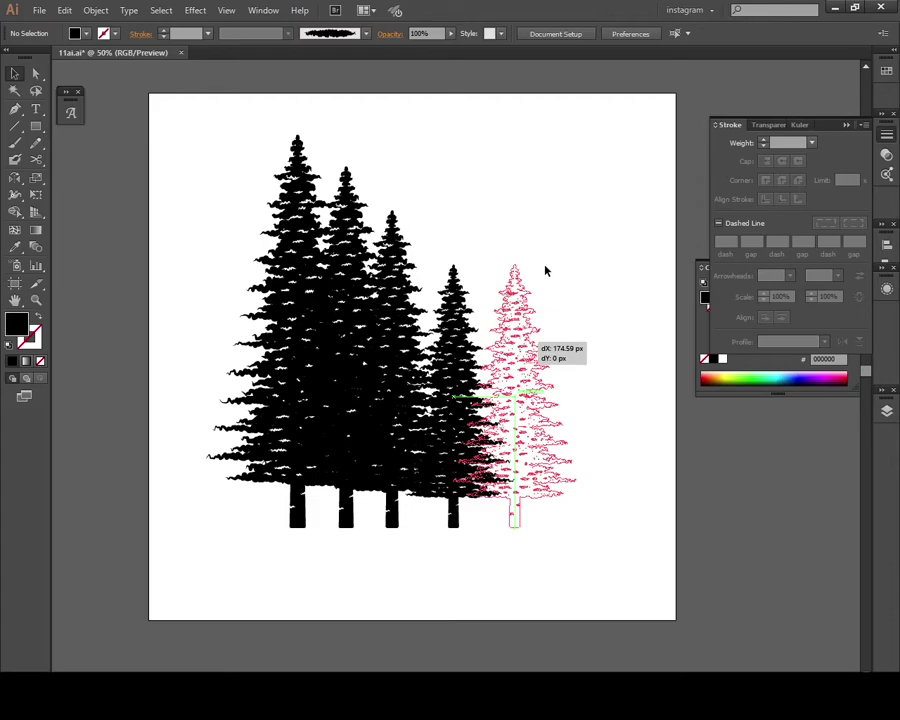
mouse_move(557, 273)
mouse_down()
mouse_move(546, 268)
mouse_move(572, 284)
mouse_up()
click(575, 286)
click(510, 362)
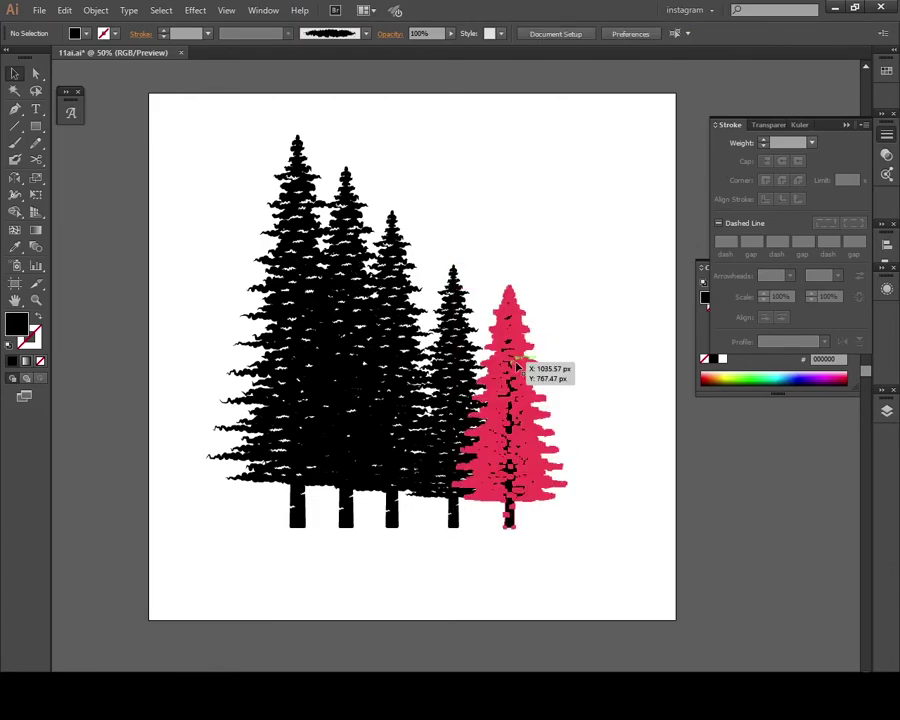
click(570, 384)
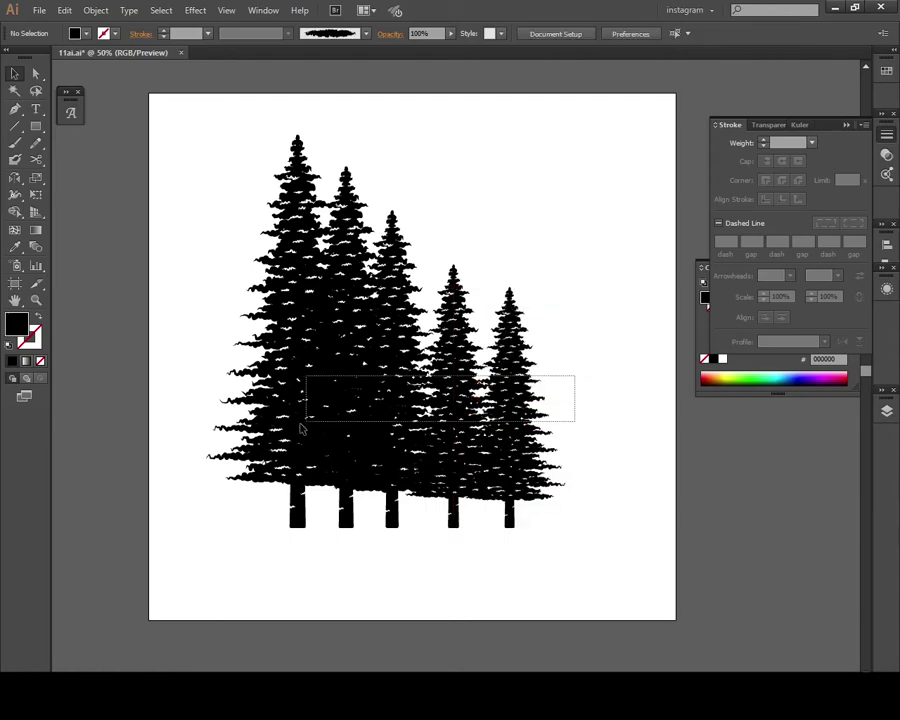
Step: Mirror the middle tree and the fourth tree horizontally
drag(570, 384, 559, 297)
click(395, 258)
right_click(395, 258)
mouse_move(447, 347)
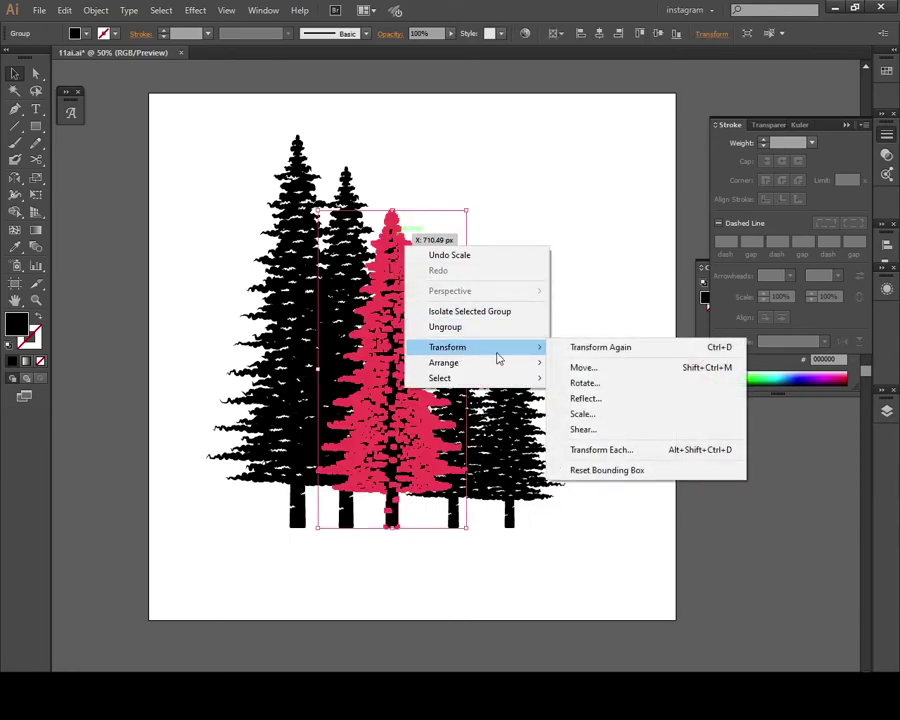
click(580, 396)
click(634, 398)
click(586, 327)
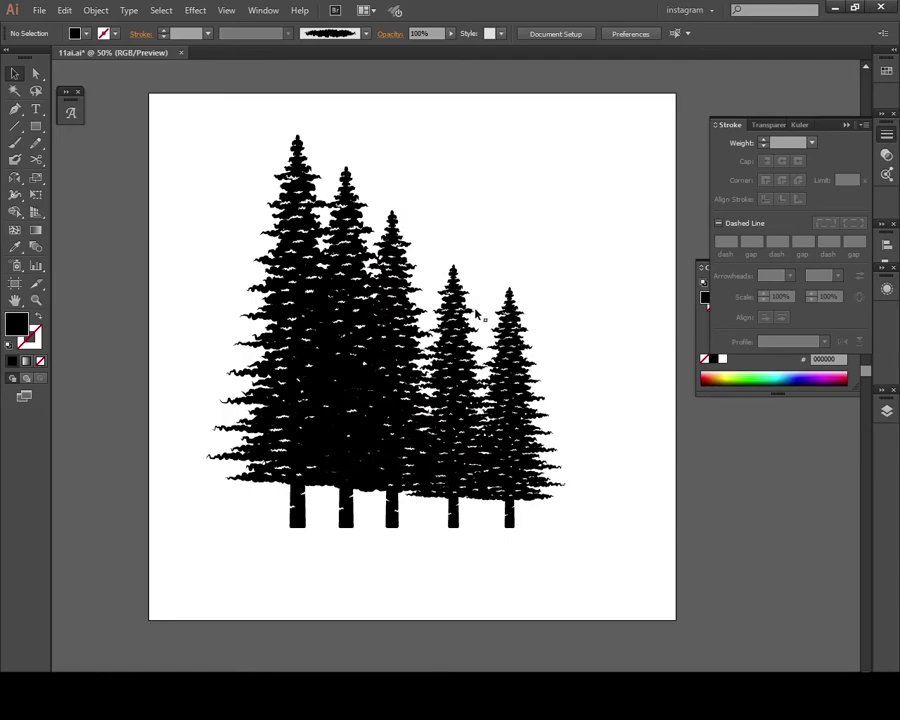
right_click(508, 331)
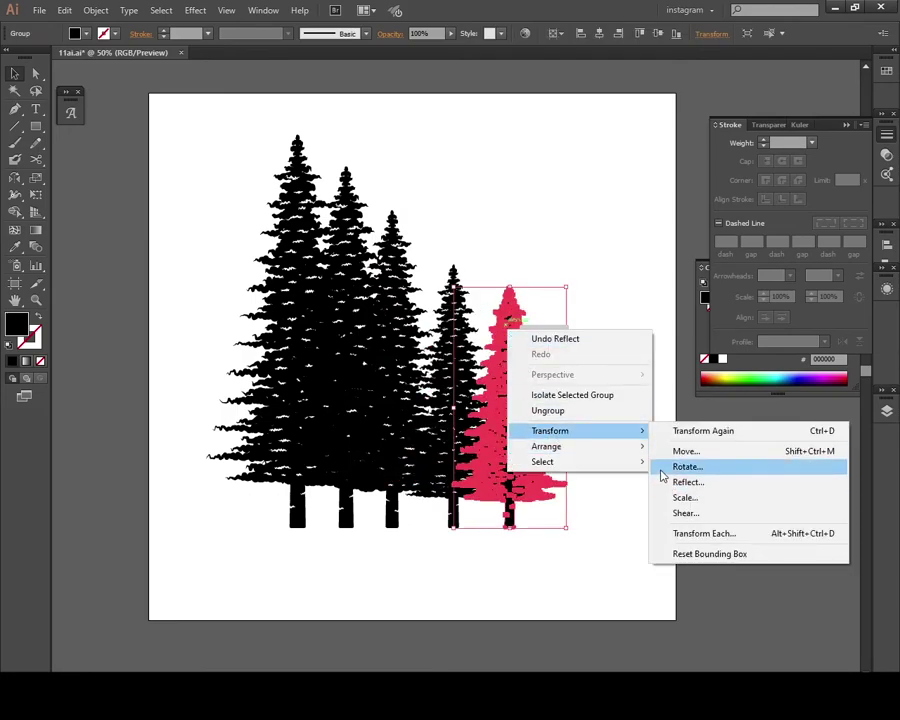
click(620, 580)
drag(470, 300, 462, 346)
right_click(462, 346)
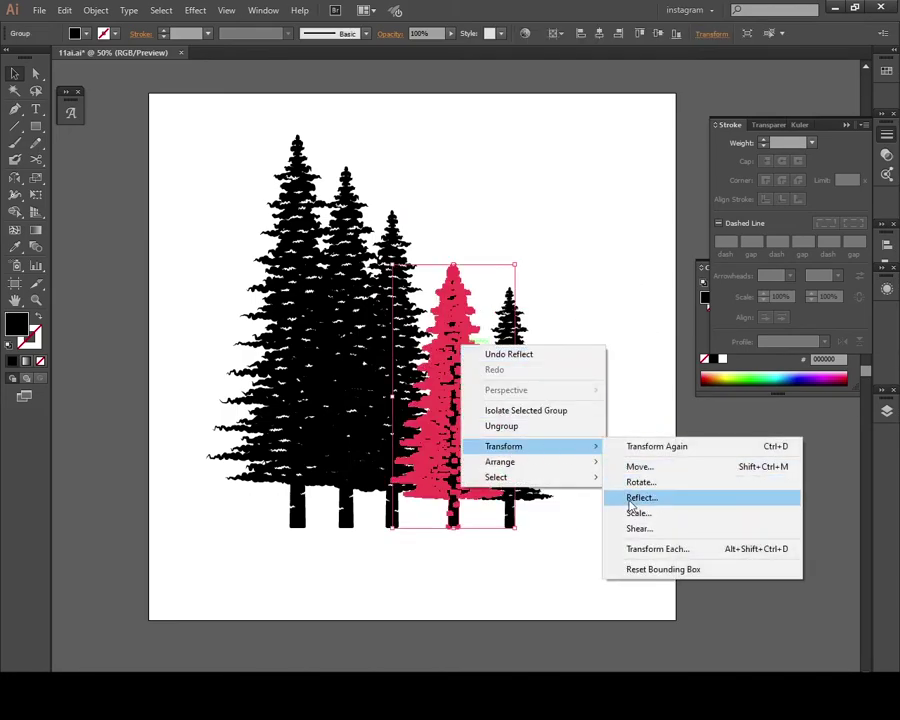
click(640, 494)
click(636, 398)
click(538, 86)
Step: Centre the tall tree on the artboard and Alt-drag a copy to its right
click(297, 200)
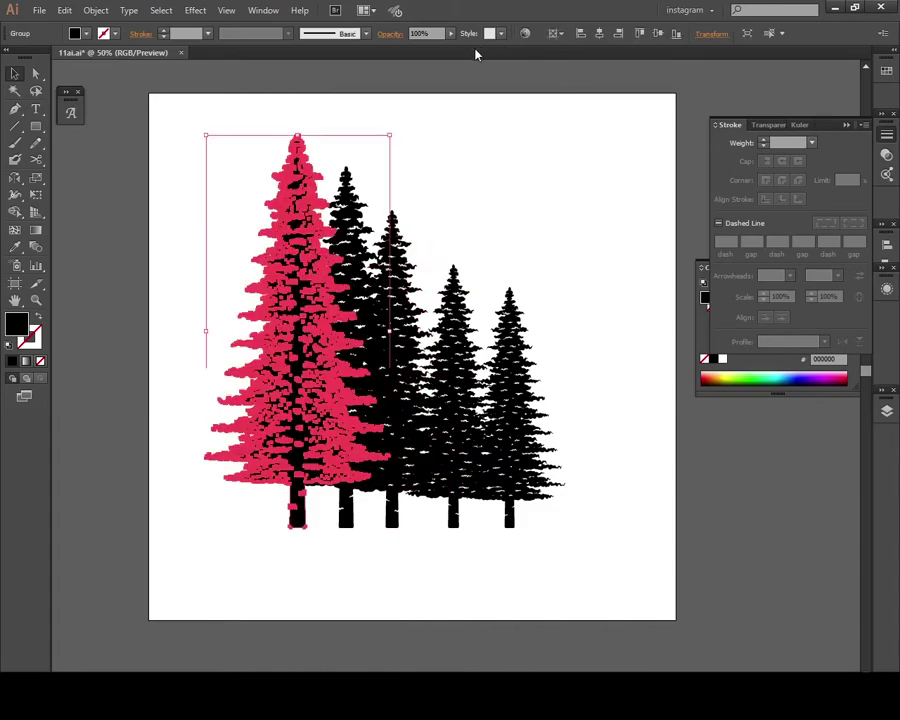
click(586, 34)
click(544, 194)
mouse_move(398, 230)
mouse_down()
mouse_move(395, 238)
mouse_move(350, 225)
mouse_up()
drag(347, 346, 432, 345)
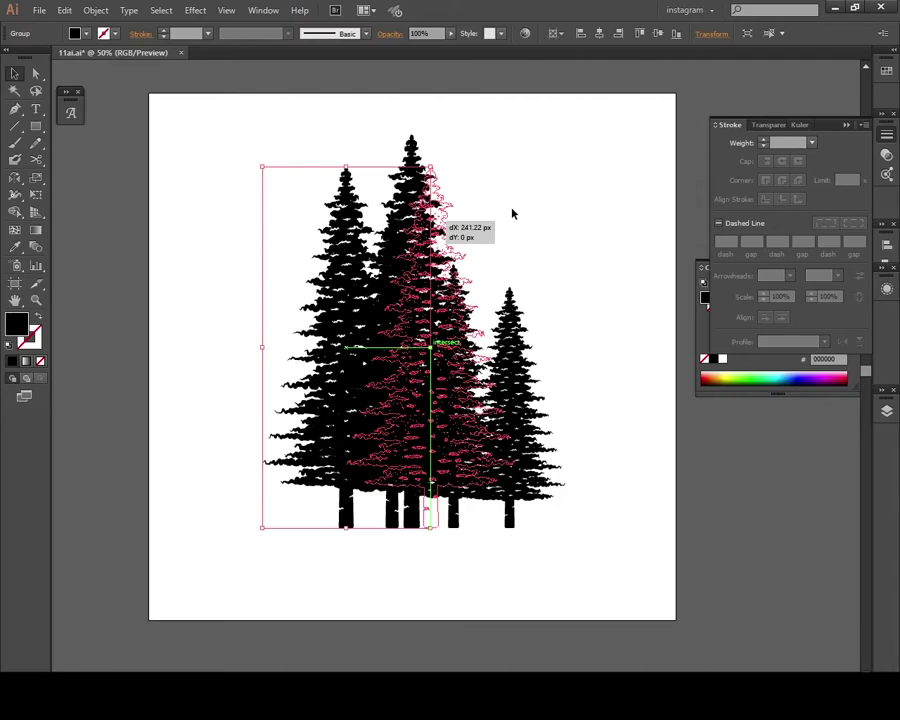
key(ctrl+shift+a)
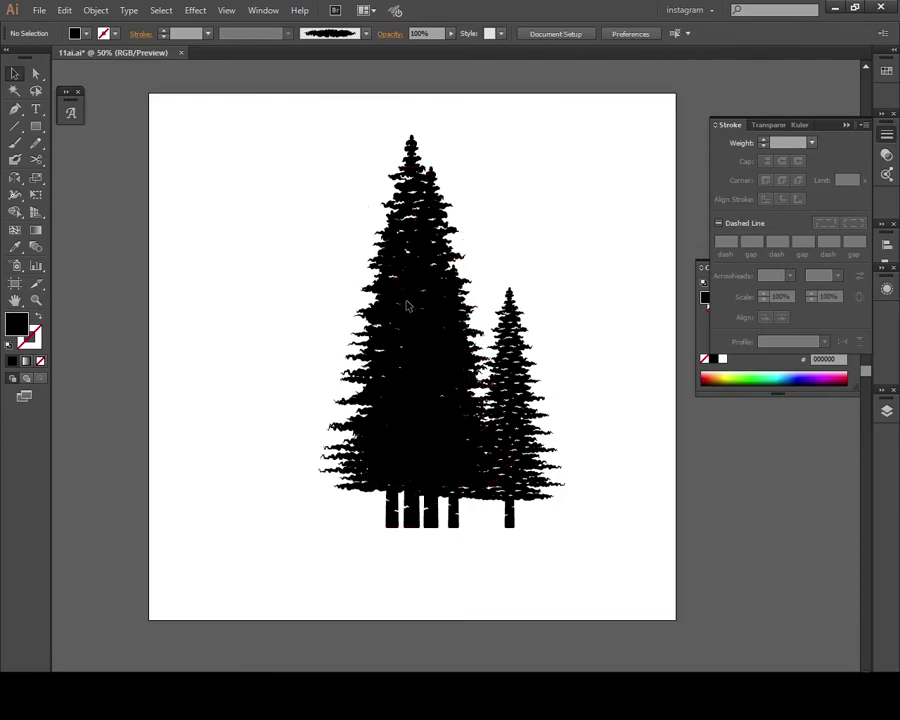
Step: Overlap a copy of the big tree on the left and the small tree in the middle
drag(407, 305, 398, 293)
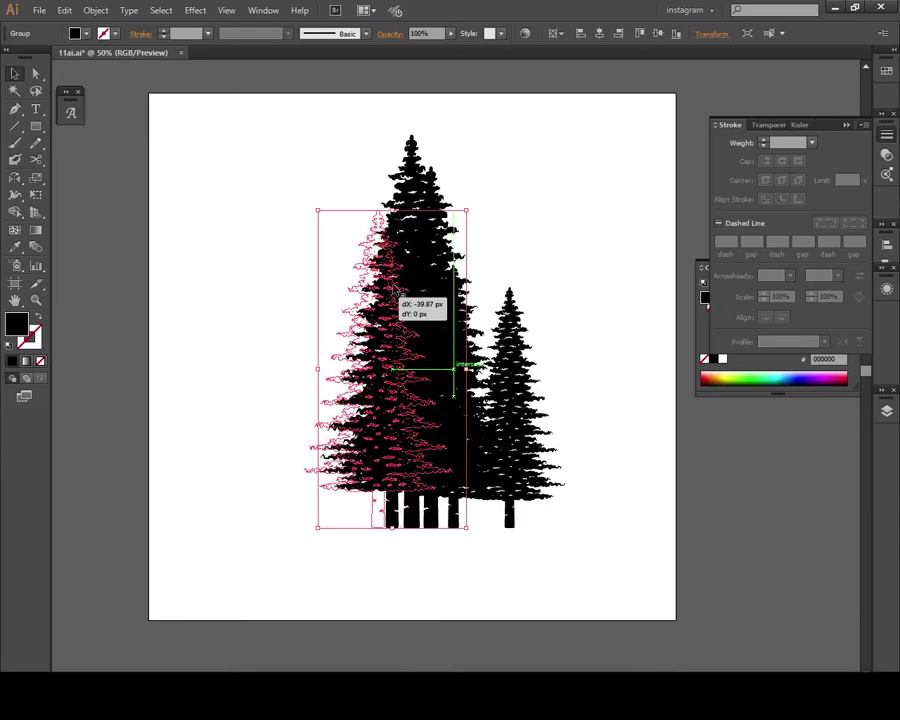
drag(481, 310, 481, 310)
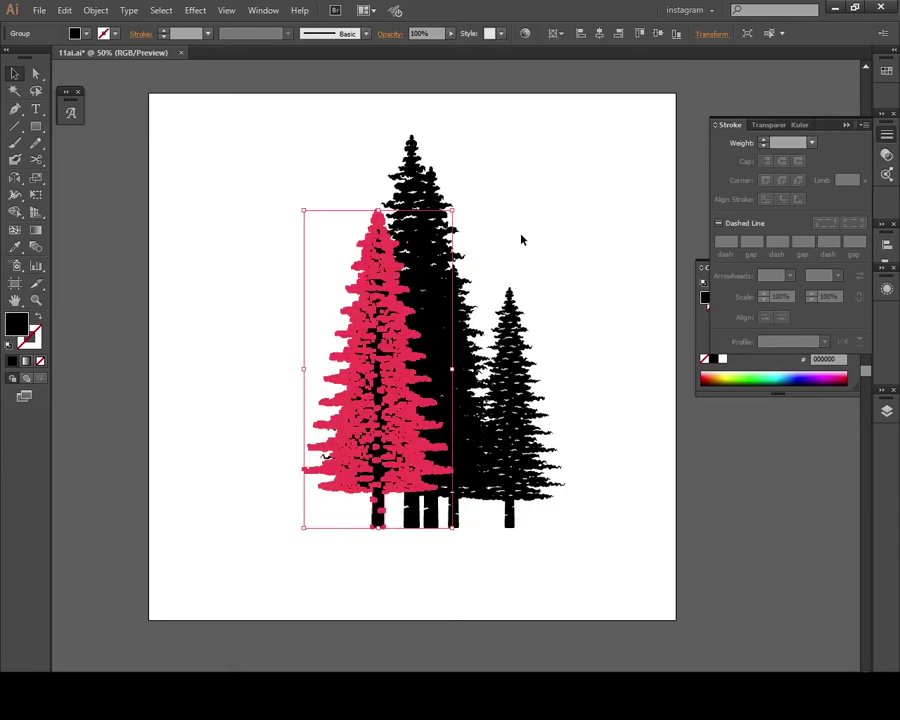
key(ctrl+shift+a)
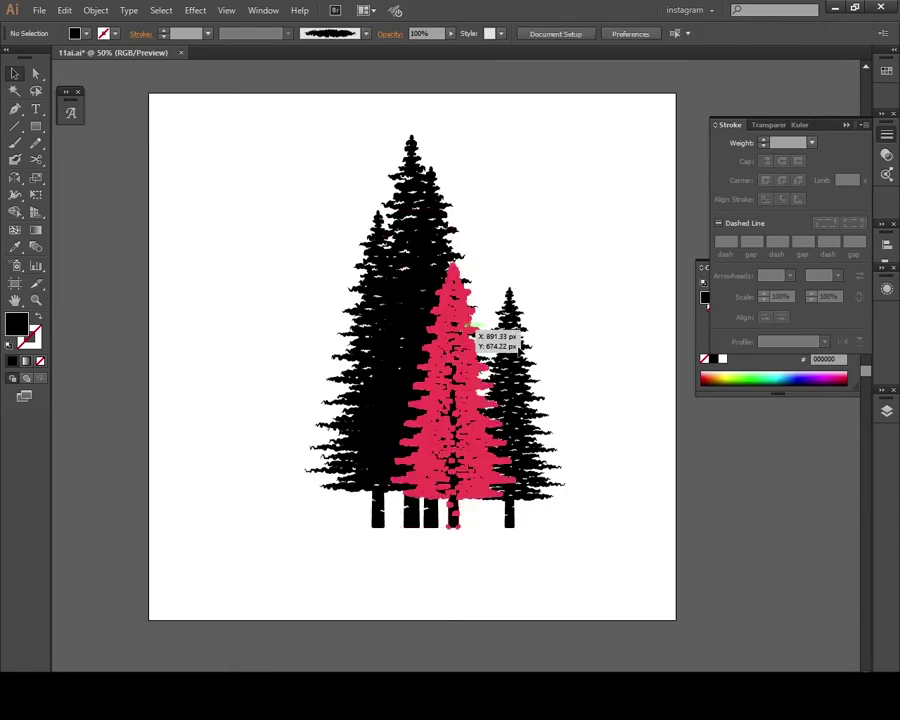
drag(523, 382, 425, 382)
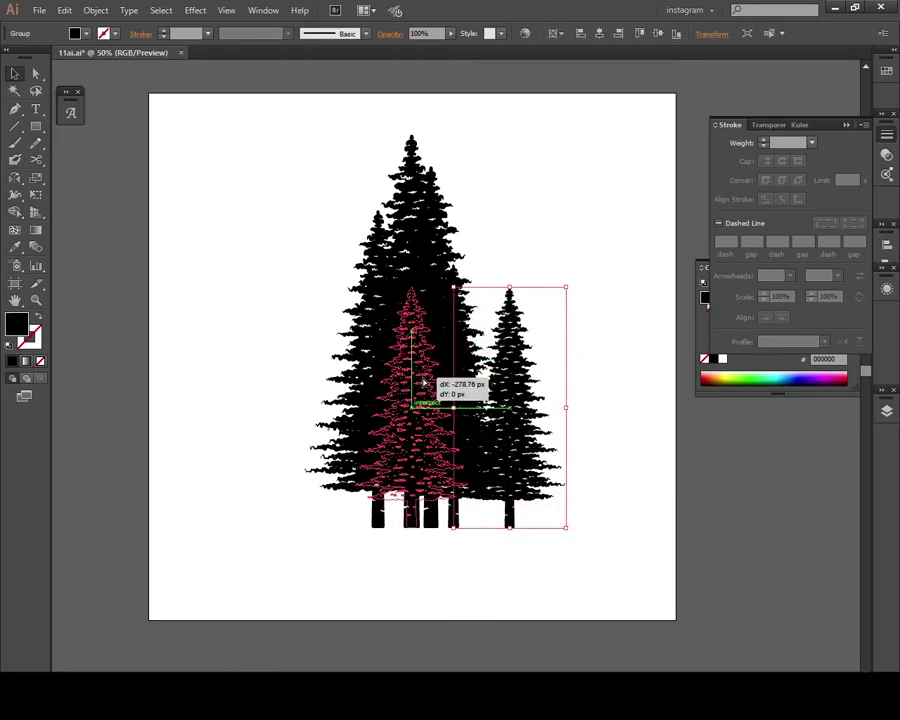
drag(426, 384, 468, 352)
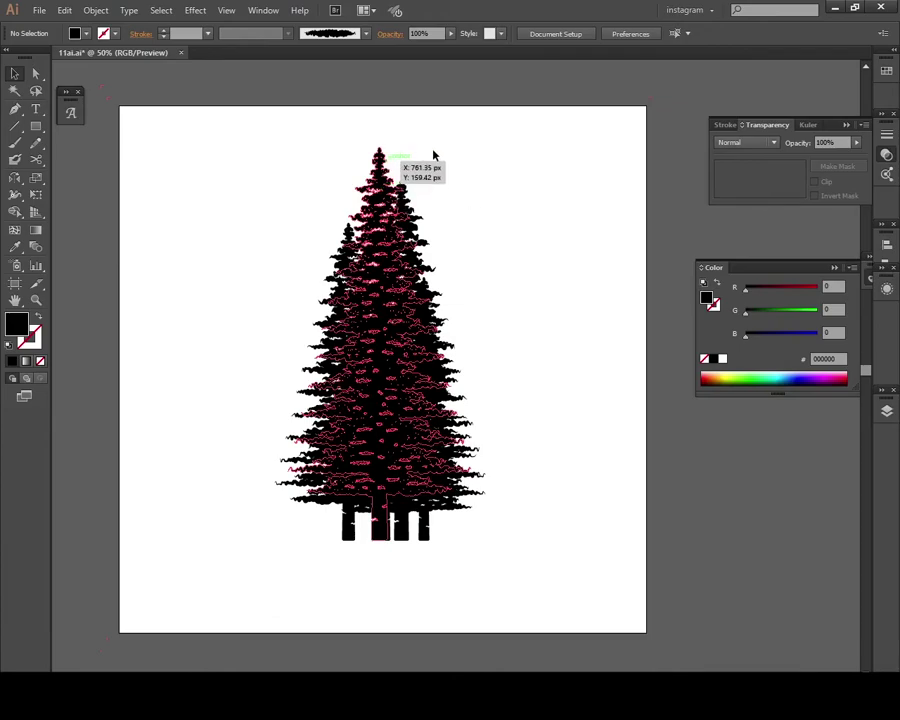
Step: Draw a square over the whole artboard and send it behind the trees
drag(118, 101, 653, 638)
right_click(589, 247)
mouse_move(631, 430)
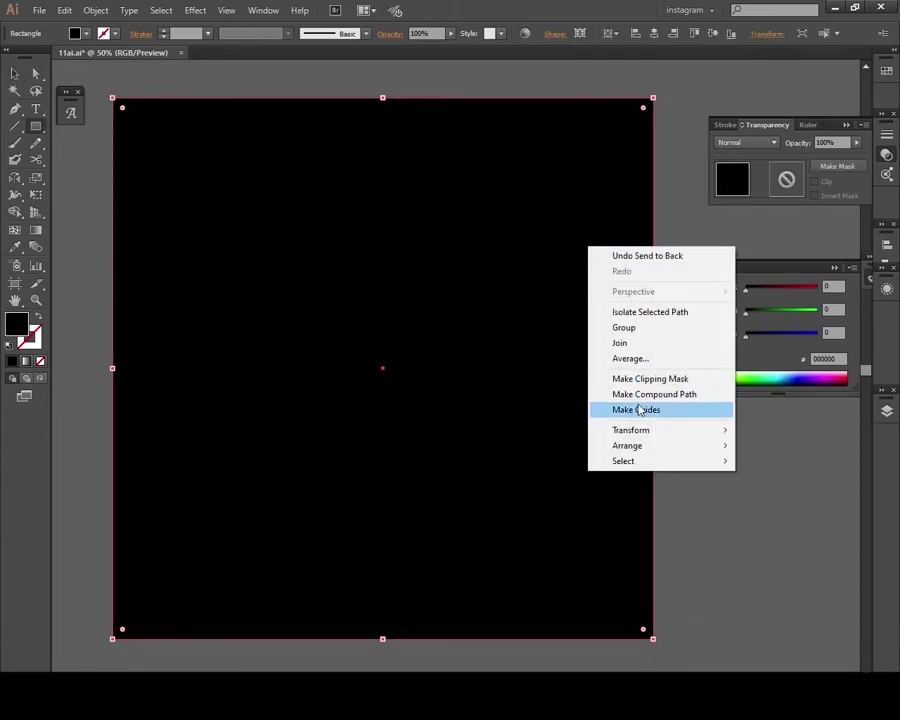
click(530, 488)
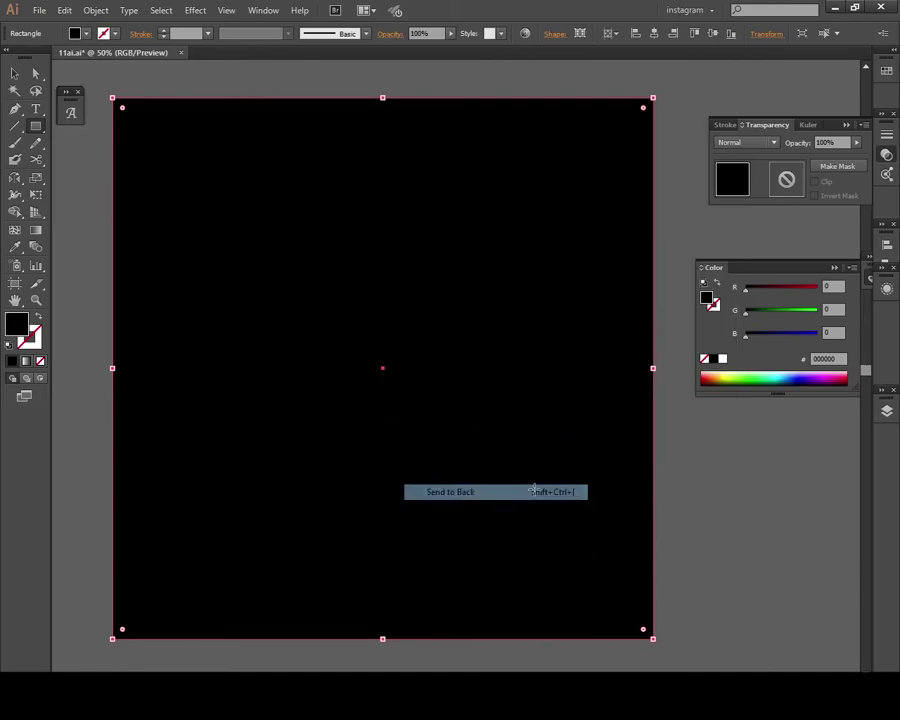
Step: Fill the background square with dark teal using the Color Picker
double_click(707, 298)
drag(703, 323, 703, 466)
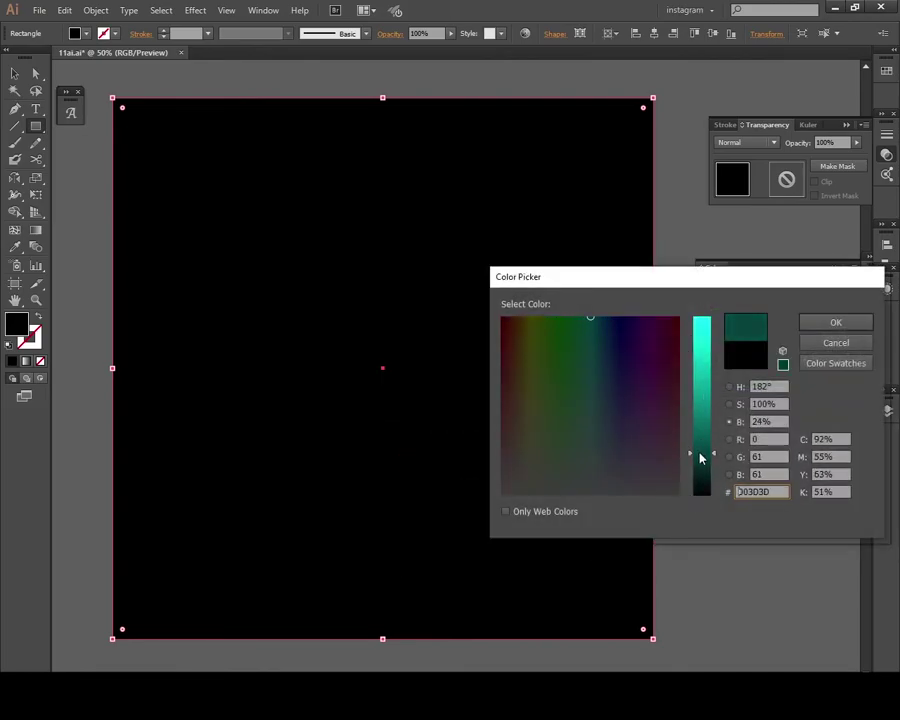
click(729, 387)
click(730, 403)
click(729, 387)
mouse_move(643, 450)
mouse_down()
mouse_move(653, 452)
mouse_move(651, 464)
mouse_up()
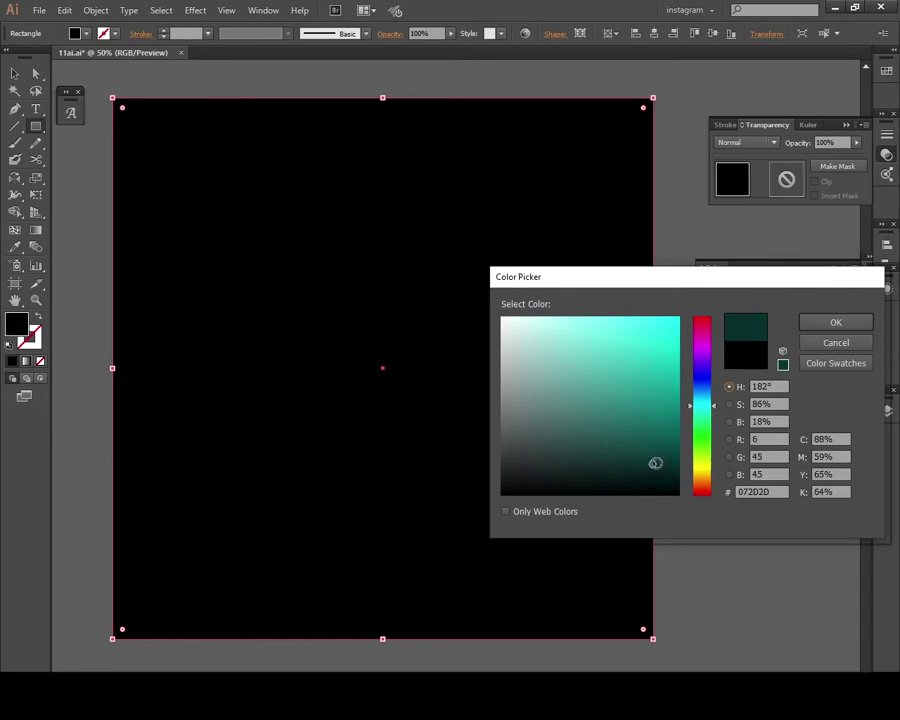
click(822, 322)
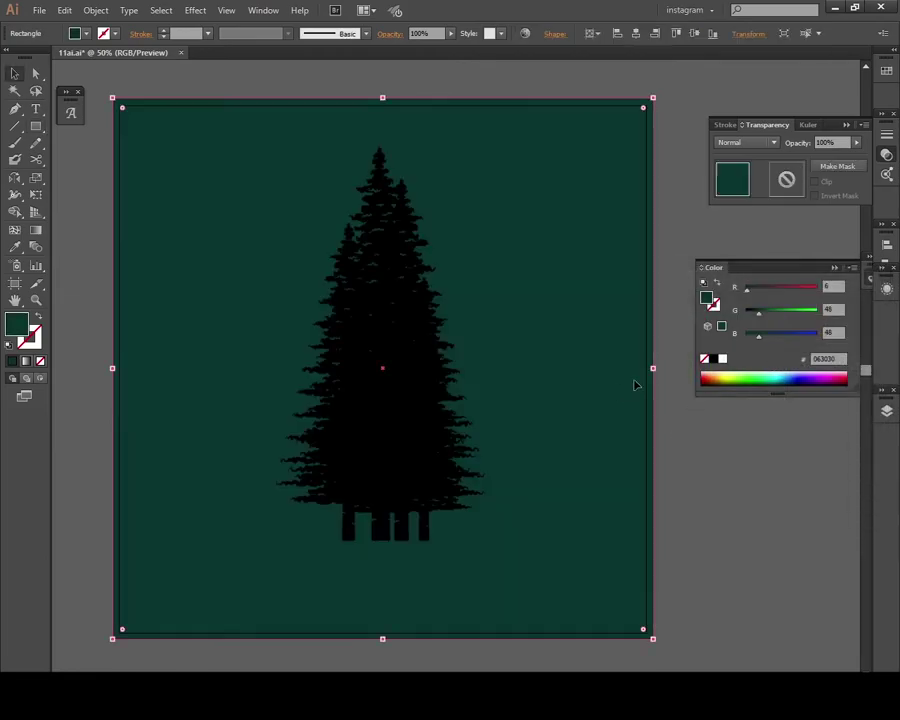
click(802, 312)
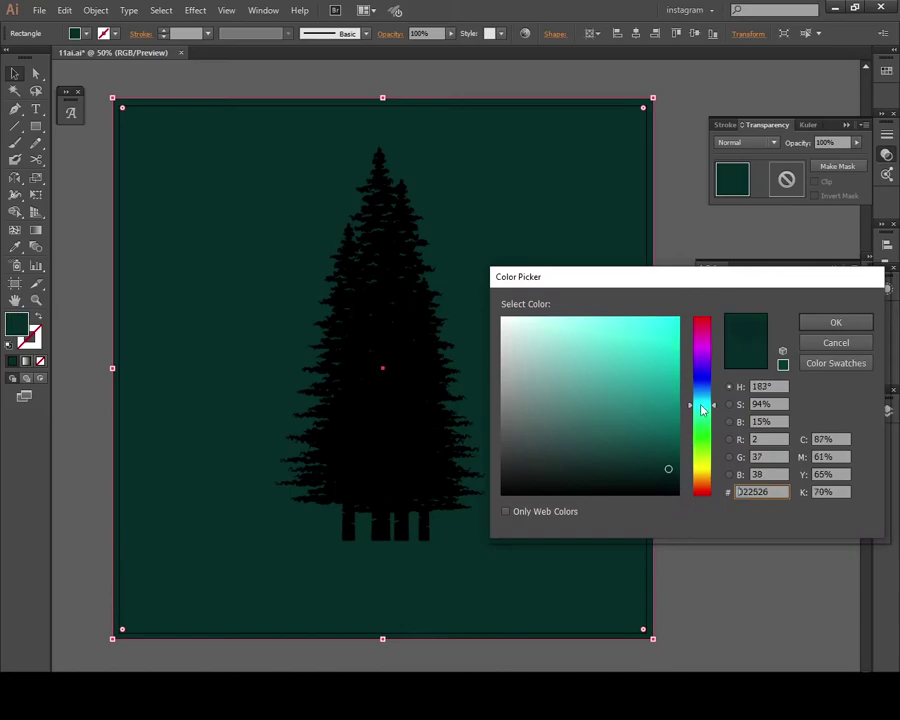
drag(702, 408, 702, 422)
drag(663, 460, 664, 464)
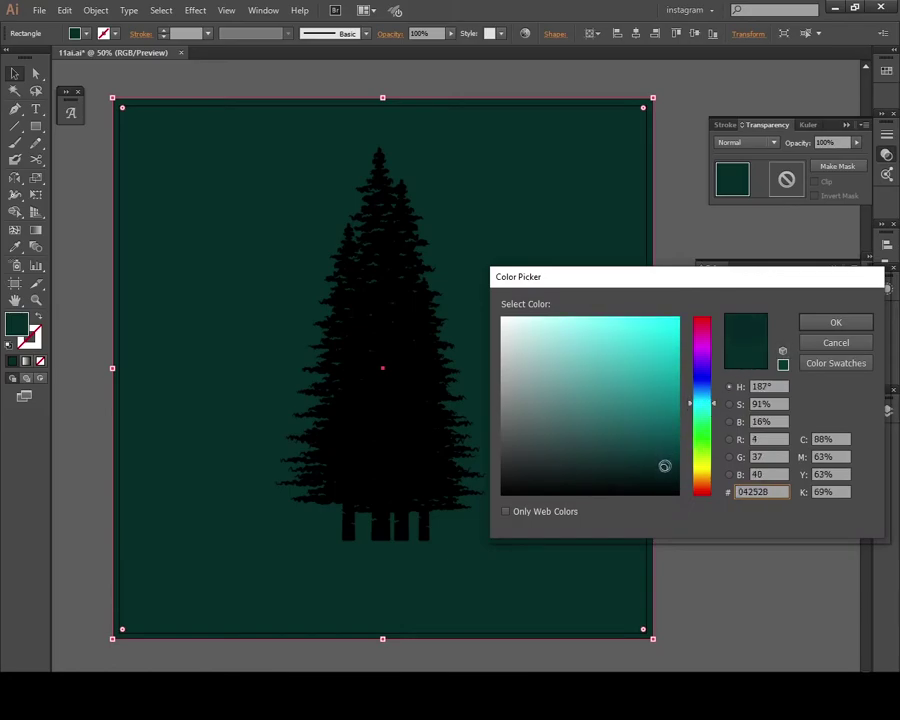
click(808, 342)
Step: Eyedrop the background teal onto the rearmost tree and lighten it slightly
click(383, 165)
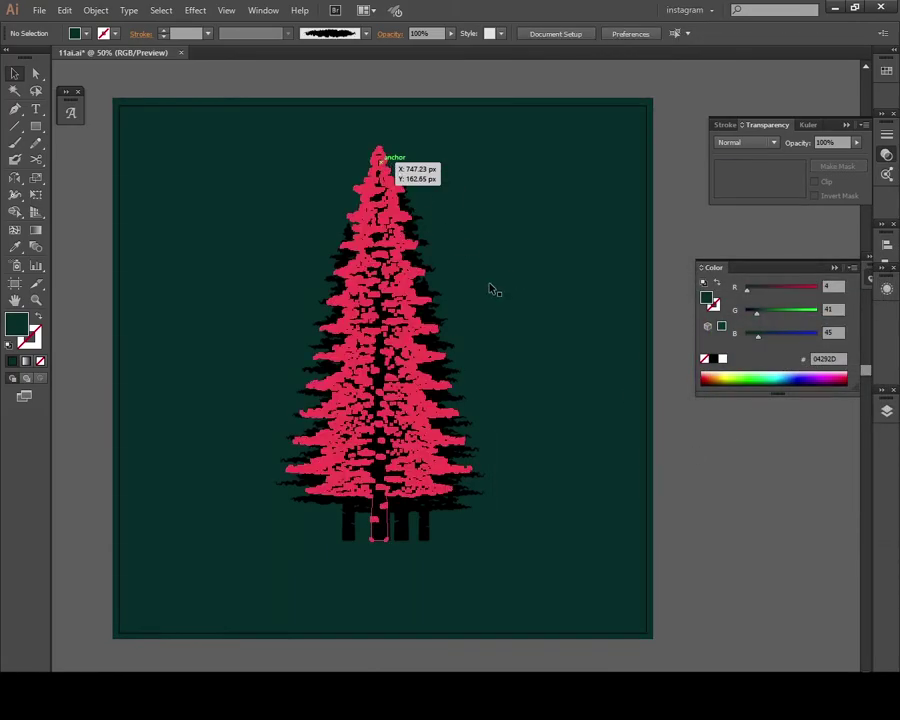
click(257, 248)
key(i)
click(510, 220)
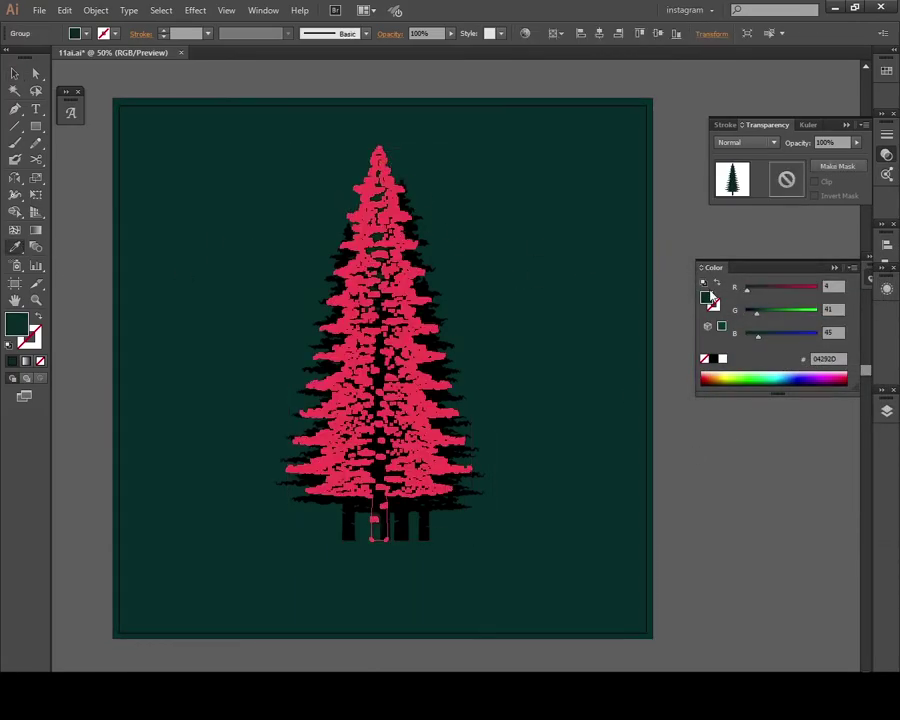
double_click(708, 298)
click(729, 422)
drag(707, 466, 707, 456)
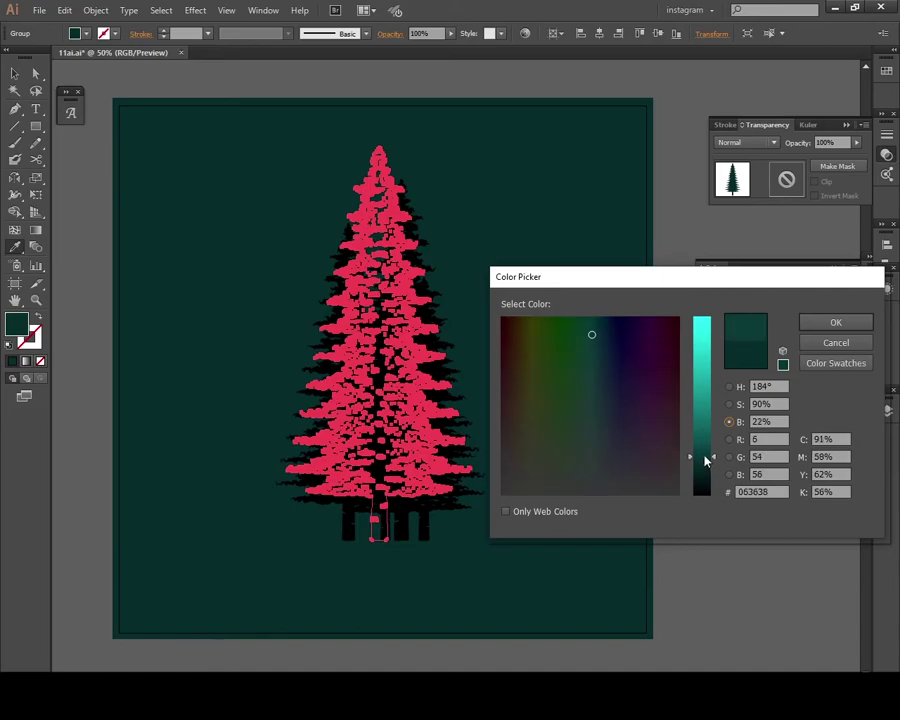
click(813, 322)
key(v)
click(410, 207)
Step: Give the next tree the copied teal fill, then lighten it to #084444
drag(410, 207, 430, 237)
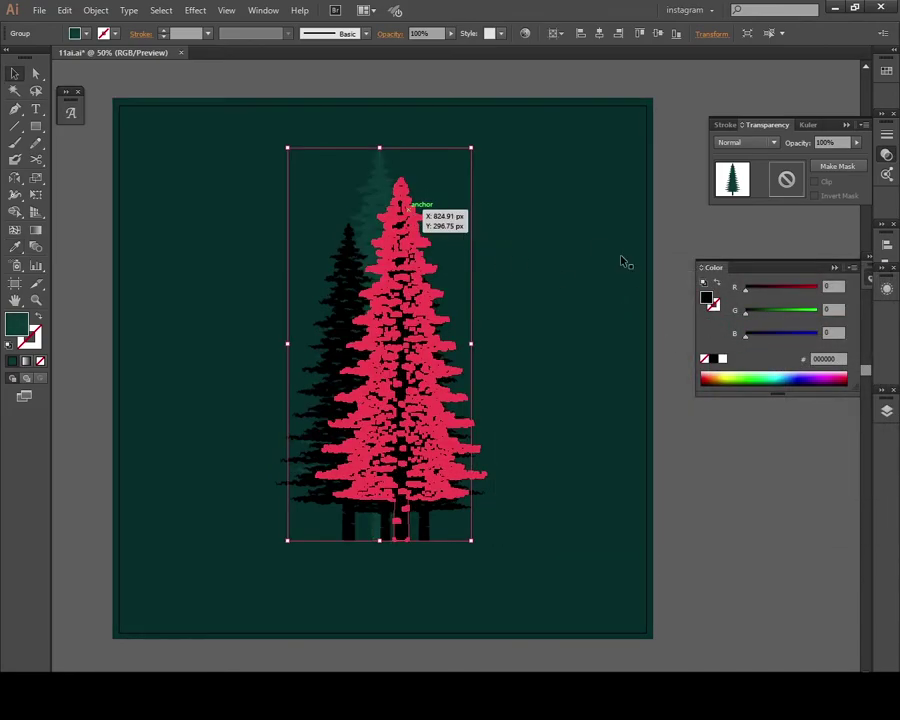
key(i)
click(540, 230)
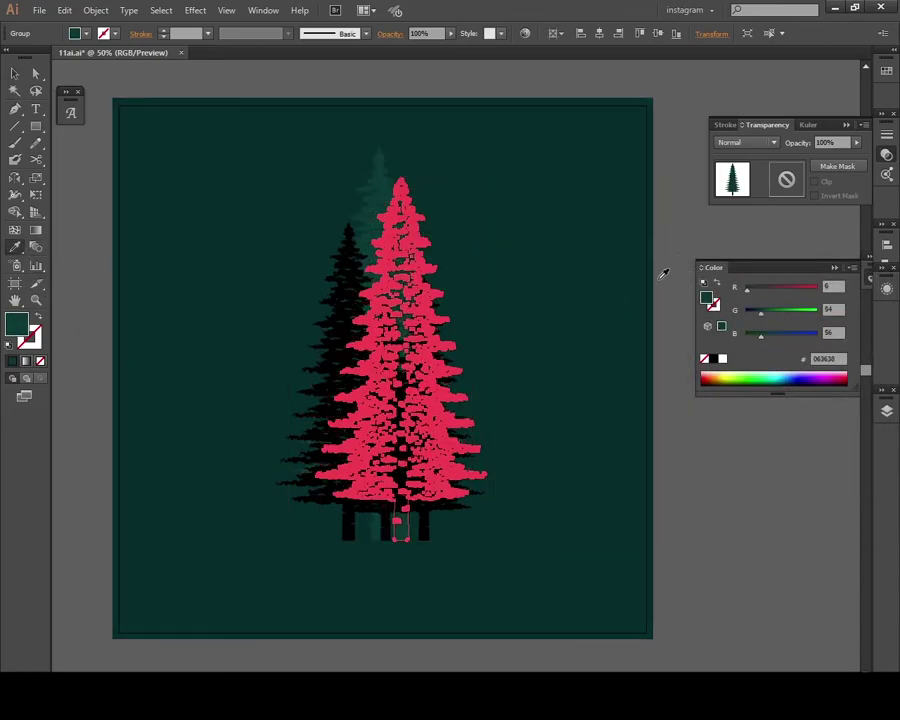
double_click(708, 297)
drag(701, 458, 701, 448)
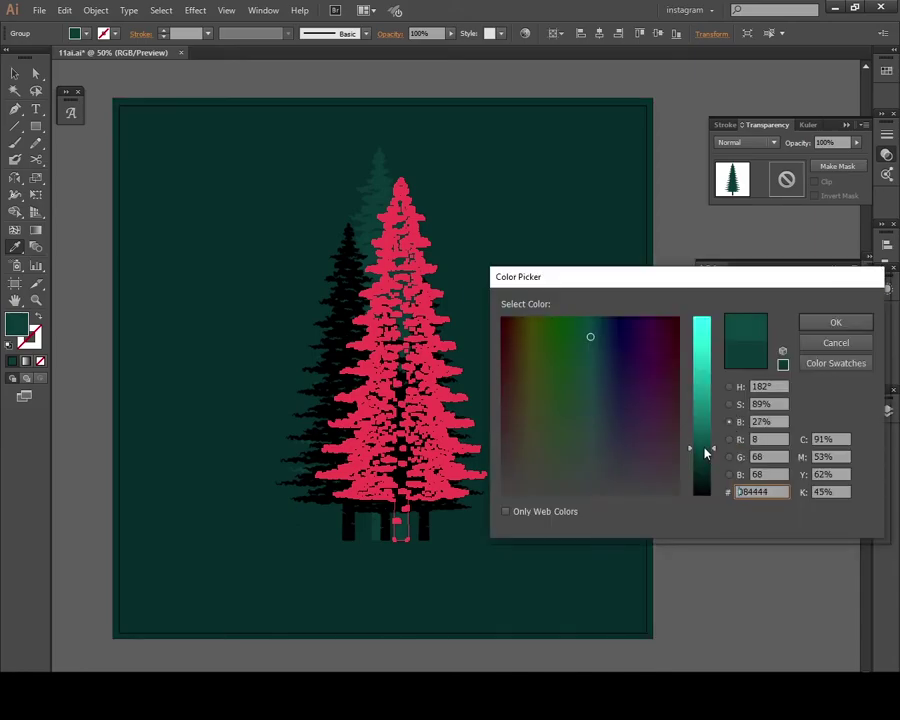
click(812, 323)
key(v)
click(455, 375)
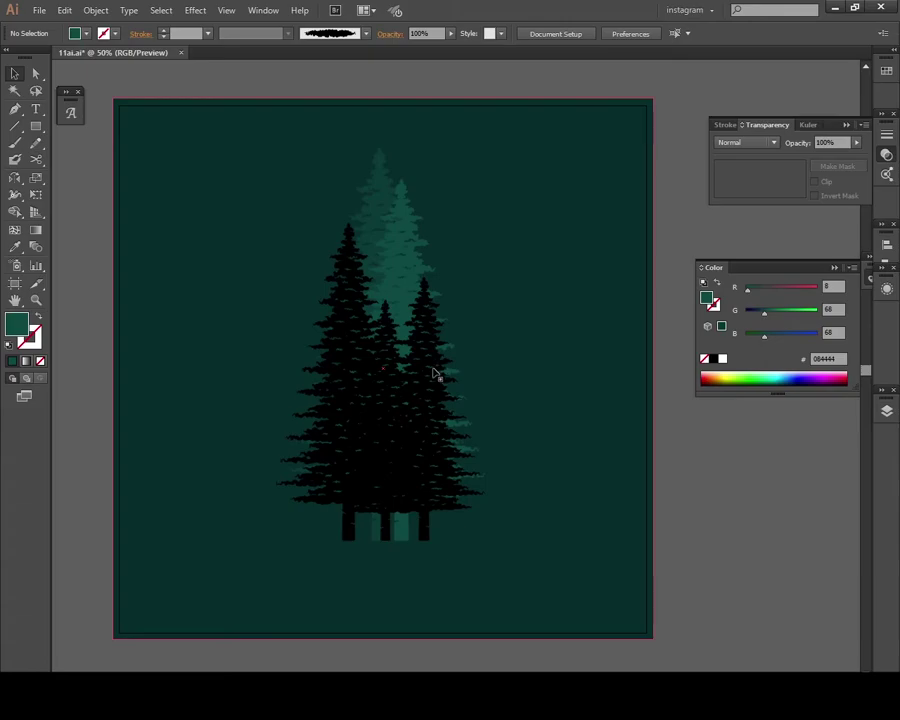
Step: Undo an accidental tree move and recolour the right-hand front tree to #0A5452
drag(432, 376, 455, 365)
key(ctrl+z)
drag(426, 316, 432, 325)
drag(407, 268, 420, 254)
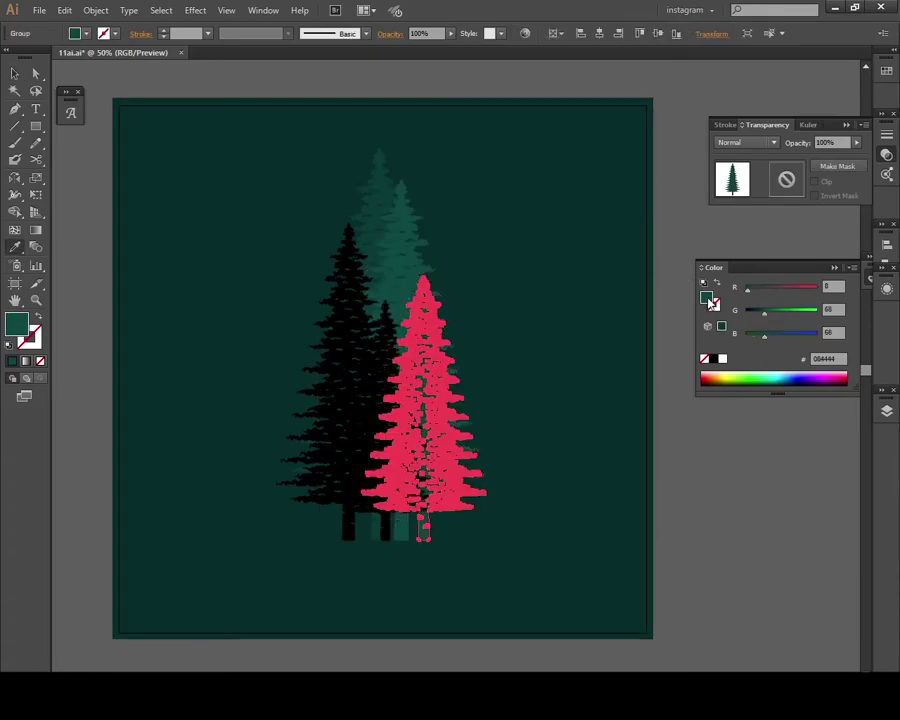
double_click(706, 297)
drag(700, 432, 705, 441)
click(812, 322)
click(666, 427)
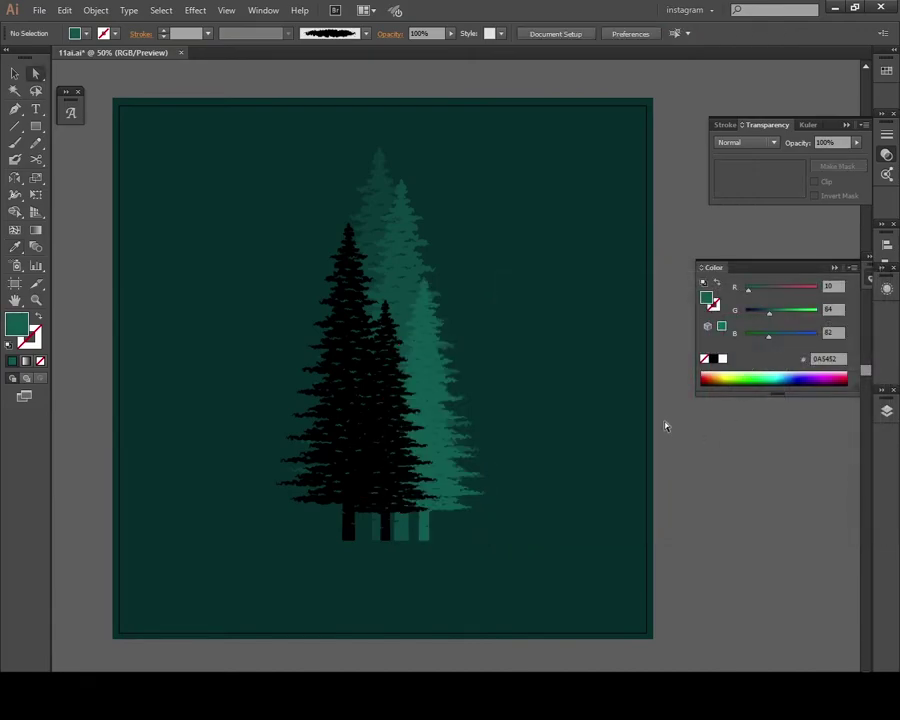
Step: Recolour the big left tree to #0F6D68
click(383, 346)
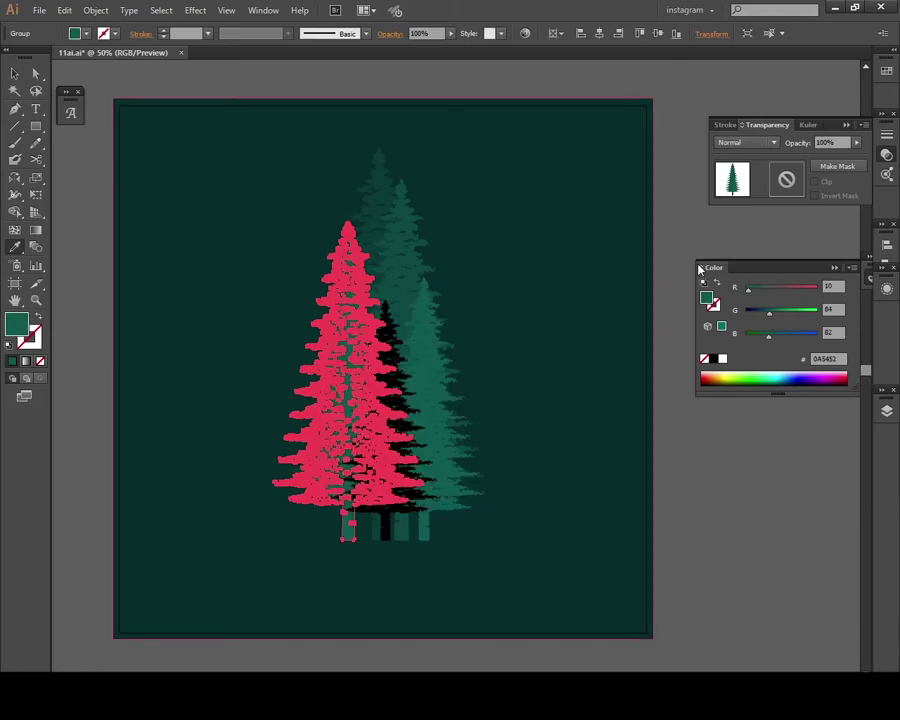
double_click(706, 297)
drag(698, 428, 698, 419)
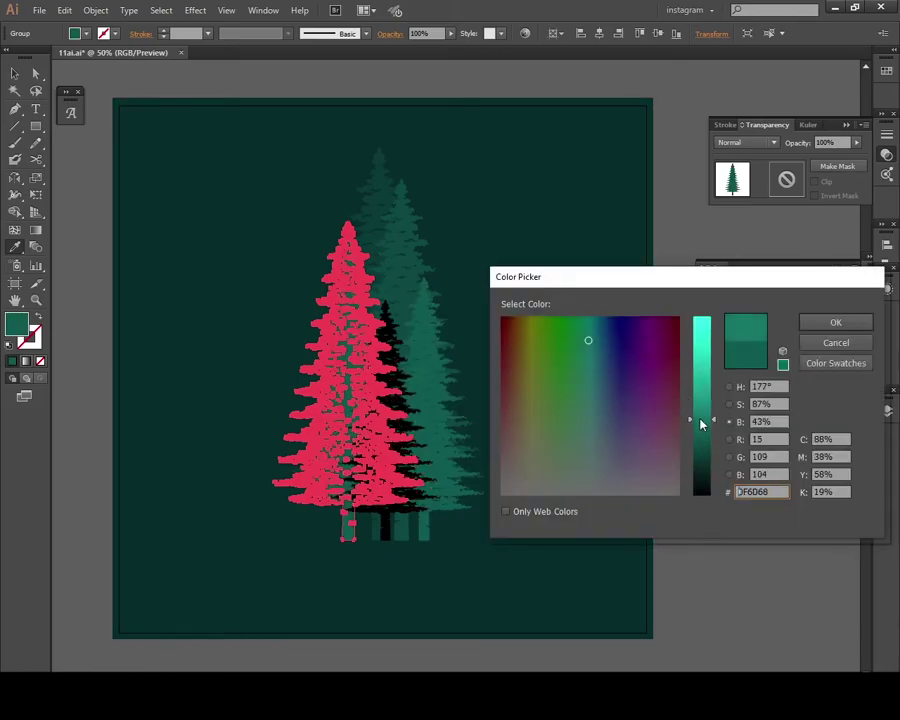
click(816, 323)
key(v)
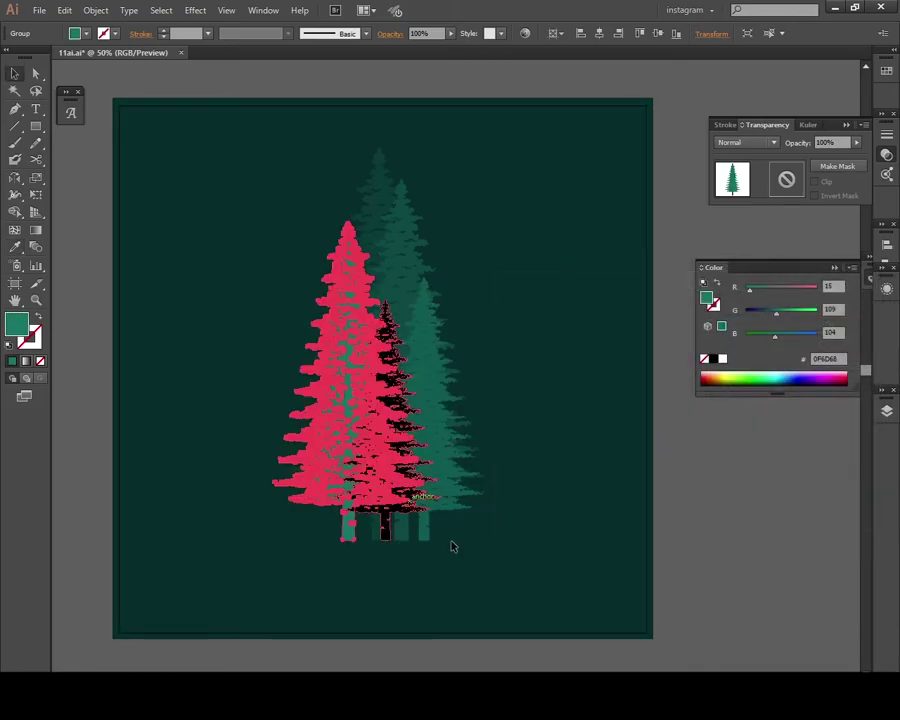
Step: Fill the small centre front tree with the brightest teal, #16938A, then select the cluster
click(440, 530)
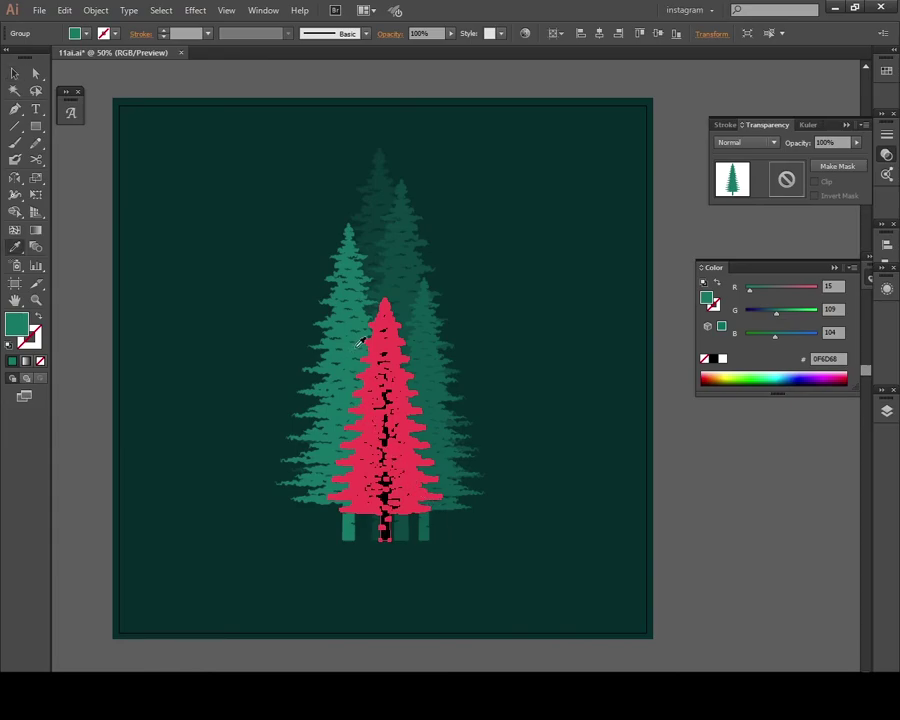
click(385, 400)
key(i)
click(345, 352)
double_click(706, 298)
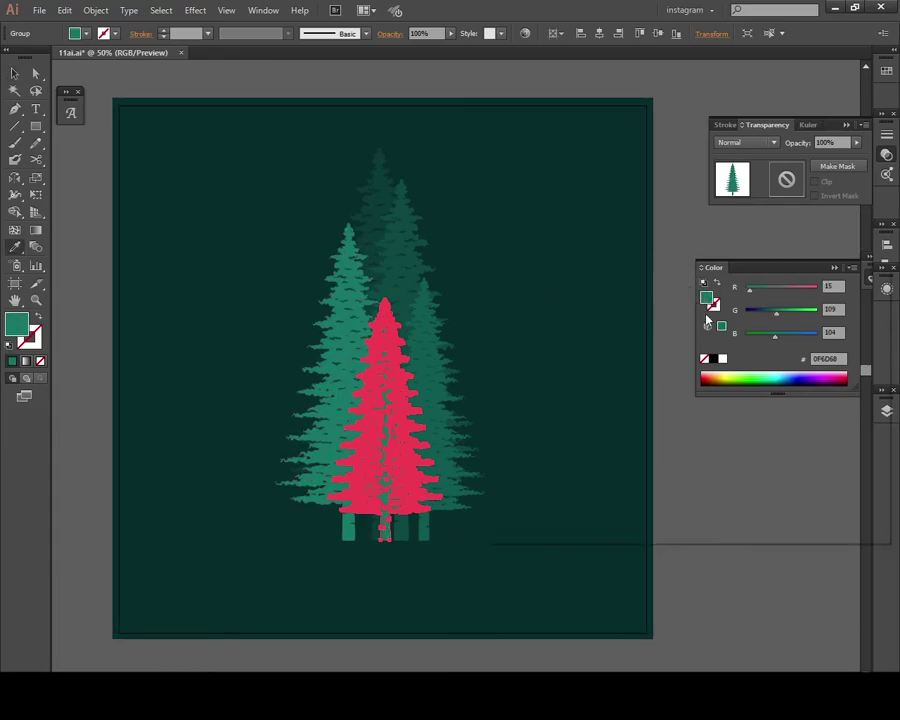
drag(702, 407, 702, 396)
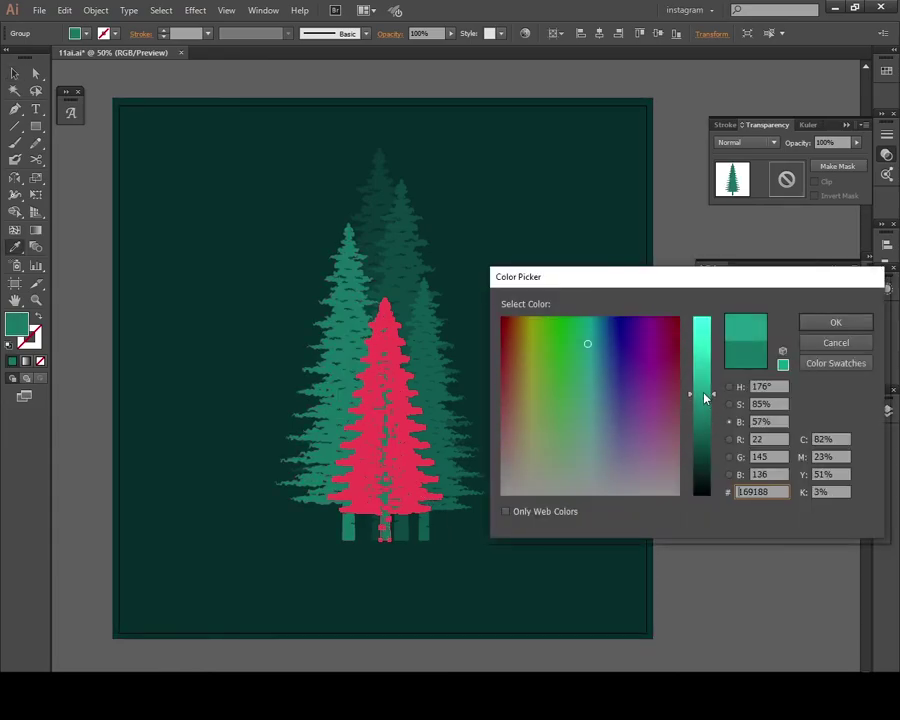
click(834, 323)
click(604, 432)
drag(516, 96, 301, 586)
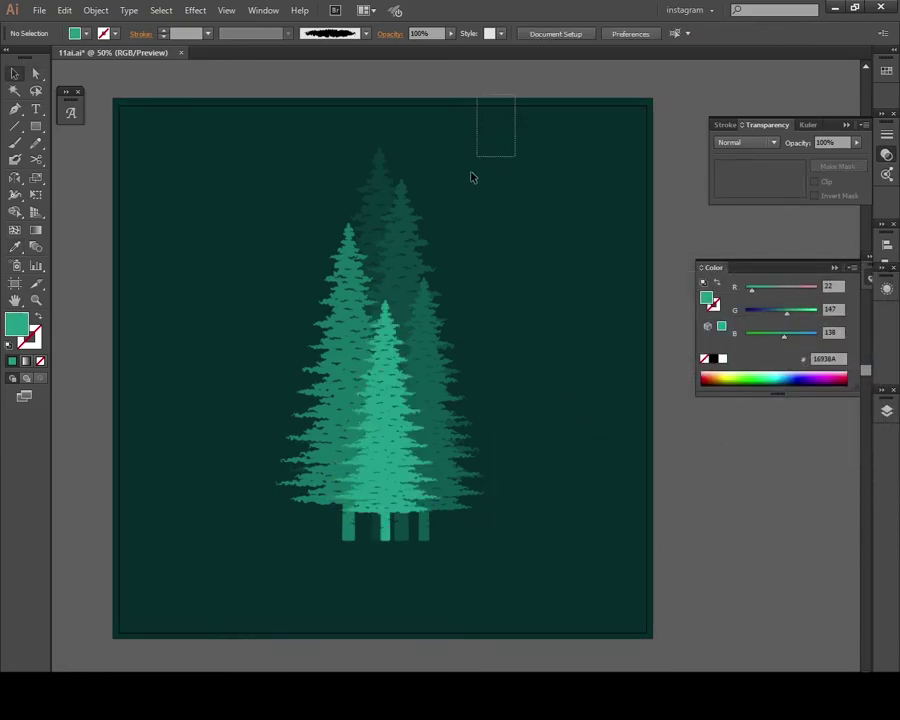
Step: Group the trees into one object and nudge the group slightly downward
right_click(398, 320)
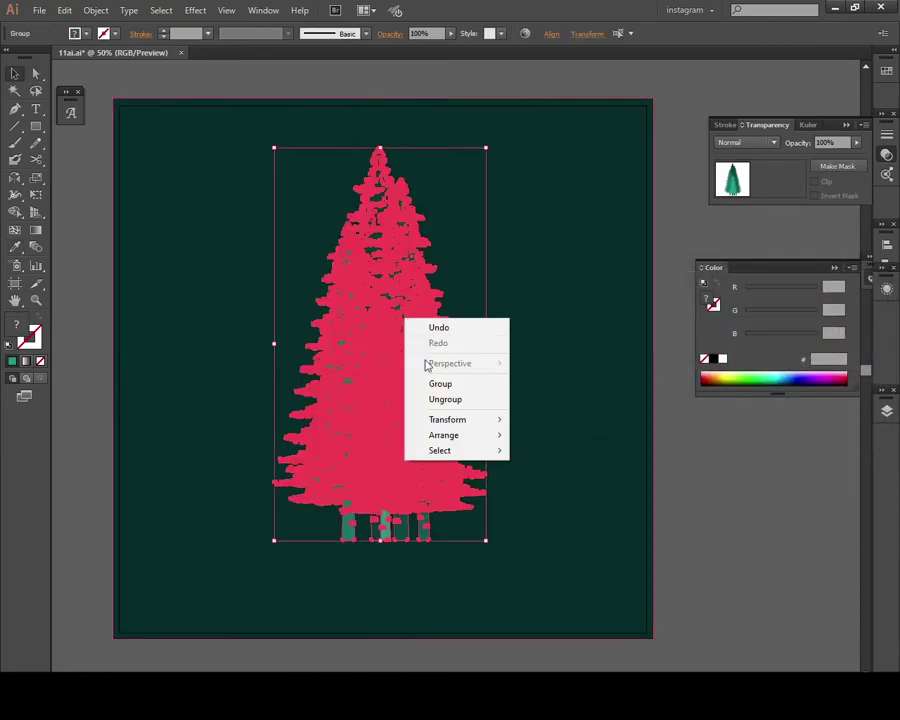
click(440, 397)
click(492, 390)
key(ctrl+a)
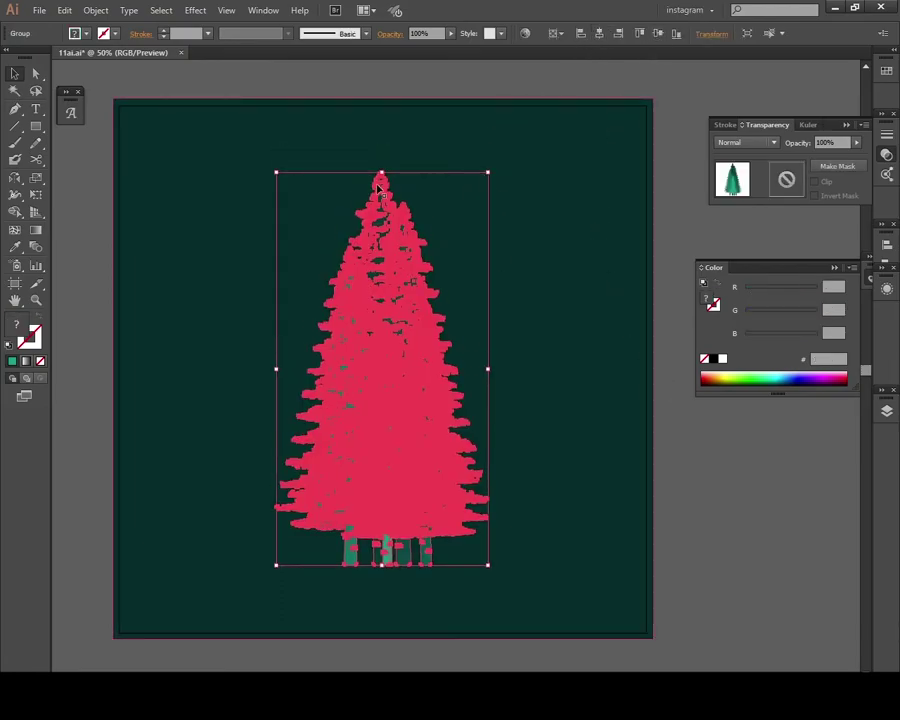
drag(380, 150, 380, 160)
click(680, 426)
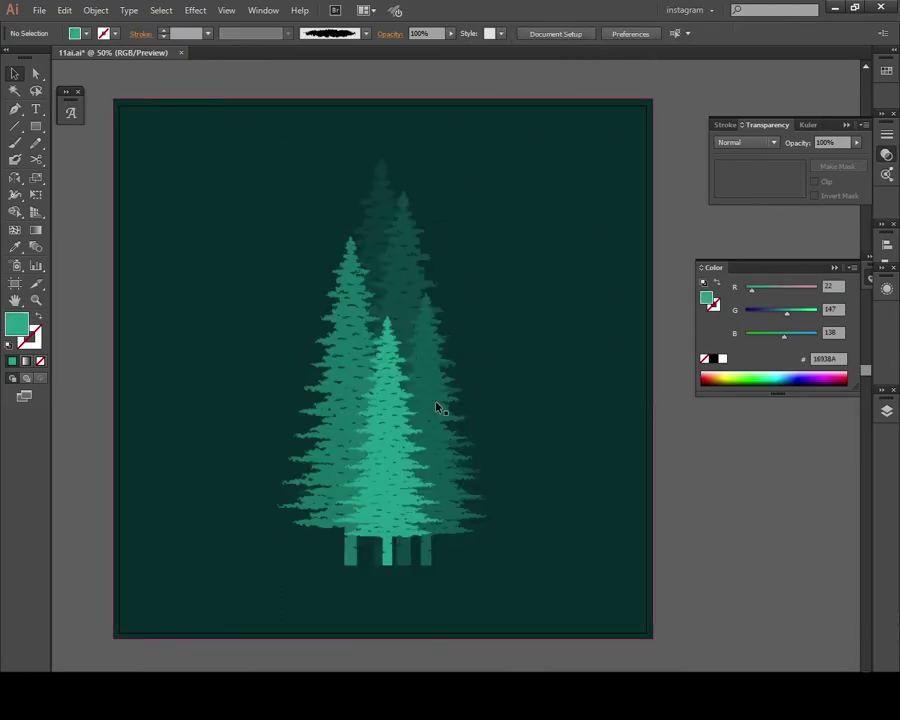
Step: Paint and undo a trial brush stroke at the tree base, then show the Brushes panel
key(b)
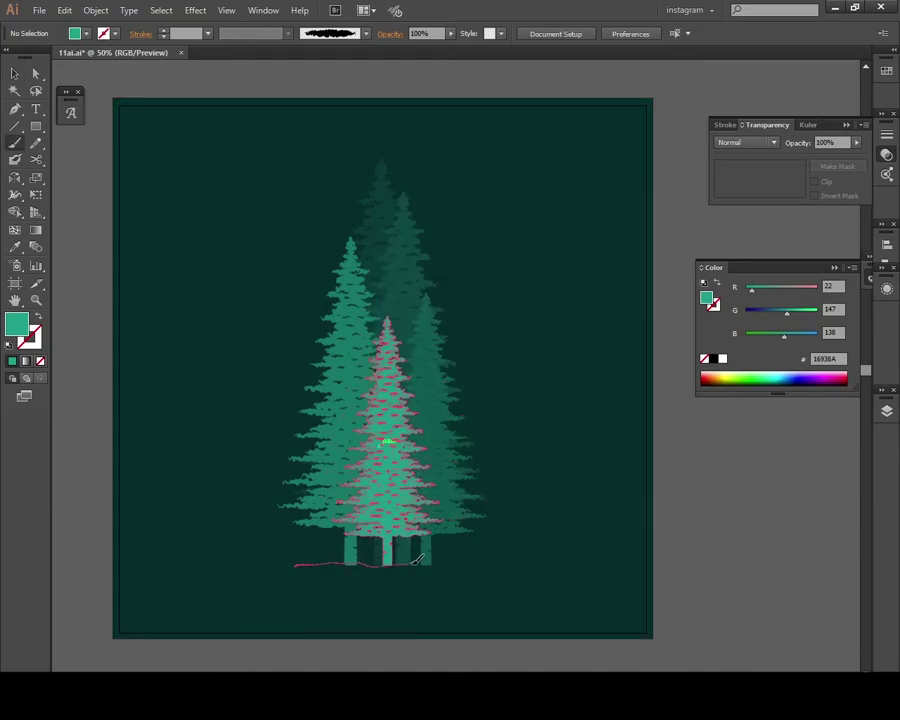
drag(417, 560, 474, 558)
key(ctrl+z)
click(710, 103)
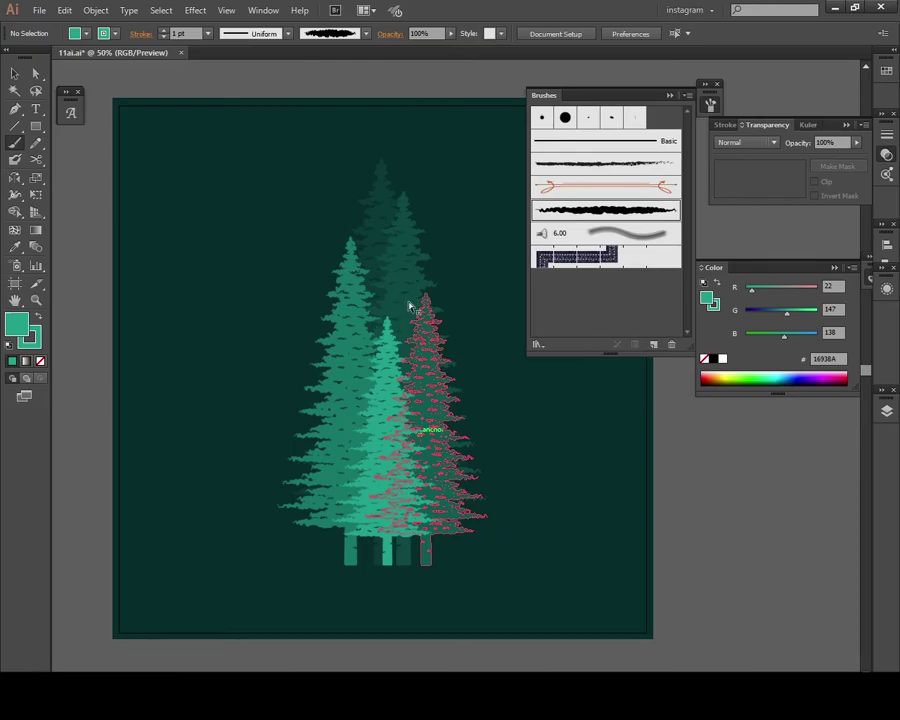
Step: Select the tree paths with Direct Selection, then reset to default white fill and black stroke
key(a)
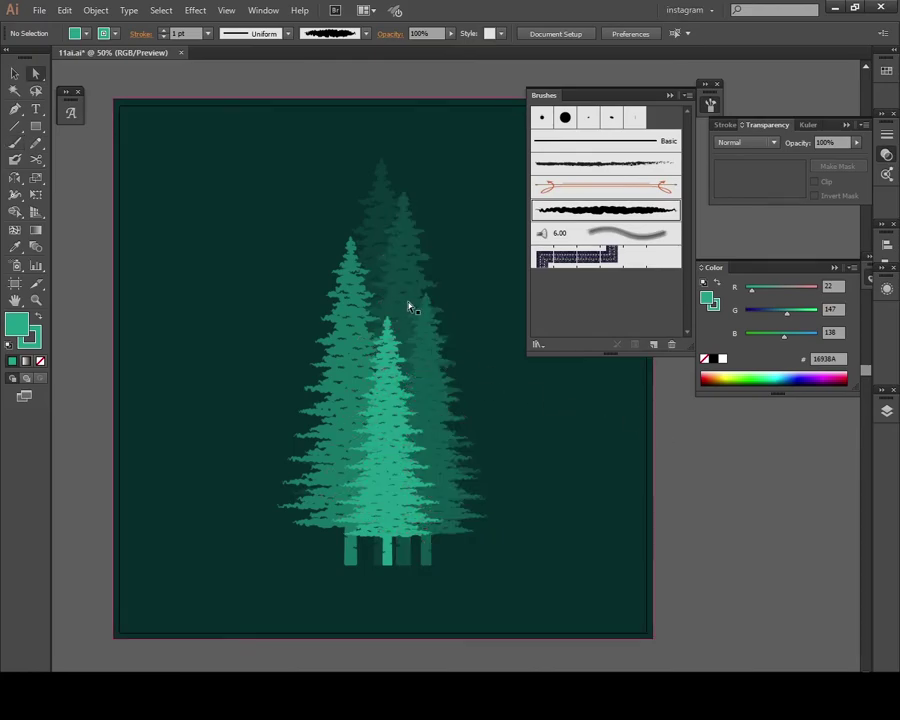
click(440, 327)
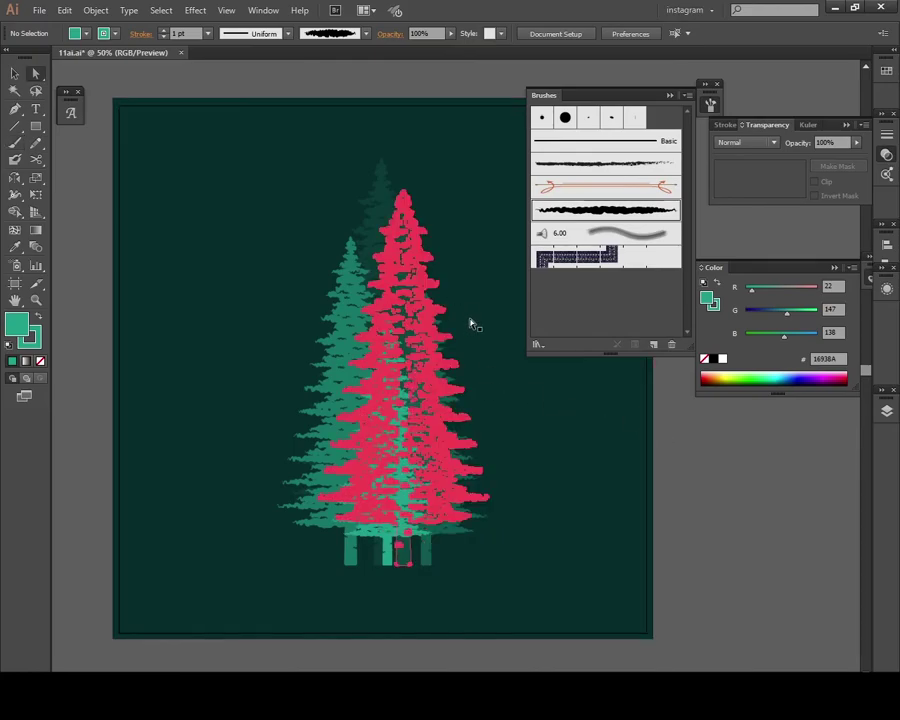
click(457, 344)
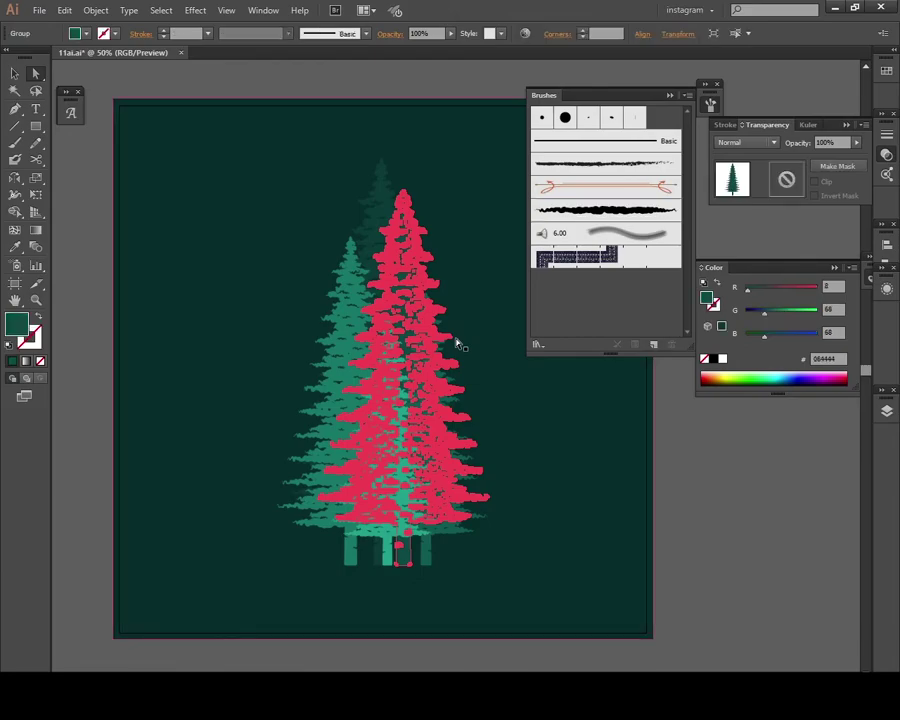
click(685, 466)
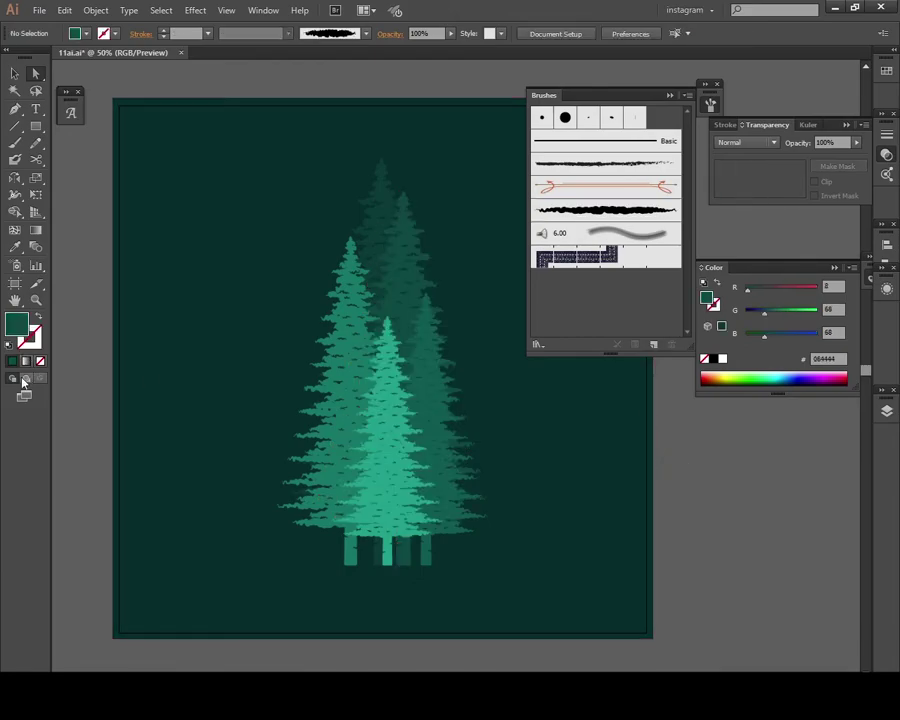
click(12, 346)
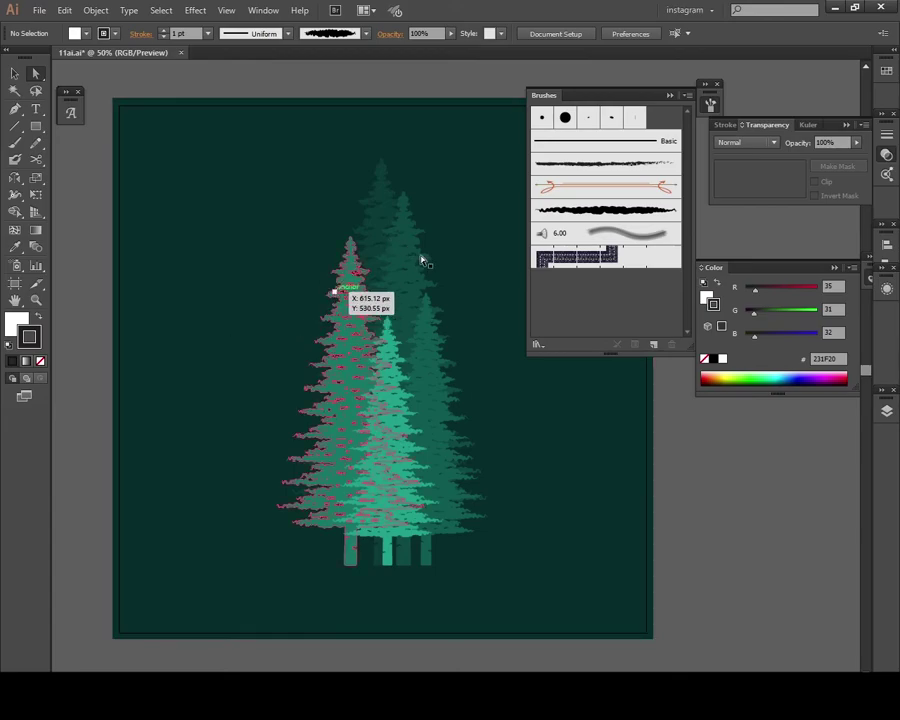
Step: Save all the tree shapes' colours as a new swatch group named 'pine tree'
drag(303, 99, 490, 545)
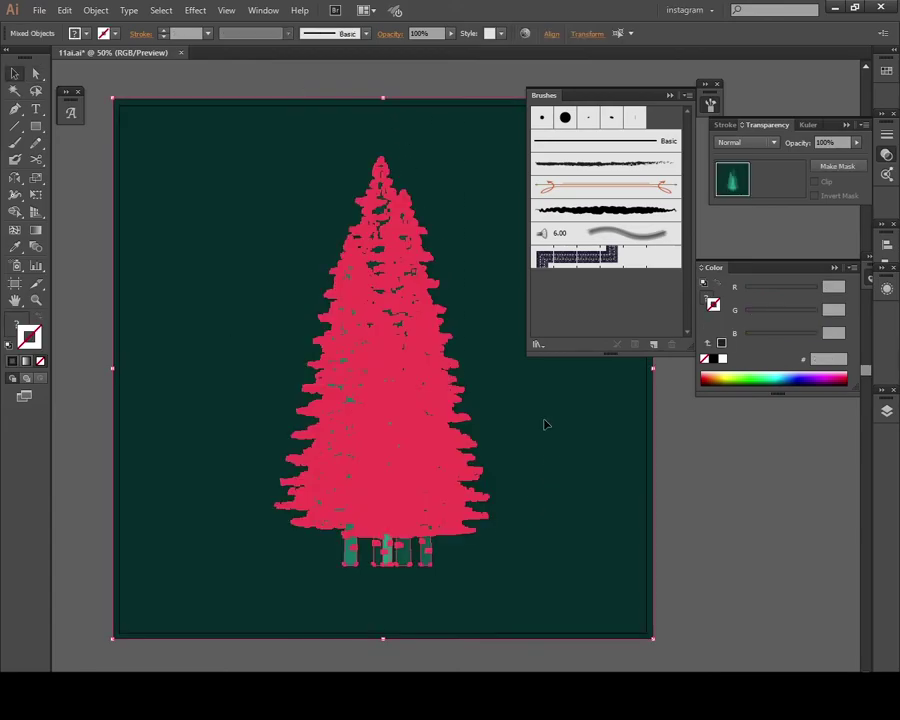
click(890, 130)
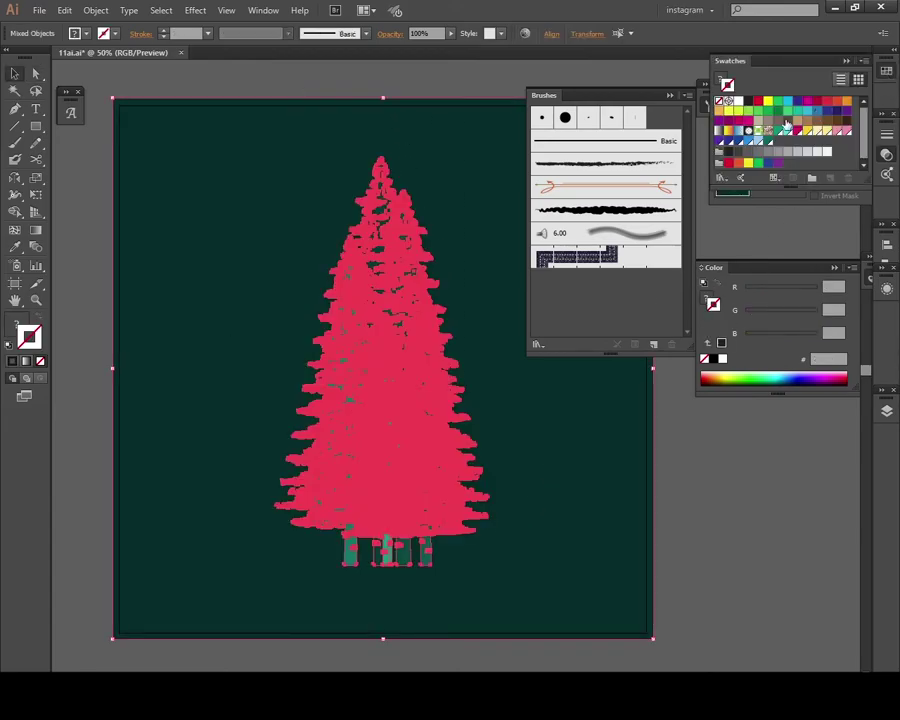
click(812, 177)
text(pink)
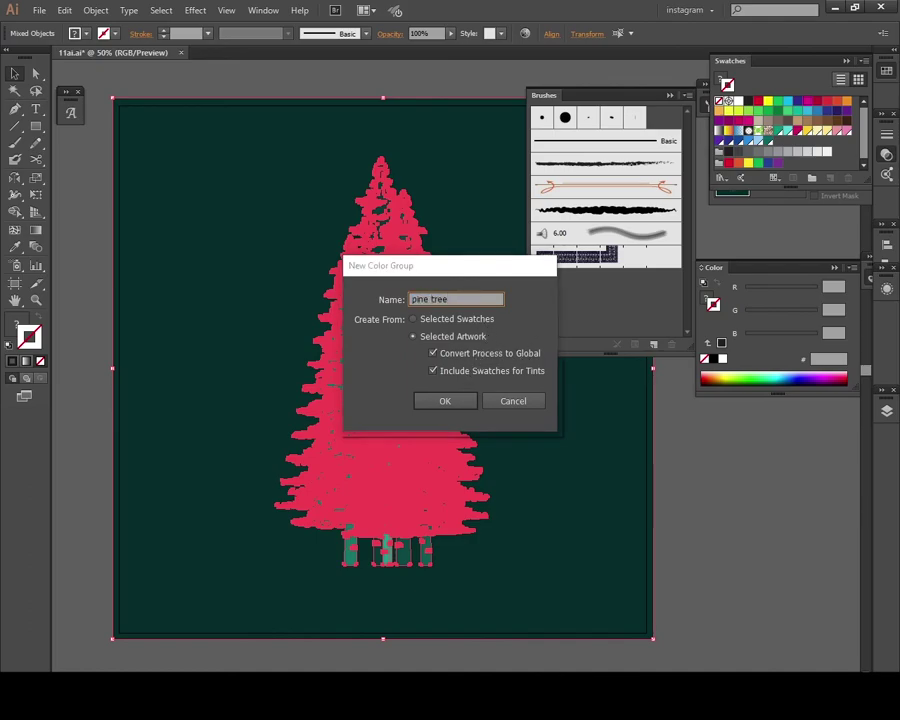
key(Return)
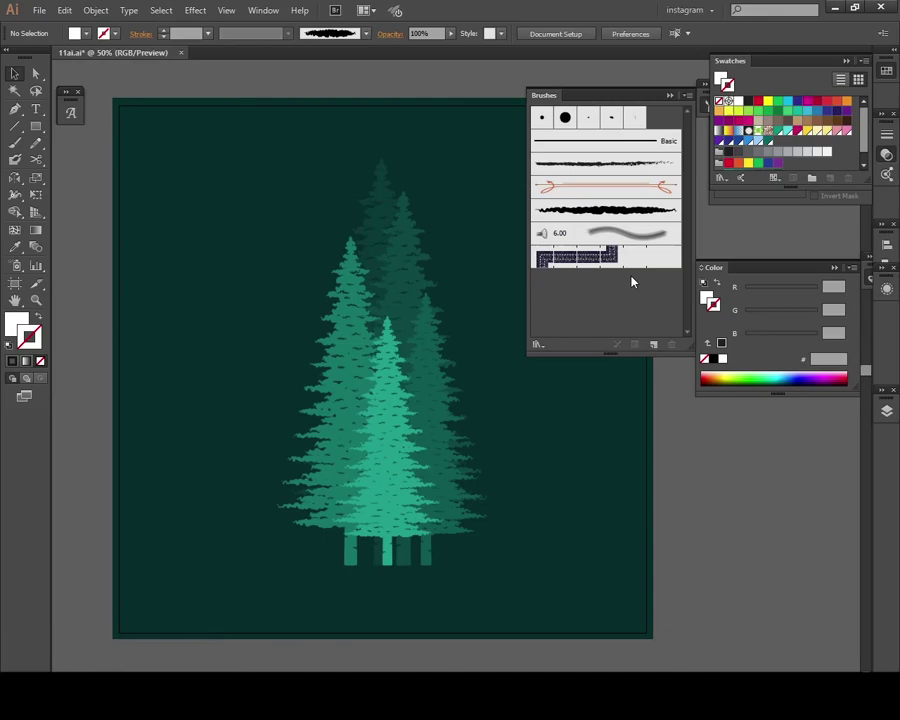
Step: Choose the rough charcoal brush with a dark teal stroke swatch
click(628, 211)
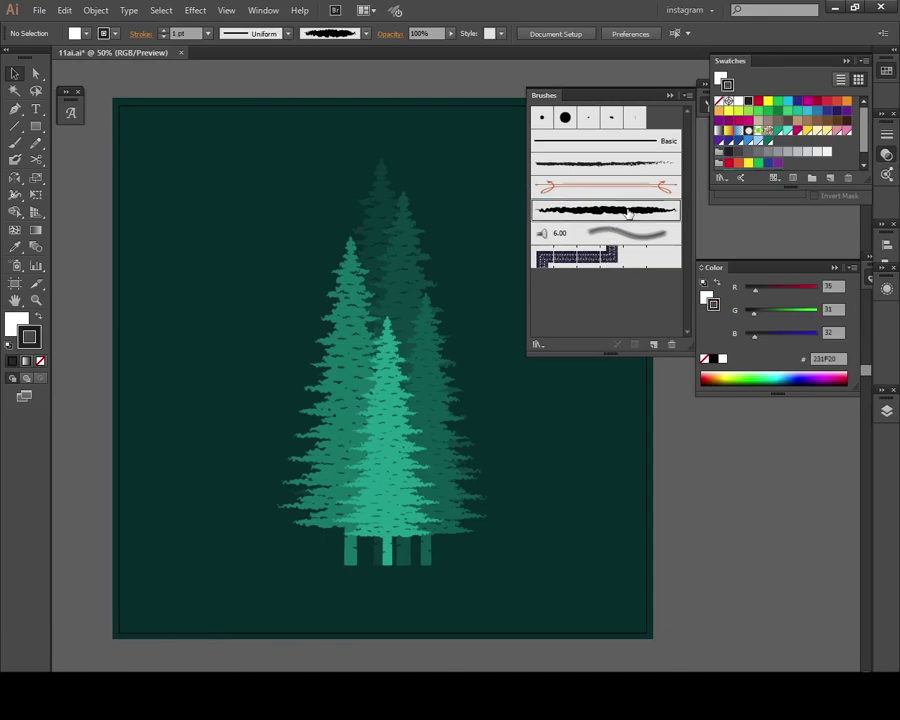
scroll(760, 158, down, 1)
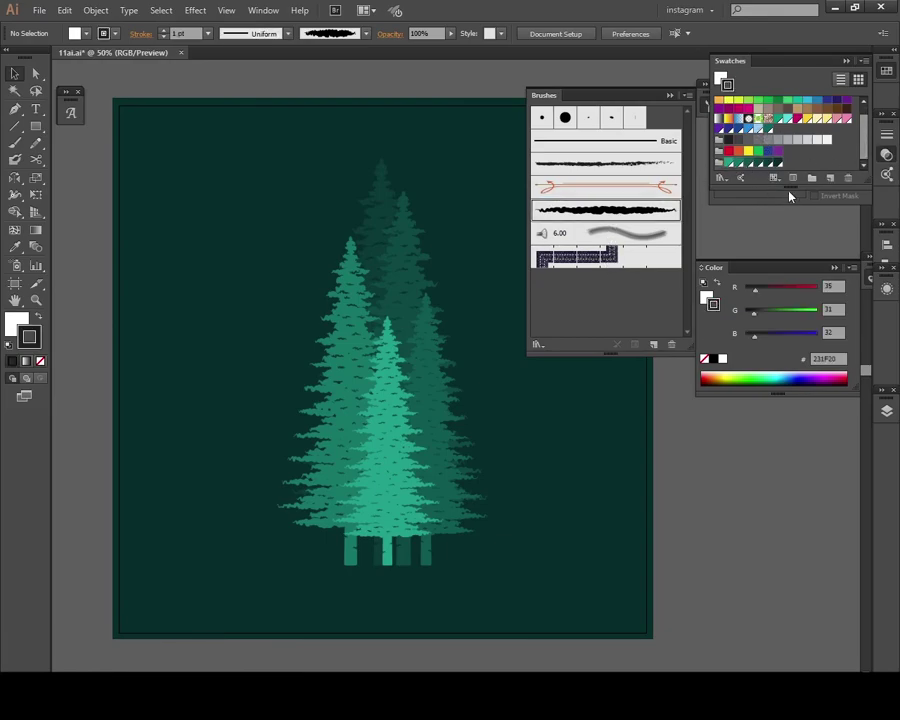
click(742, 164)
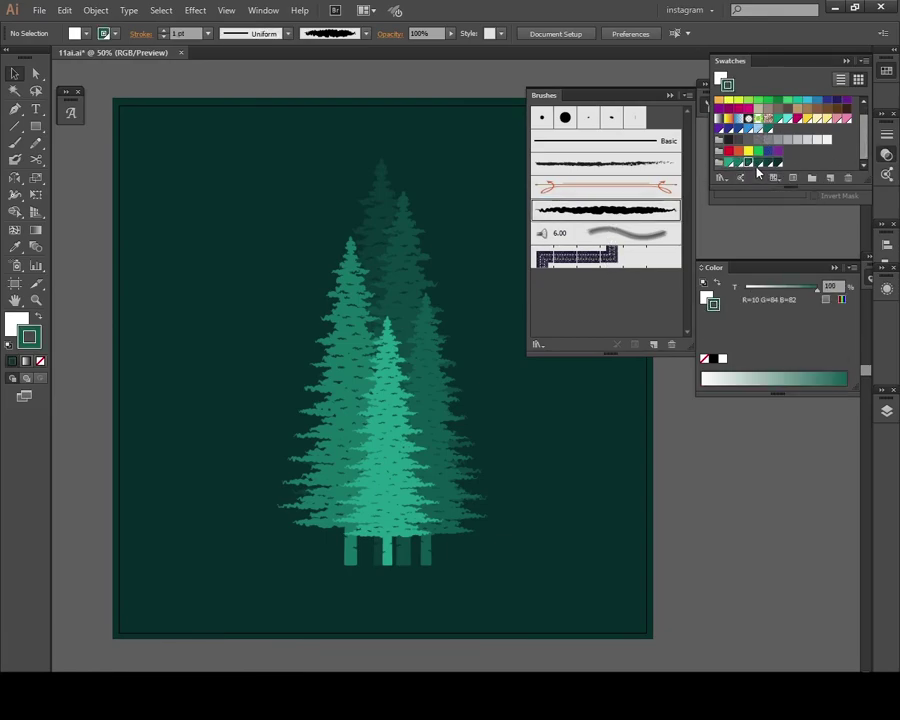
Step: Paint a charcoal-brush ground stroke beneath the trunks in a lighter teal at 3 pt
key(b)
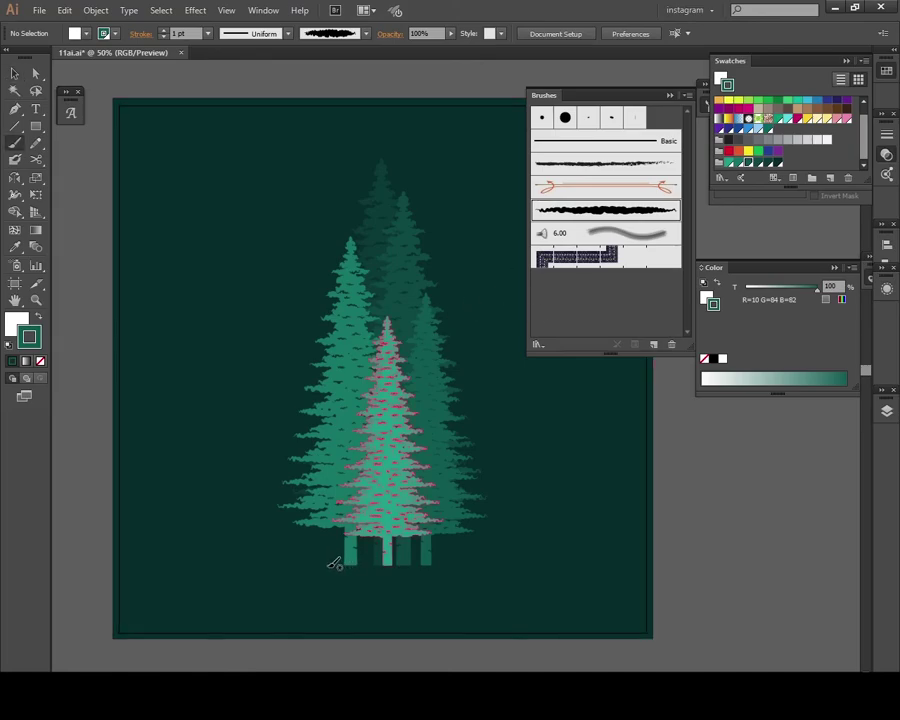
click(163, 30)
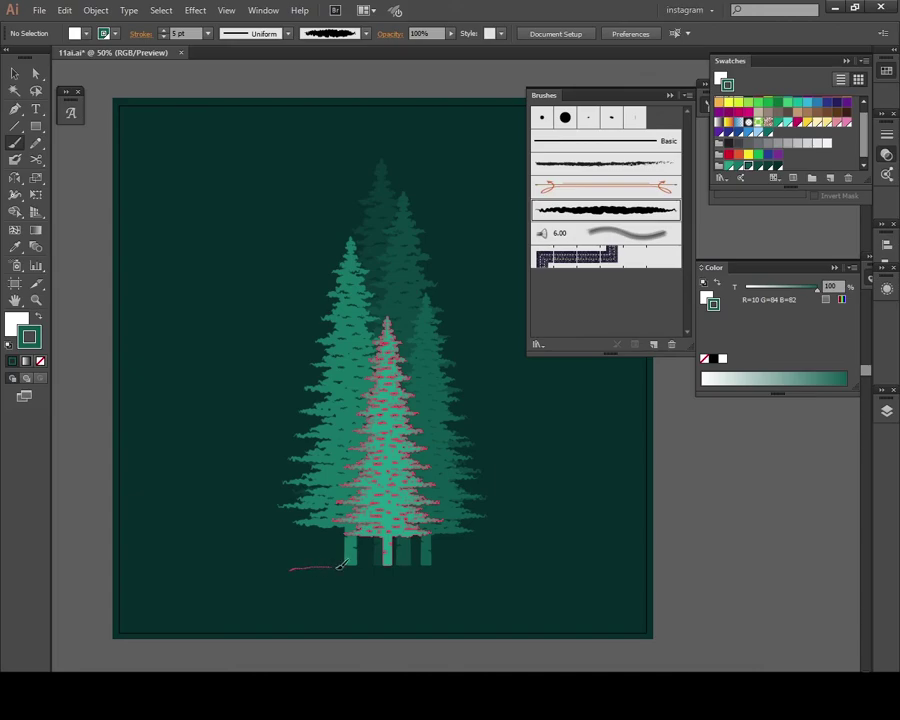
drag(465, 559, 487, 563)
key(v)
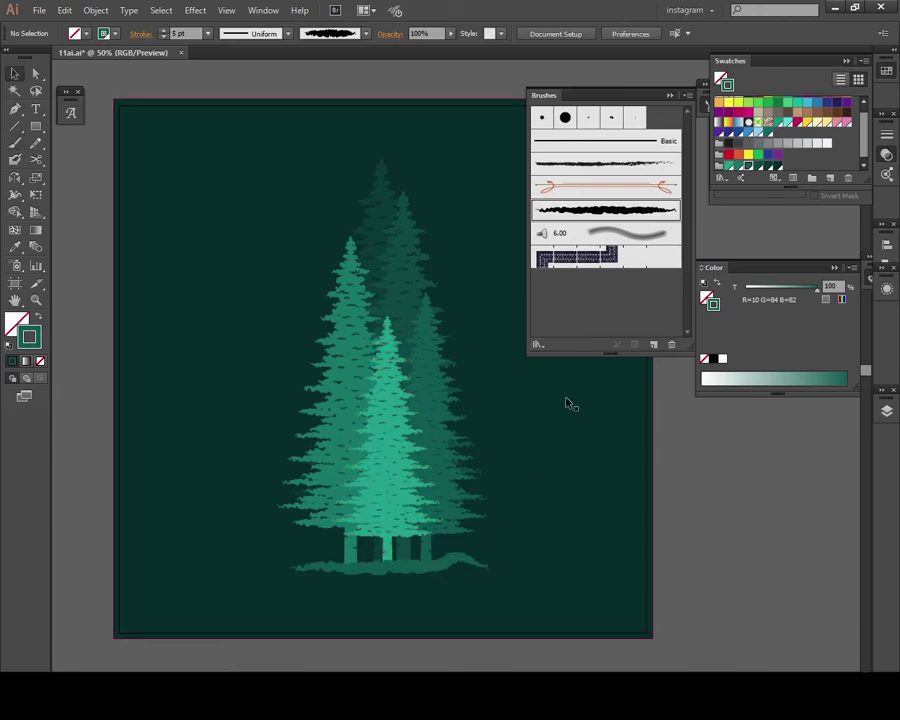
click(740, 167)
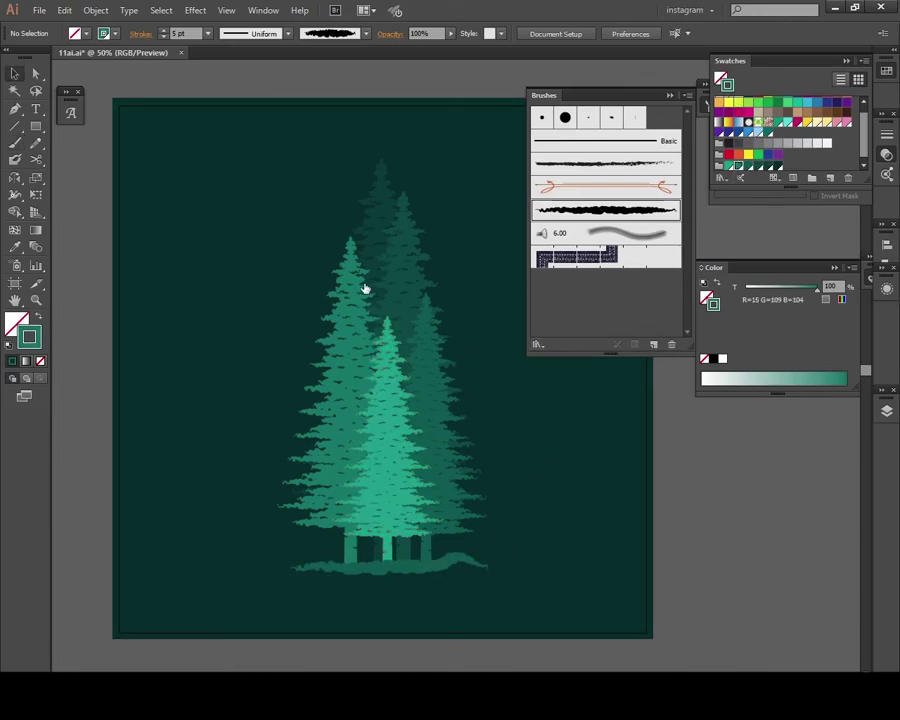
click(163, 37)
click(163, 37)
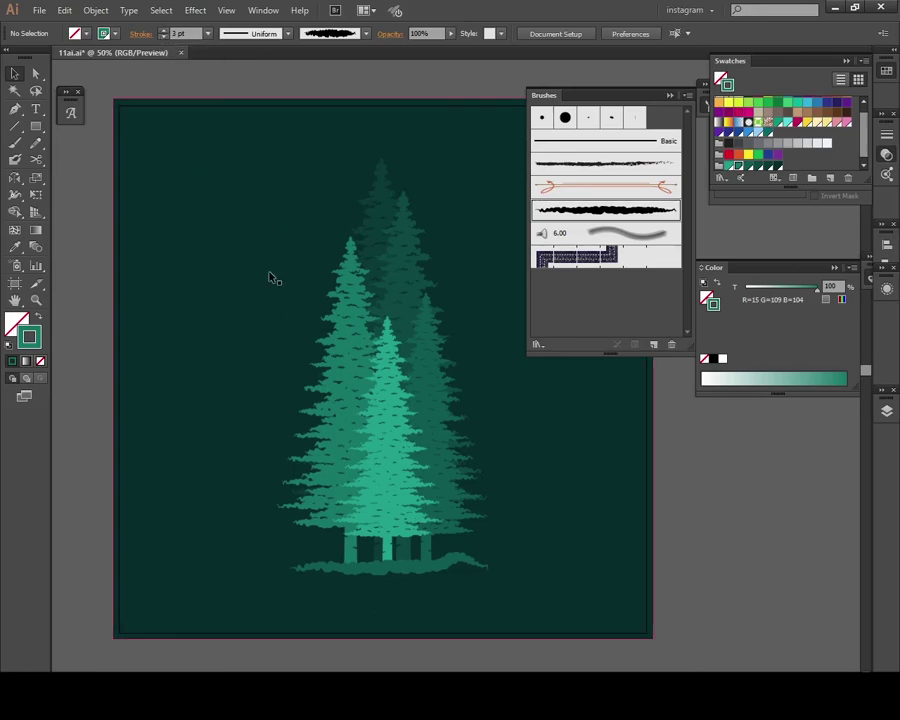
key(b)
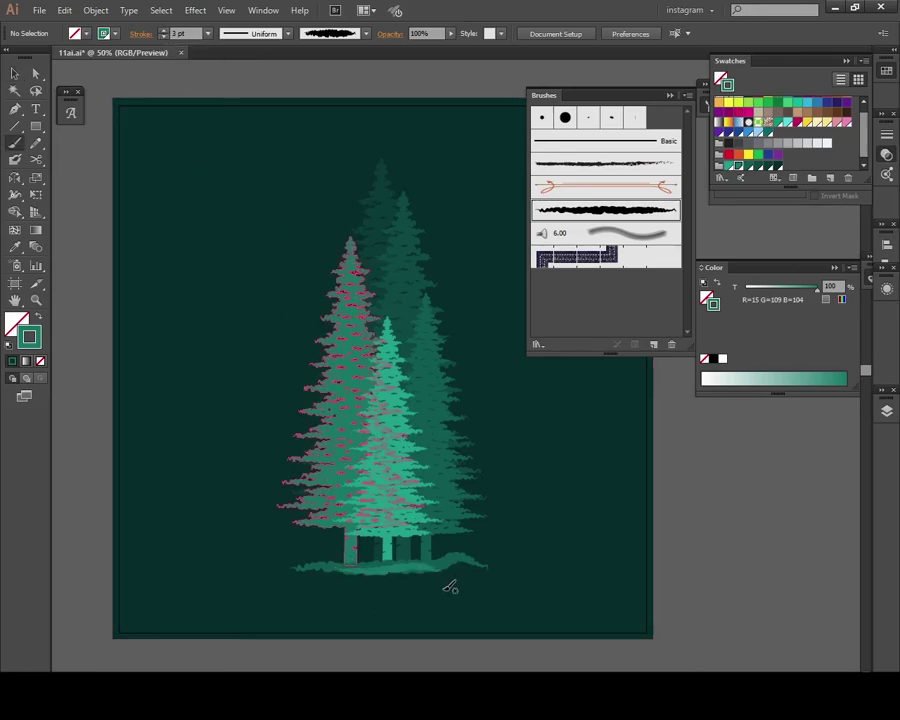
Step: Trim the ground stroke by cutting its path with the Scissors tool
key(a)
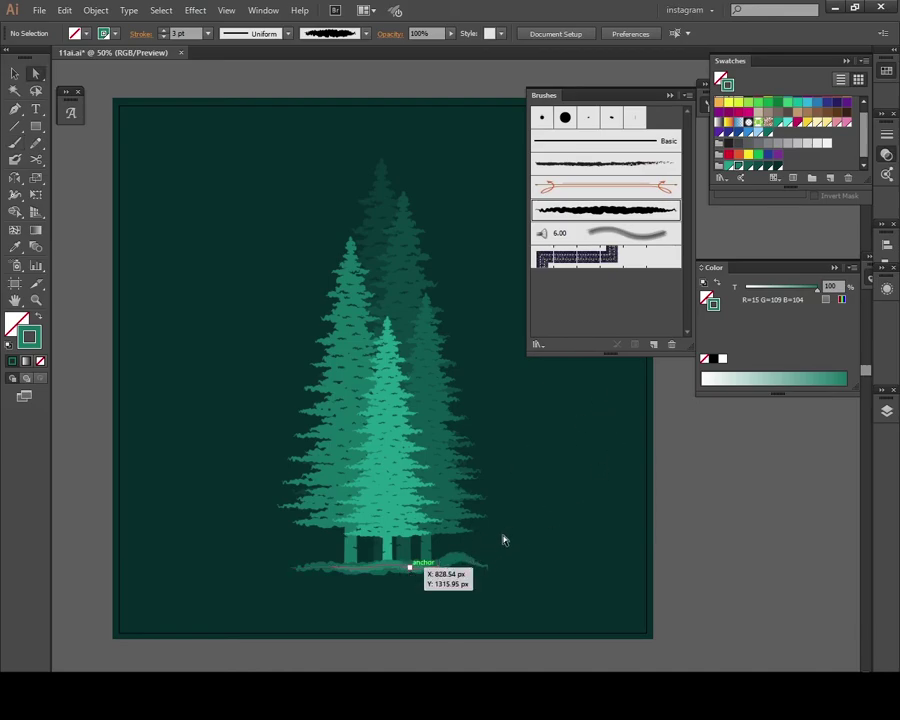
click(462, 562)
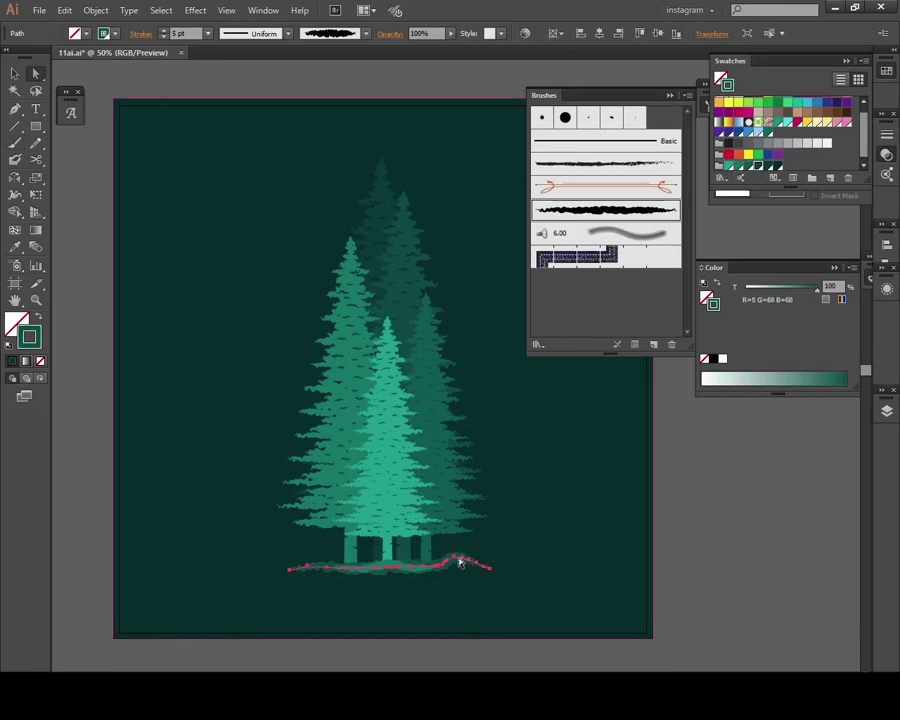
key(v)
click(446, 566)
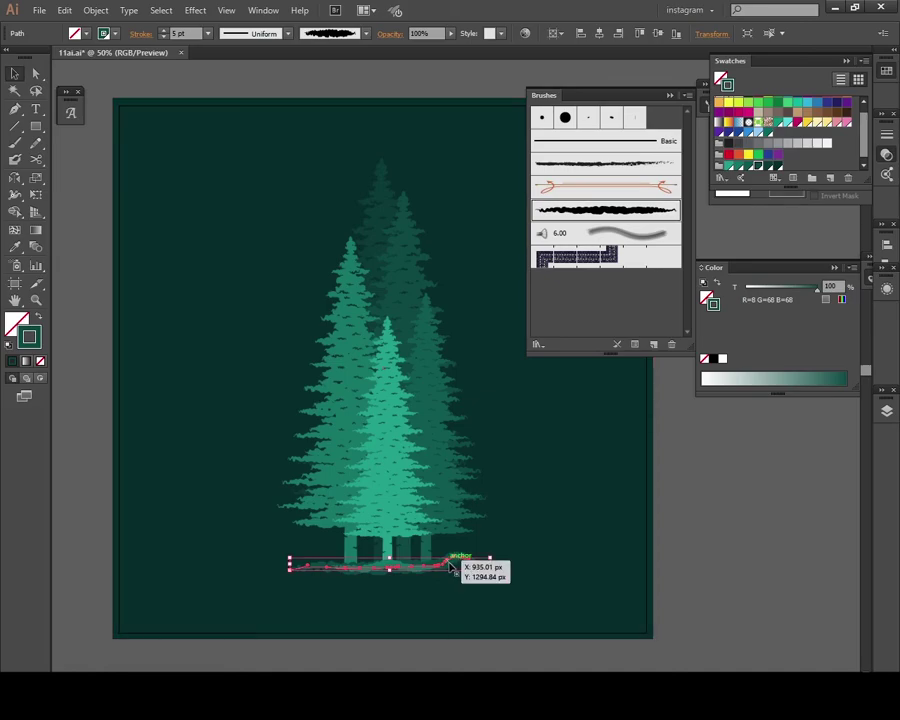
key(c)
click(447, 563)
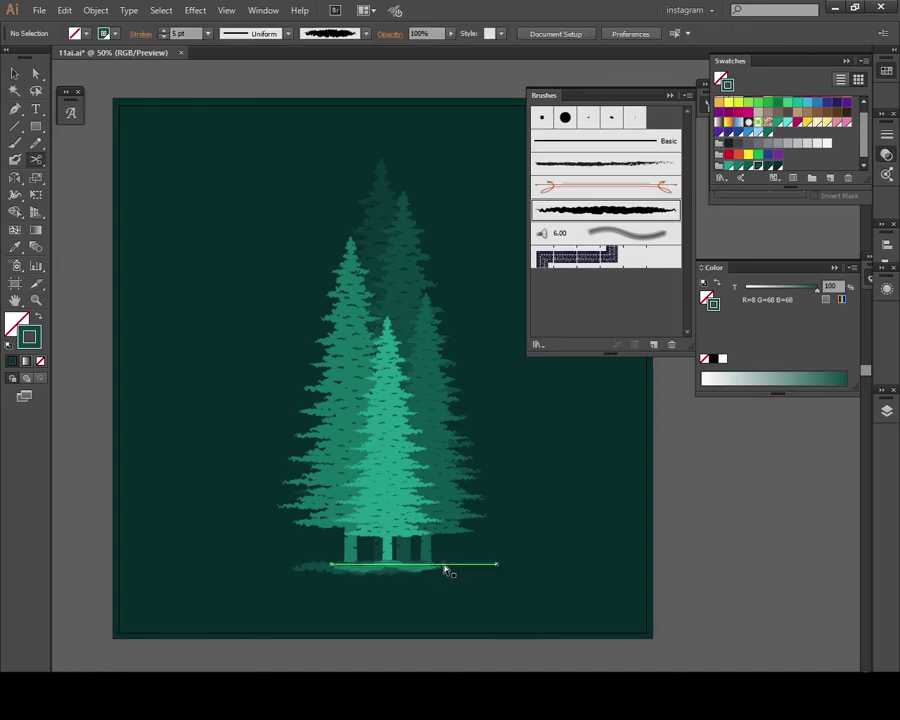
click(447, 567)
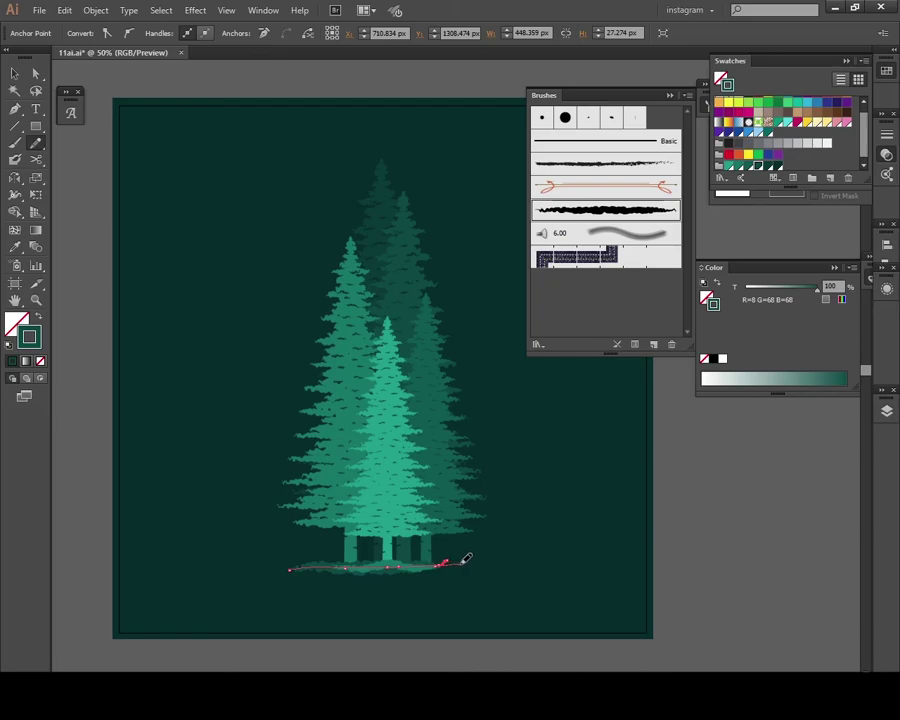
key(v)
click(530, 546)
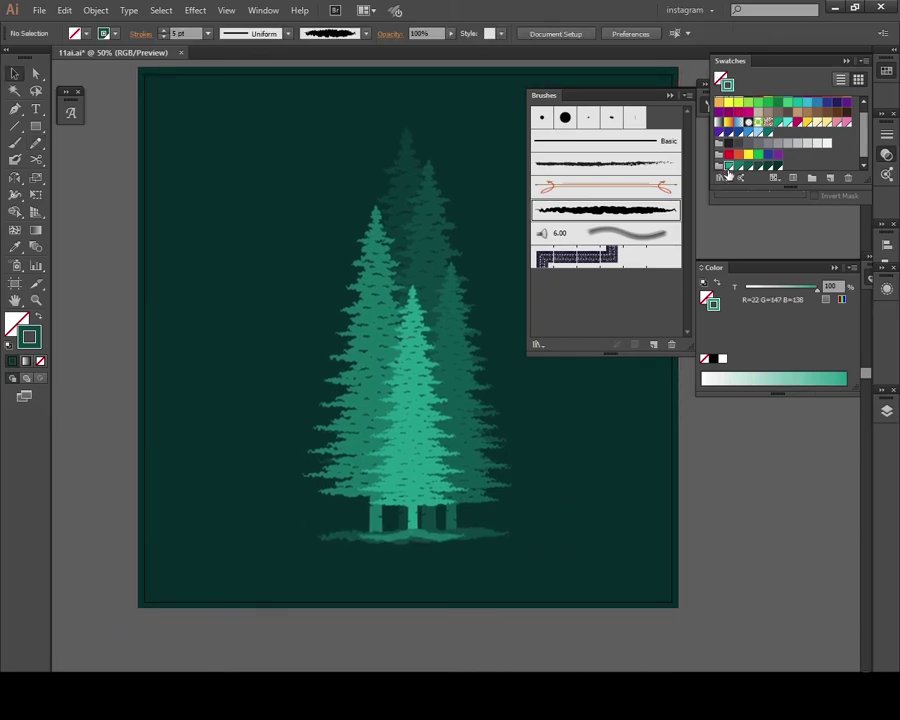
Step: Set the ground stroke's weight to 4 pt
click(163, 37)
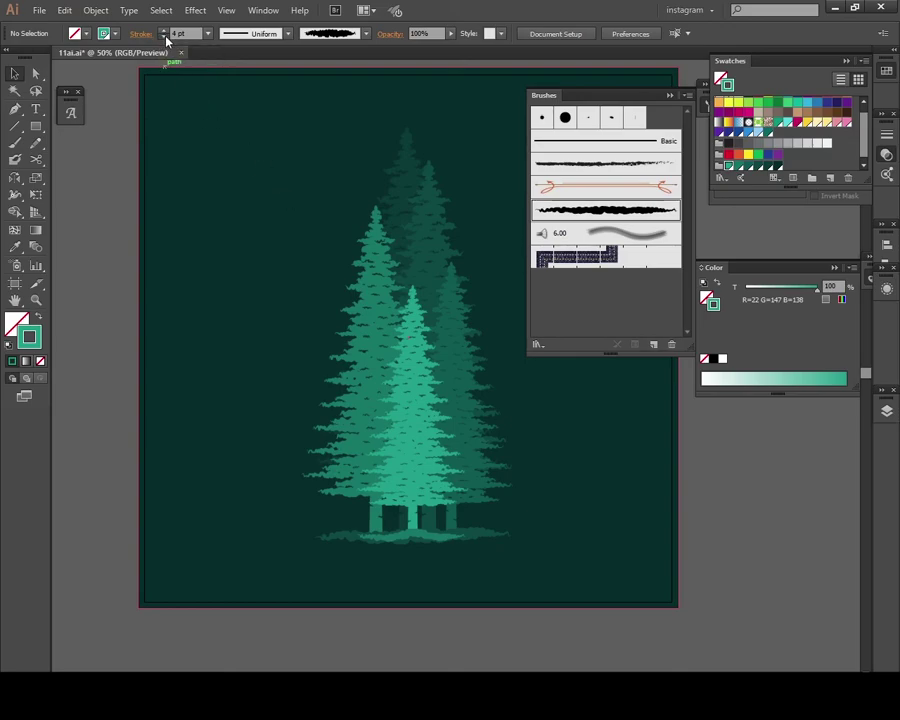
key(b)
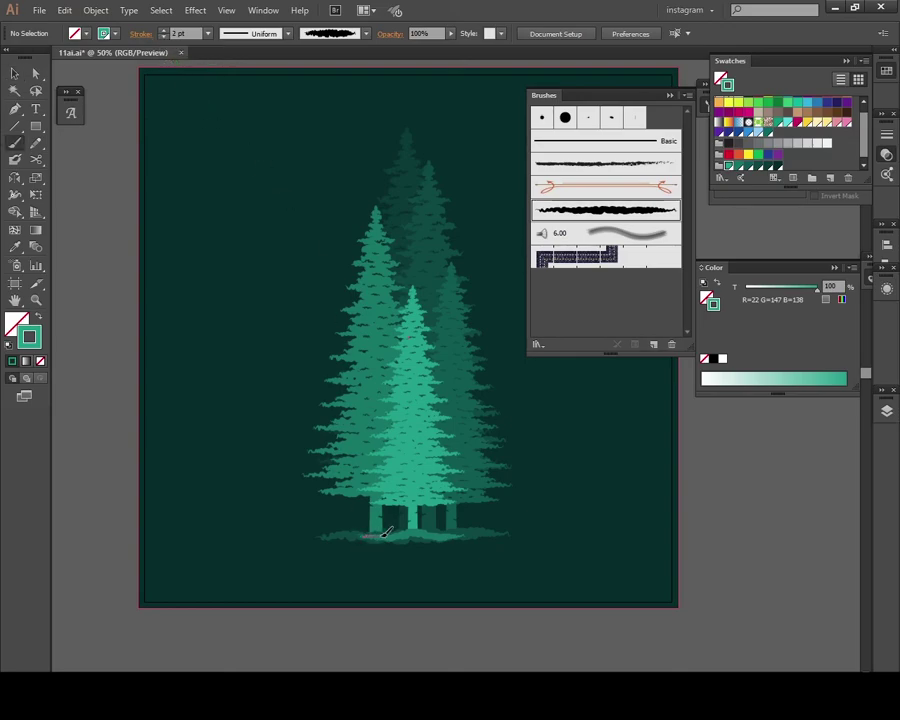
key(v)
mouse_move(496, 444)
mouse_down()
mouse_move(471, 467)
mouse_move(448, 459)
mouse_up()
Step: Deselect the artwork and hide all toolbars and panels
key(ctrl+a)
click(464, 192)
key(Tab)
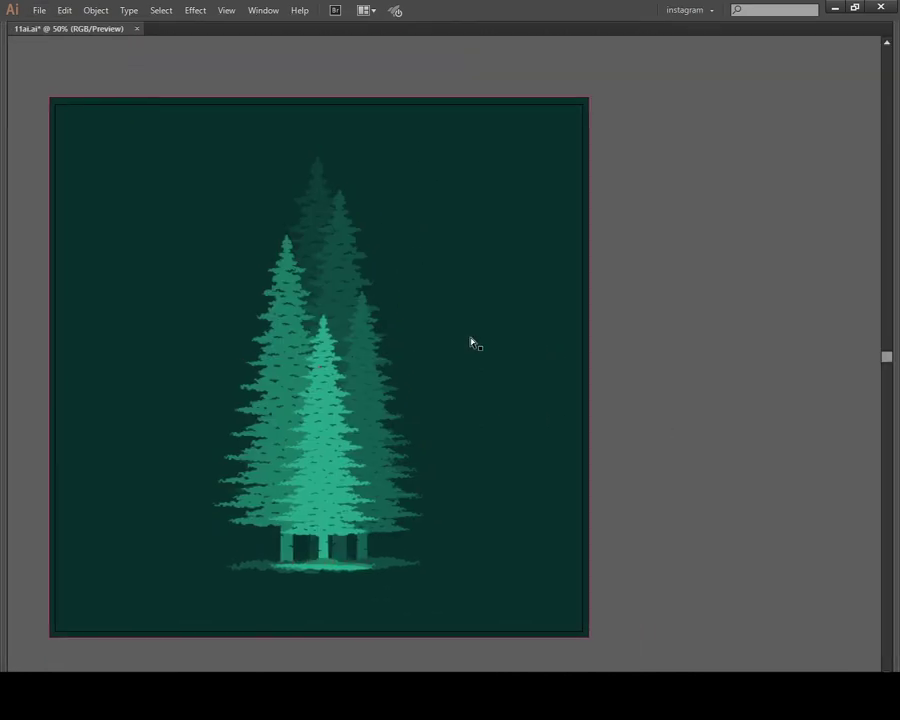